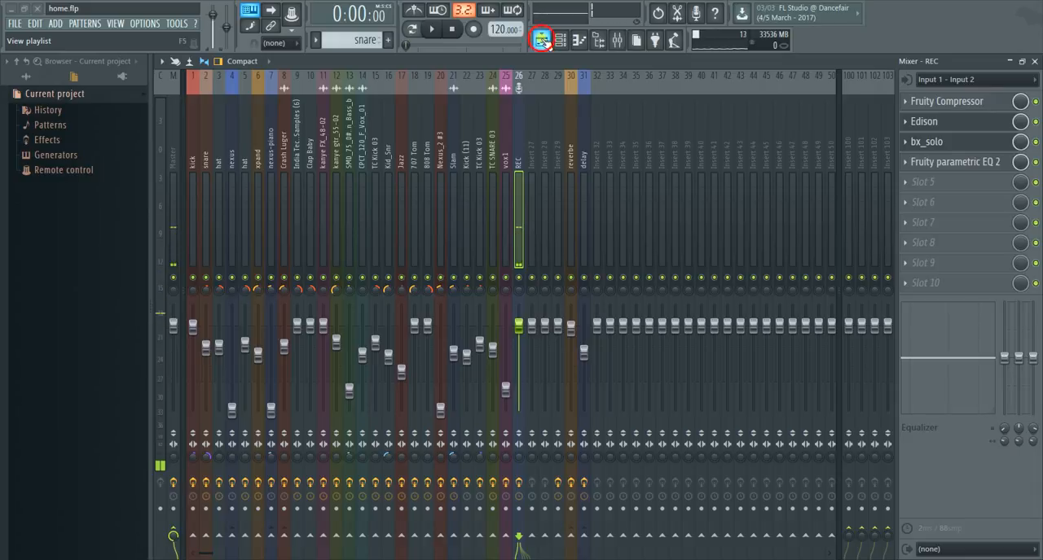
- Open the playlist and unmute the vocal recordings on Tracks 17, 16 and 15
click(541, 40)
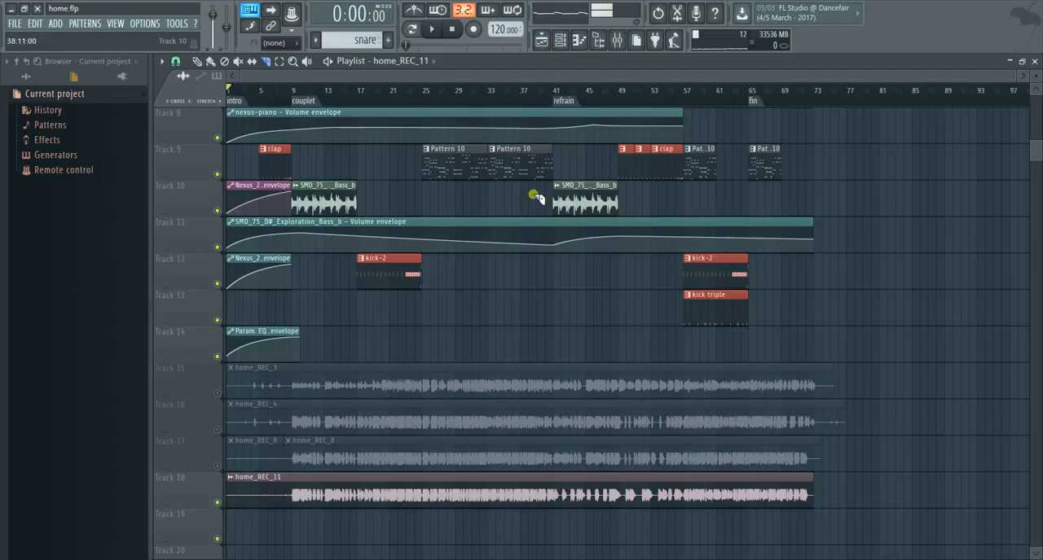
scroll(533, 195, down, 2)
scroll(535, 192, up, 3)
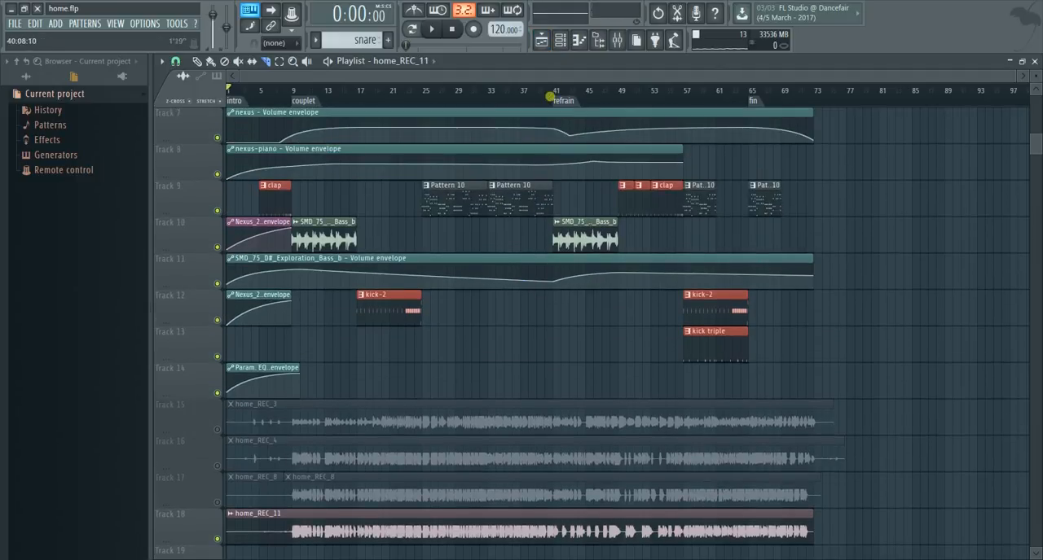
scroll(540, 126, down, 3)
click(218, 393)
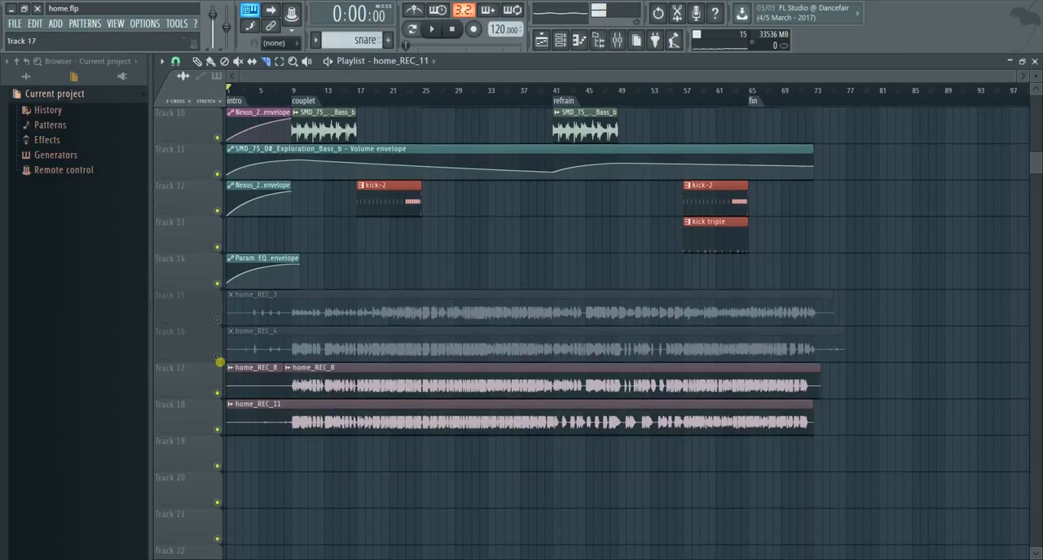
click(217, 356)
click(217, 320)
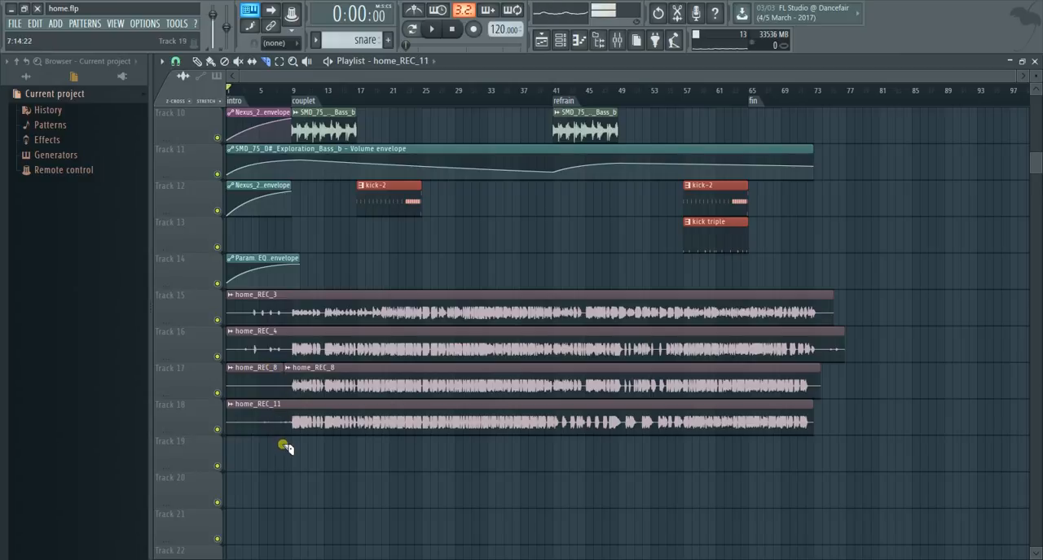
- Mute all four vocal recording tracks, Tracks 15 to 18
click(217, 319)
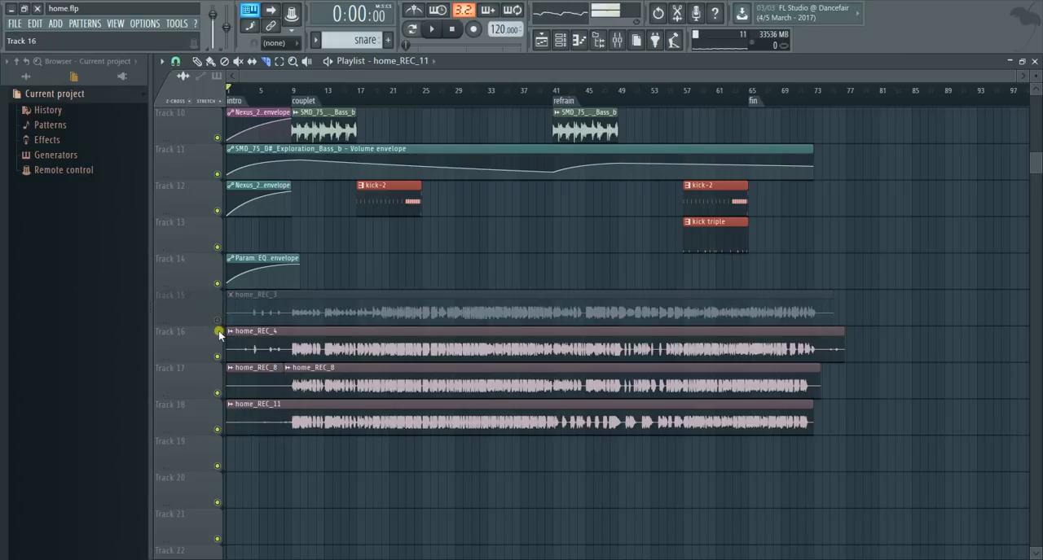
click(218, 357)
click(218, 394)
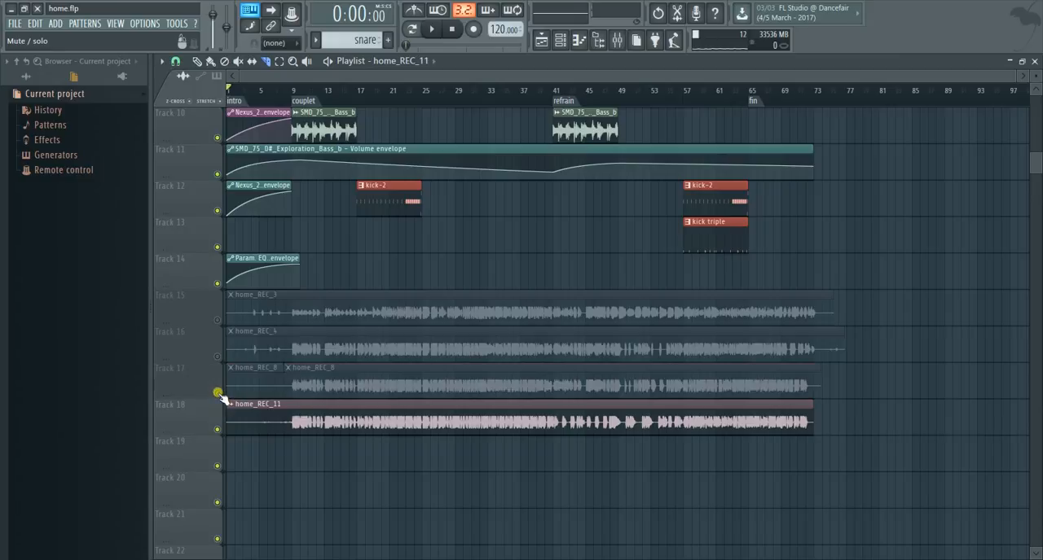
click(218, 429)
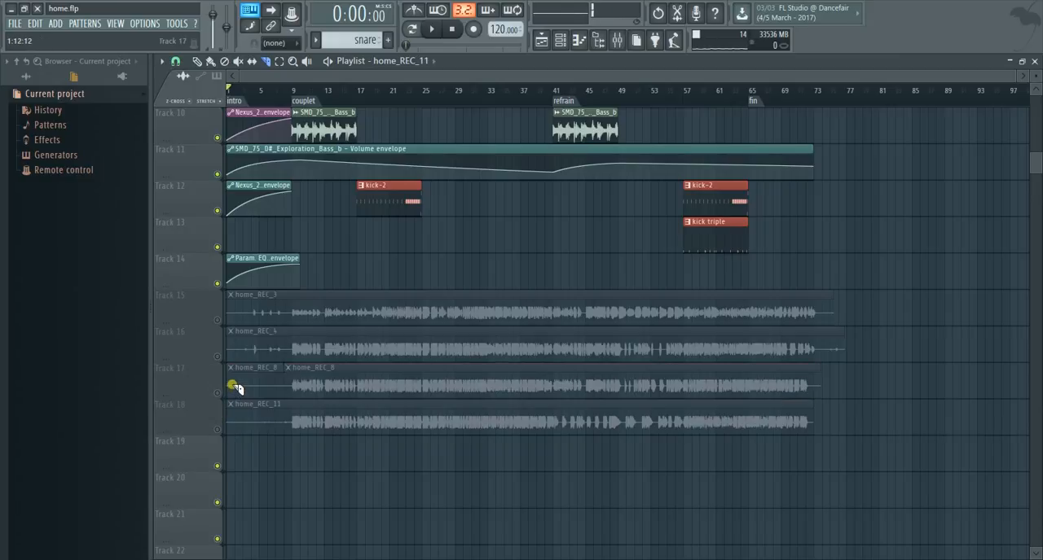
- Play the arrangement from the start and view the Master track's levels and effects in the mixer
scroll(235, 388, up, 6)
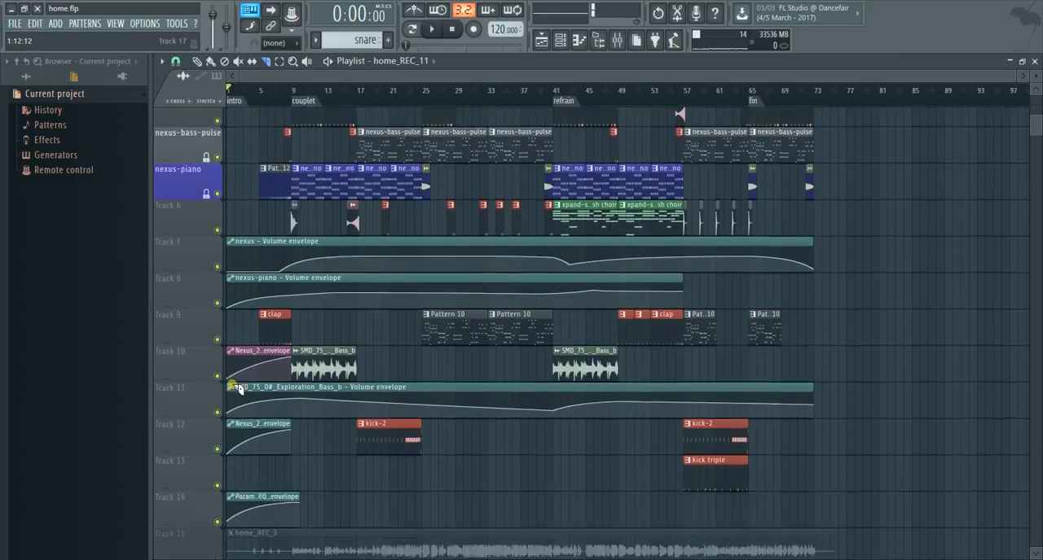
scroll(236, 388, down, 2)
scroll(271, 418, up, 4)
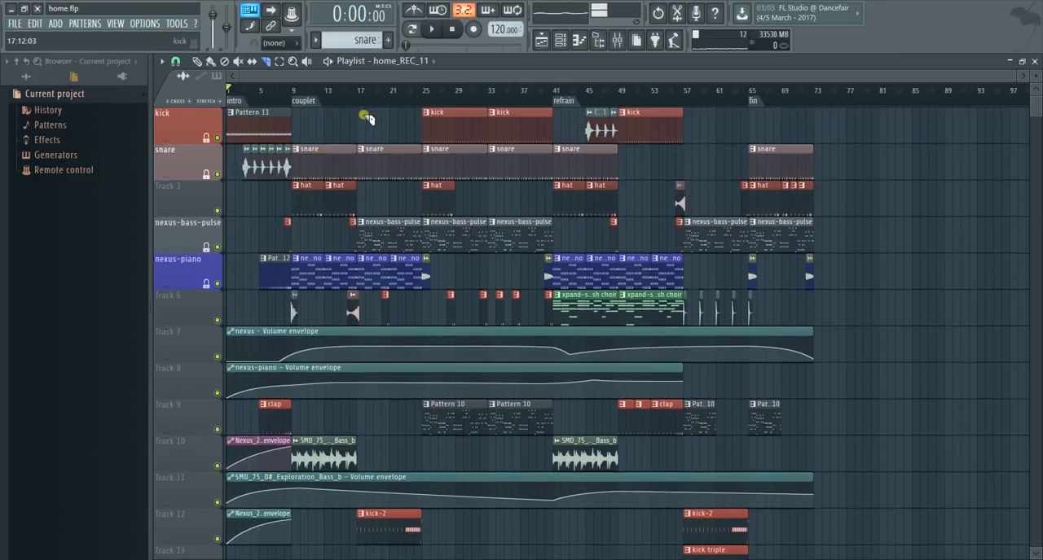
click(430, 31)
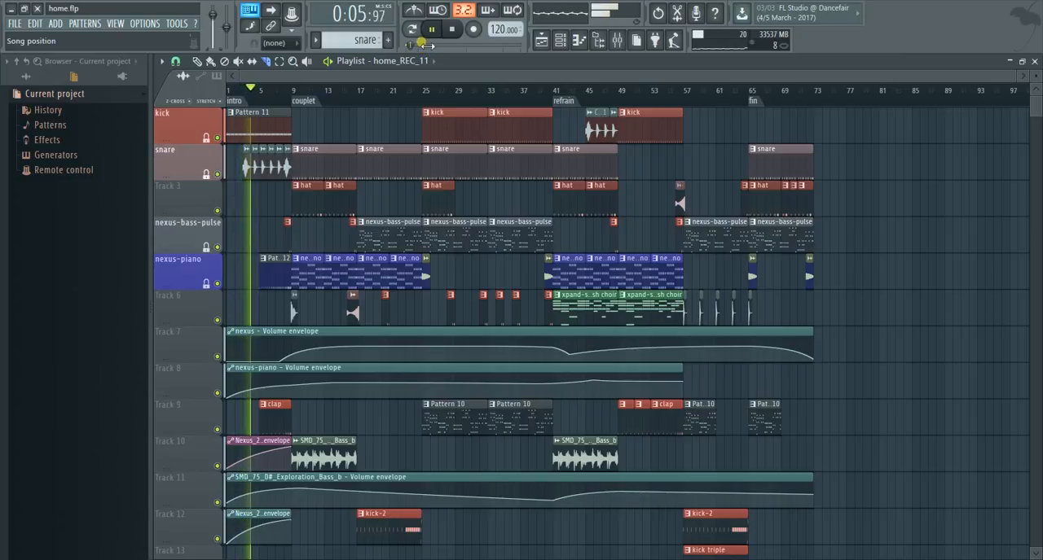
click(617, 40)
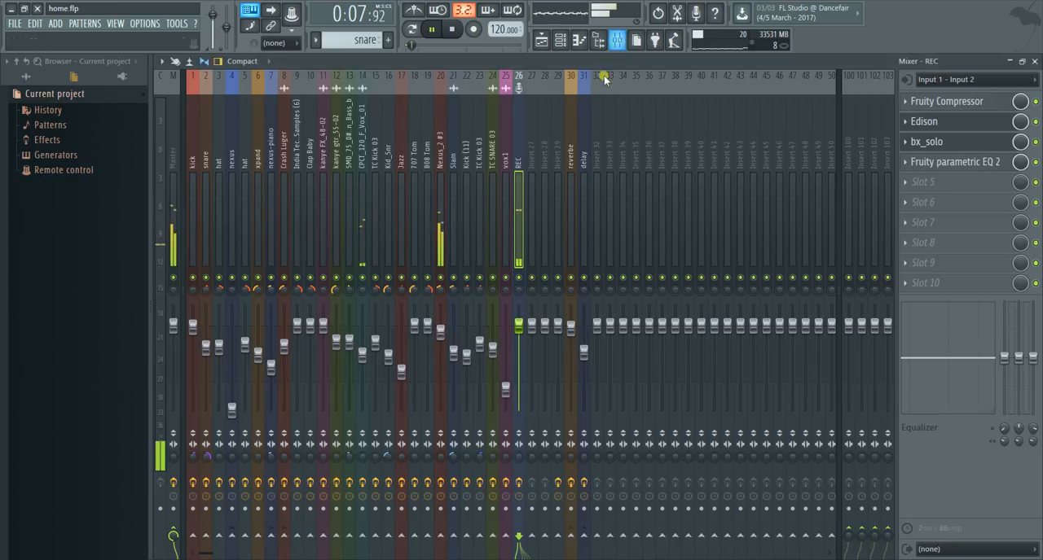
click(171, 174)
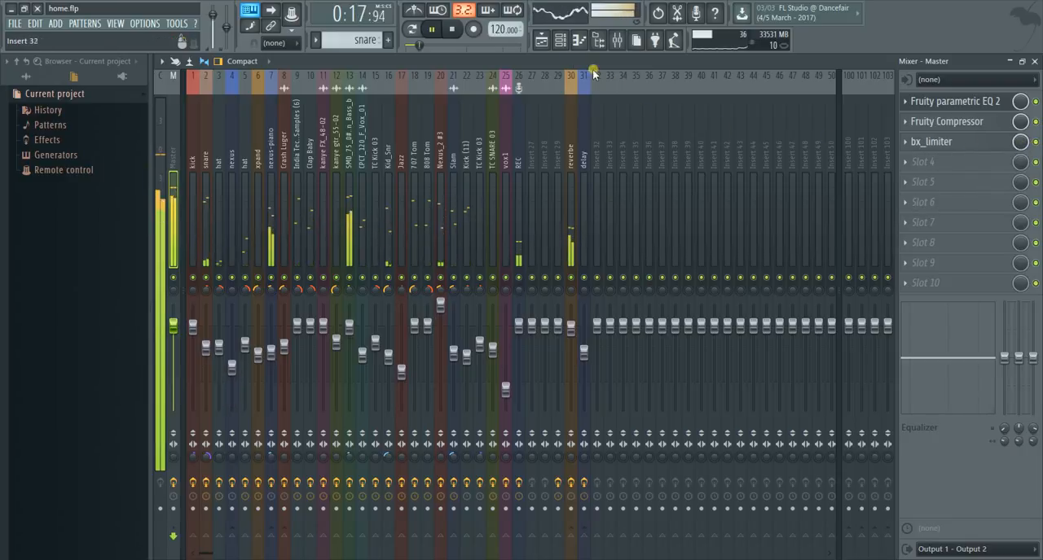
- Open the nexus-piano pattern from the couplet in the piano roll and examine all of its chords
click(540, 39)
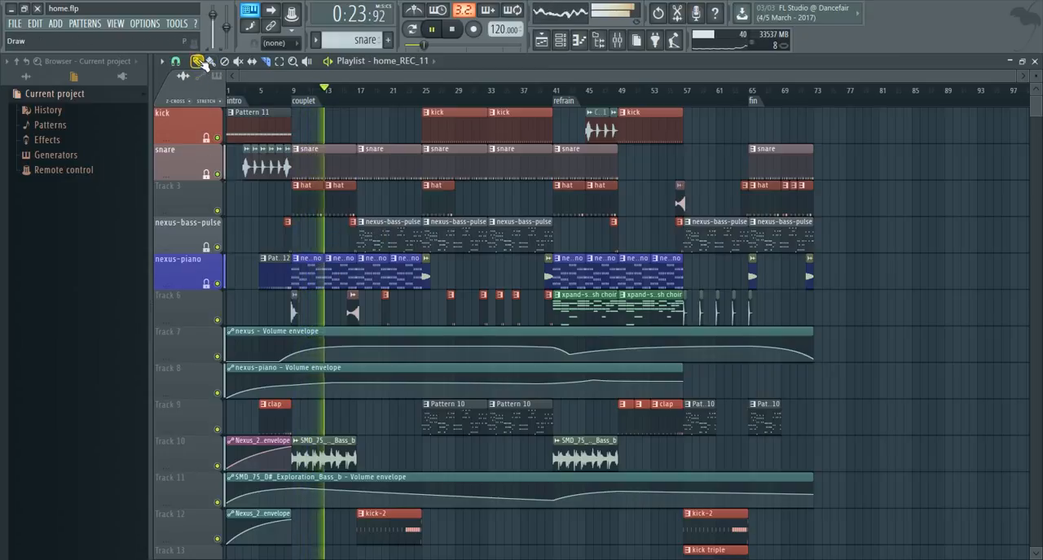
double_click(350, 261)
scroll(350, 205, up, 4)
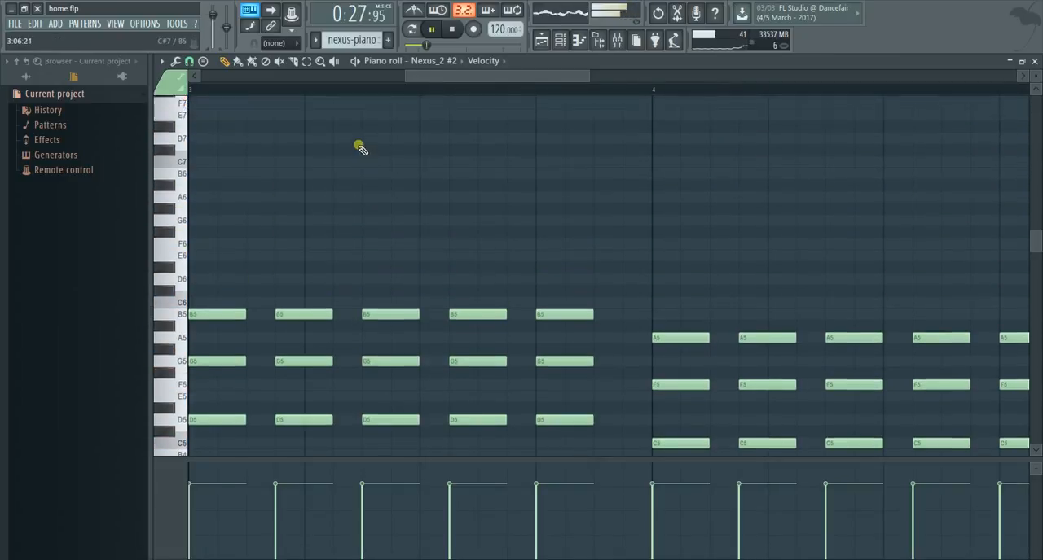
scroll(359, 146, down, 4)
drag(407, 75, 93, 74)
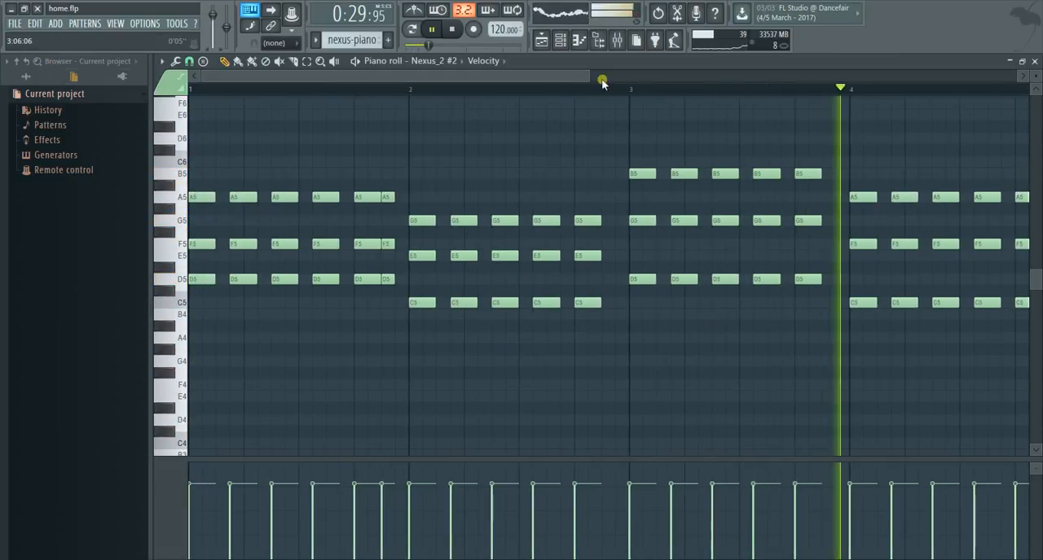
drag(589, 77, 860, 123)
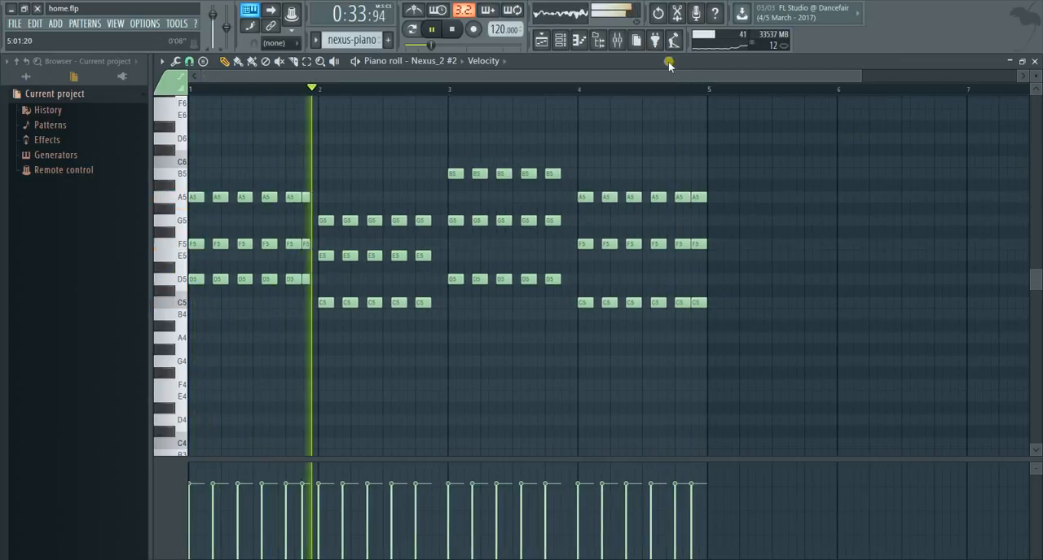
- Open the Nexus_2 #2 instrument from the channel rack and check which piano preset it uses
click(578, 40)
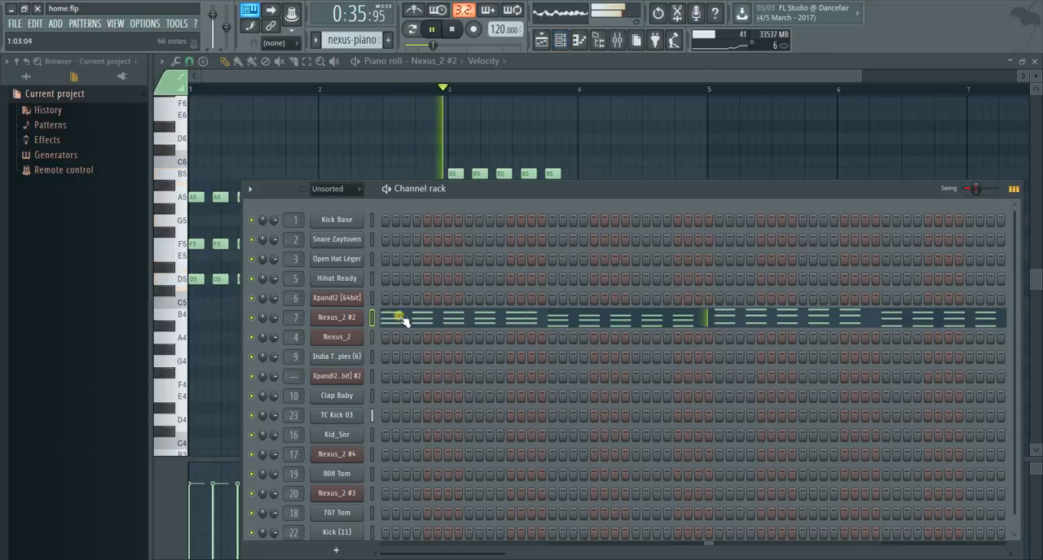
click(336, 318)
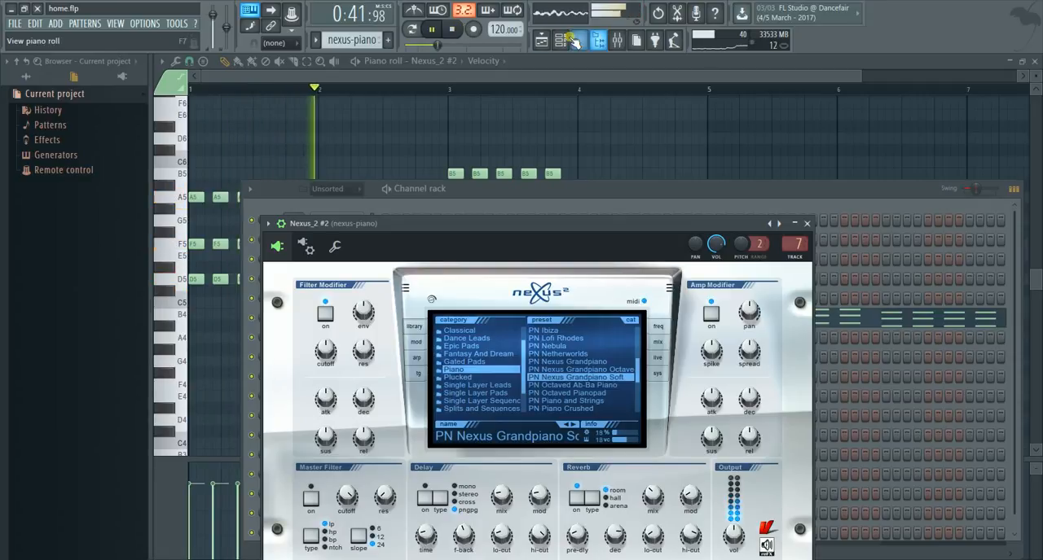
click(598, 40)
- Open the refrain's first xpand-soft pad-bellish choir pattern from the playlist and examine its notes in the piano roll
click(541, 40)
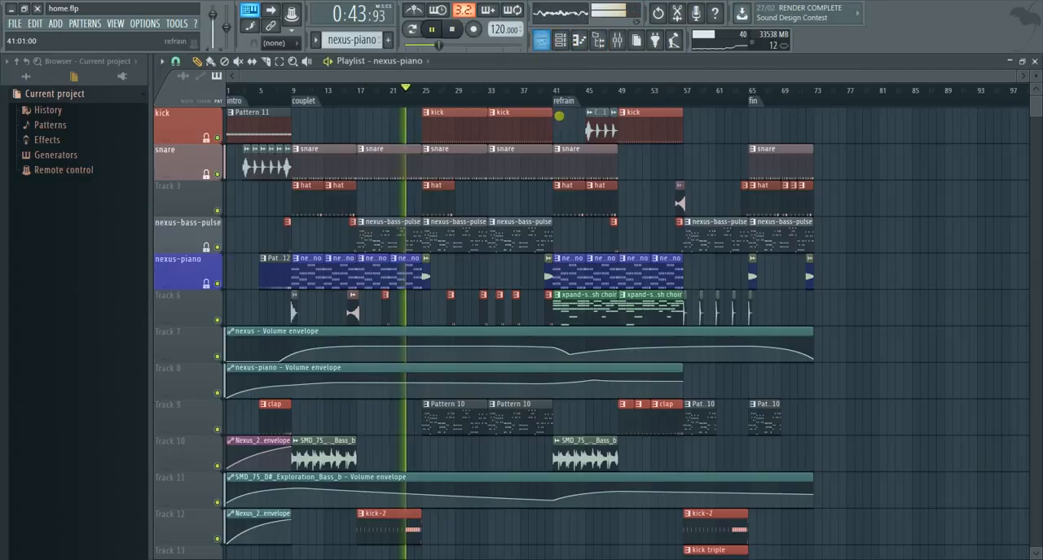
scroll(554, 147, down, 1)
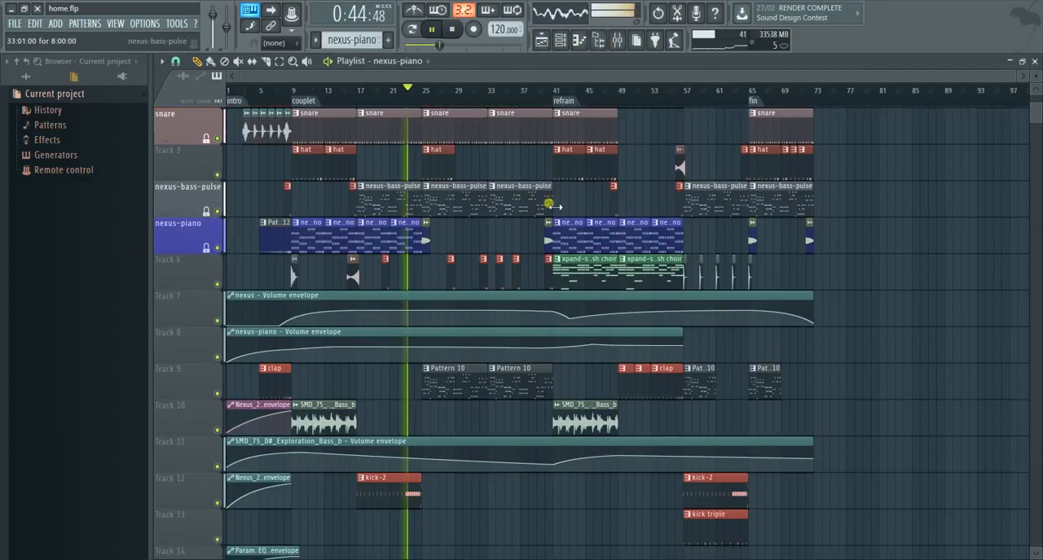
double_click(583, 272)
scroll(508, 244, up, 5)
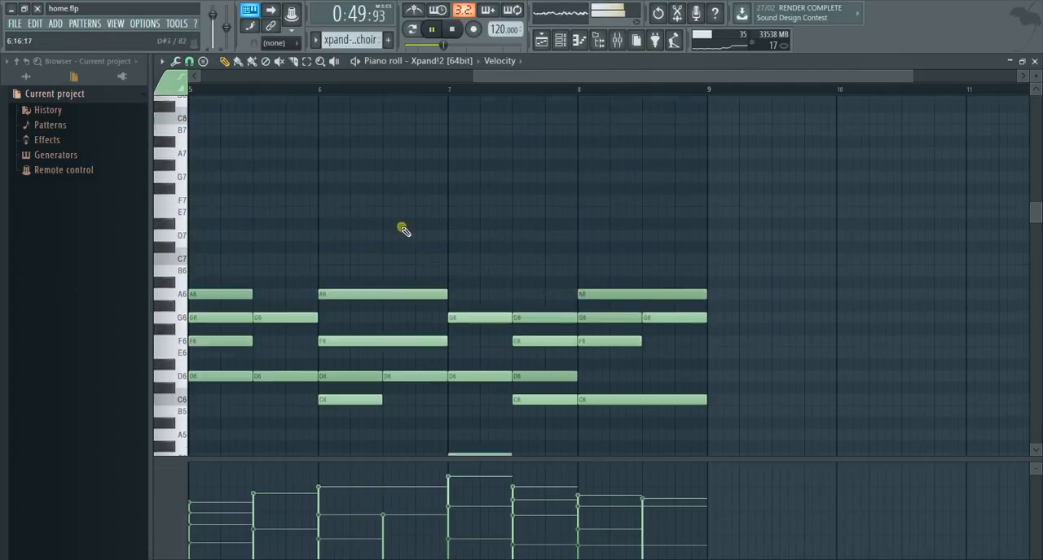
scroll(395, 220, up, 1)
scroll(324, 308, down, 3)
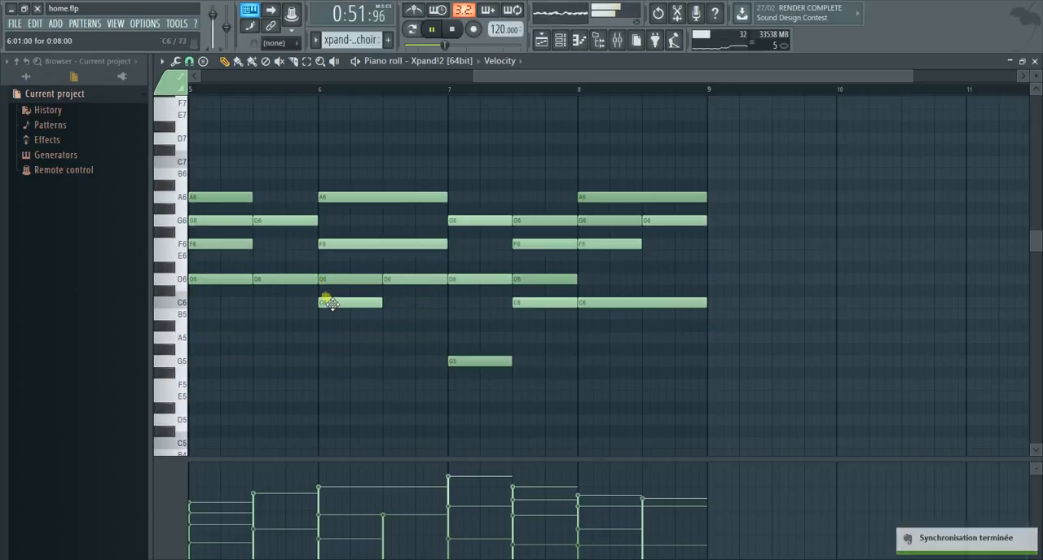
- Inspect the Xpand!2 [64bit] instrument's settings from the channel rack, then close it and return to the playlist
click(542, 39)
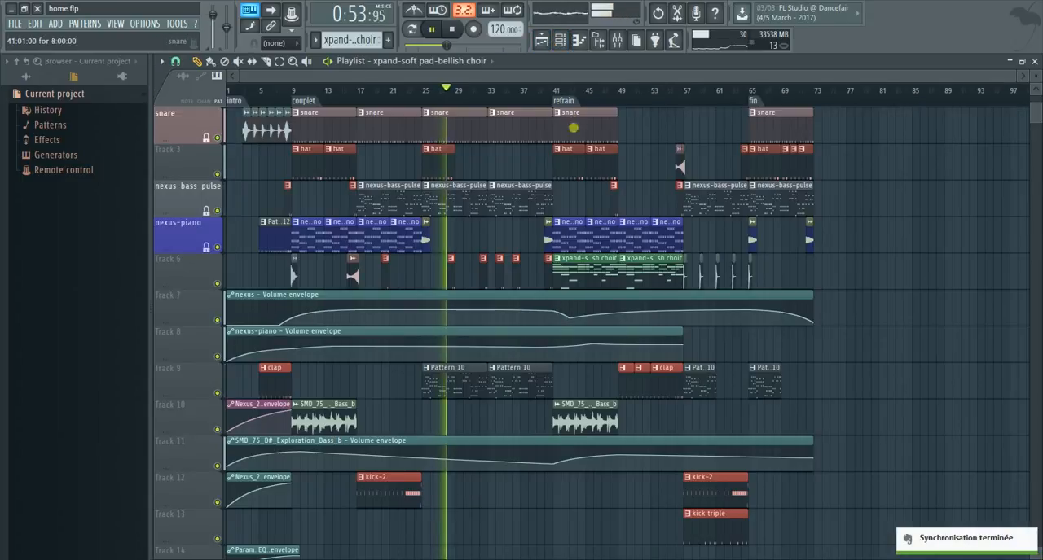
click(560, 39)
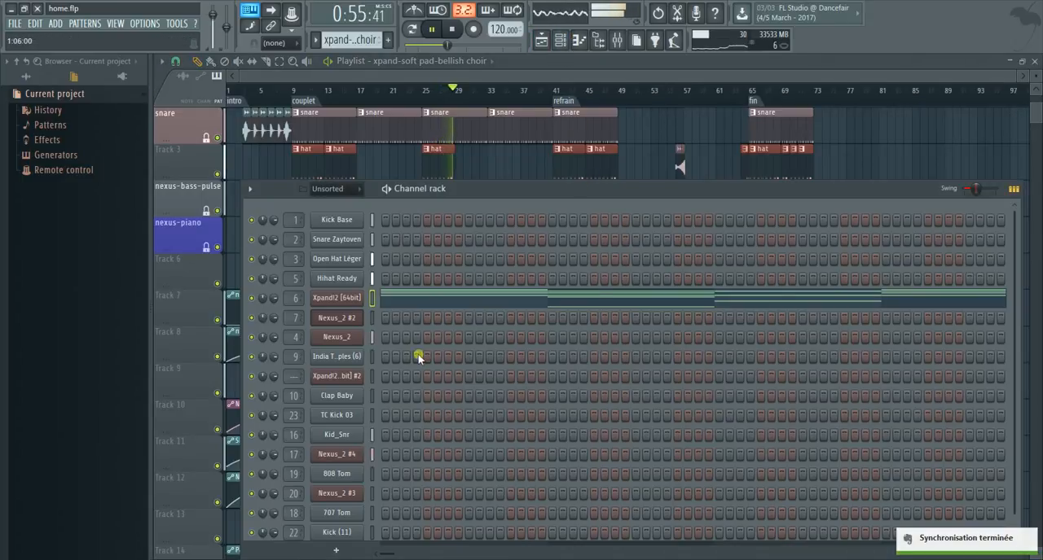
click(355, 299)
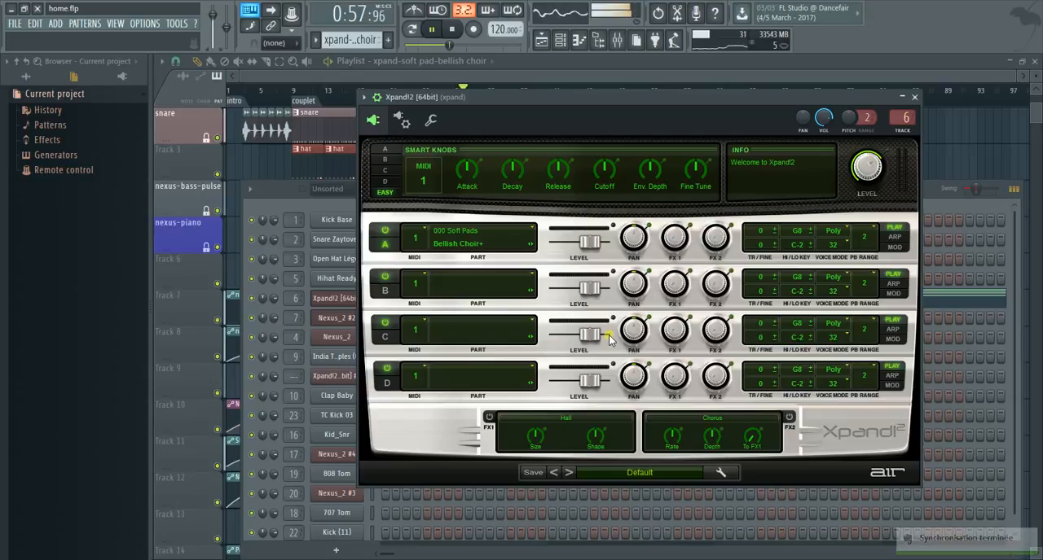
click(915, 97)
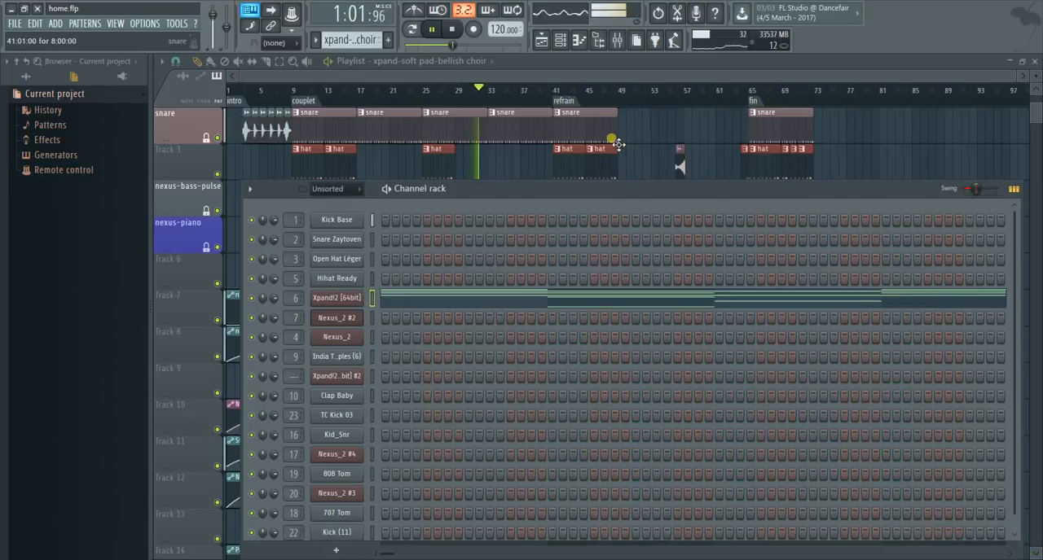
key(F6)
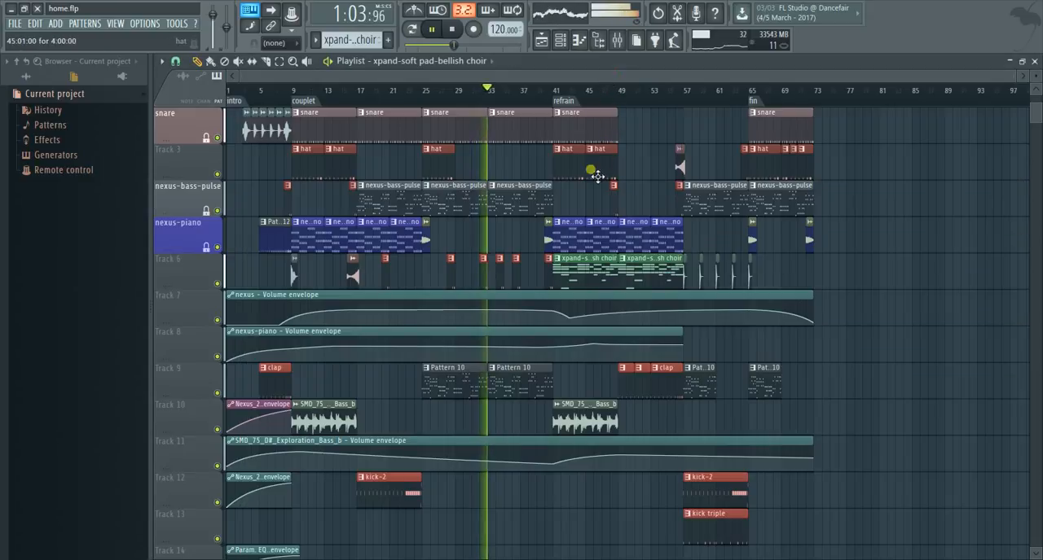
- Play from just before the refrain while following the choir pattern's full notes in the piano roll, then stop playback
click(550, 94)
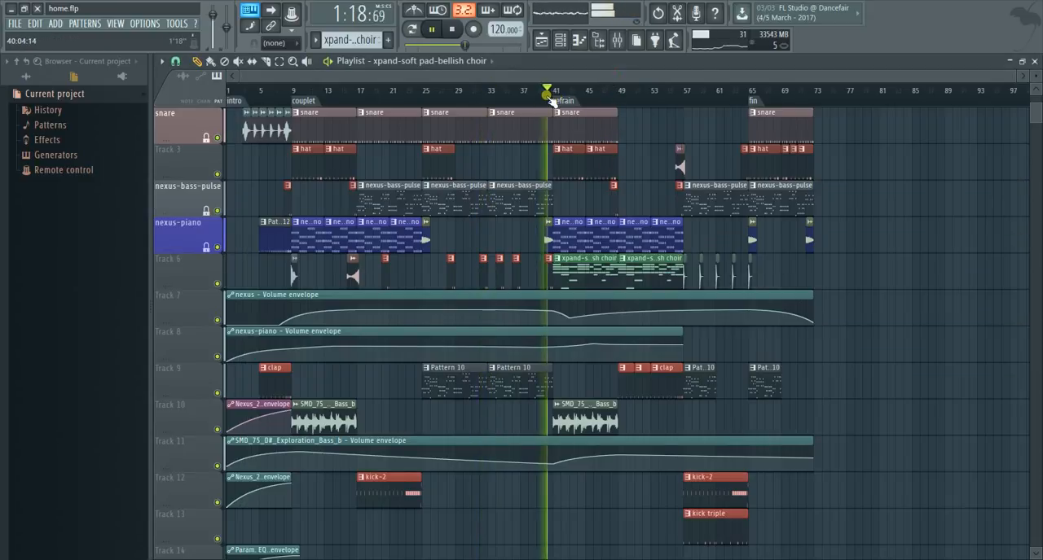
double_click(610, 272)
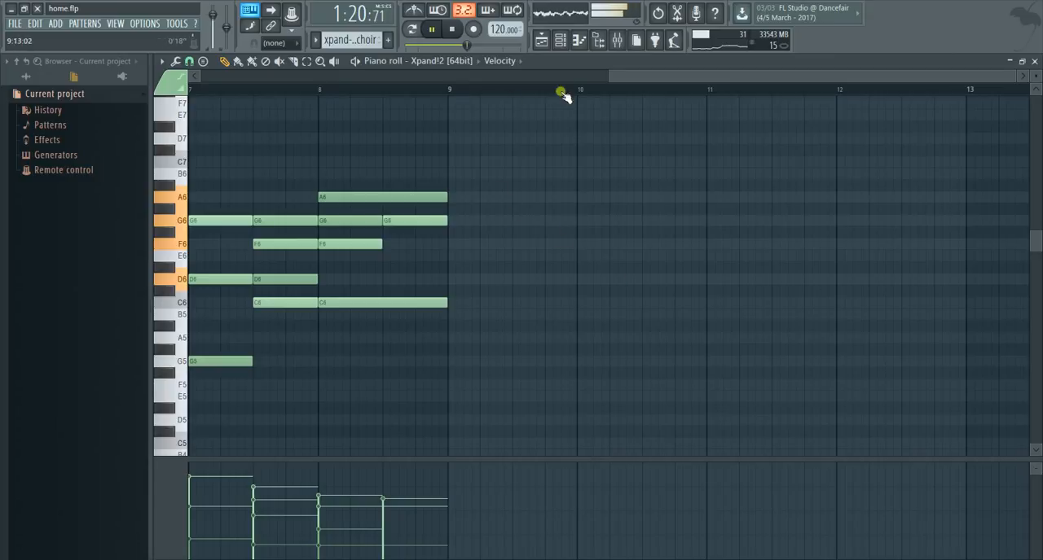
drag(613, 76, 209, 80)
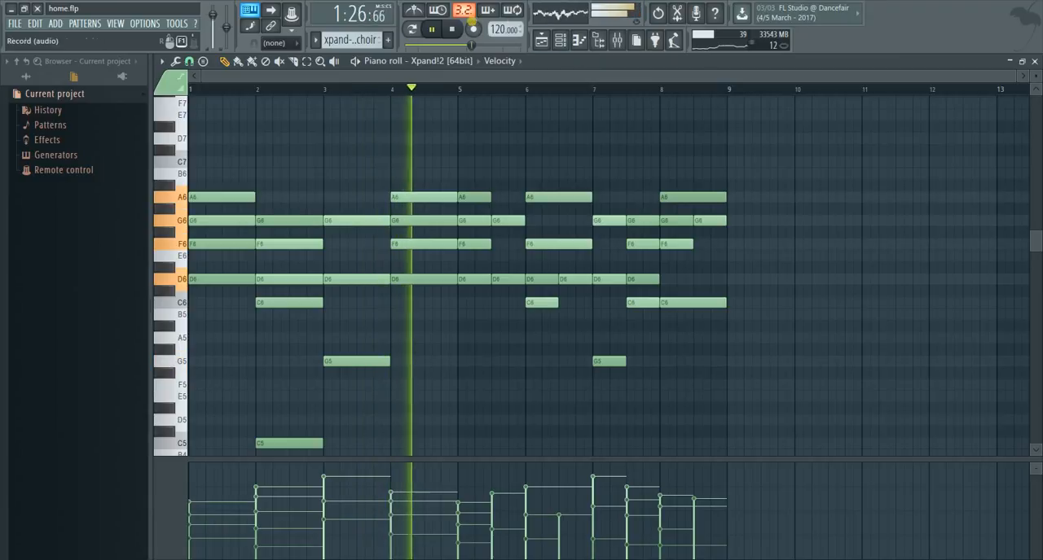
click(453, 28)
- Unmute the home_REC_11 vocal on Track 18 and set the playback position to bar 8, just before the couplet
click(542, 41)
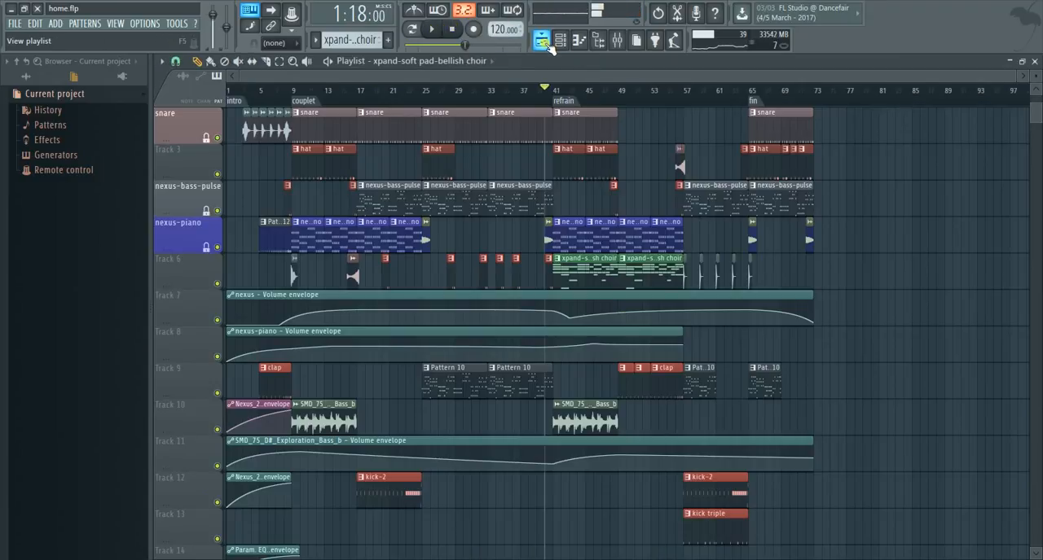
scroll(553, 271, down, 3)
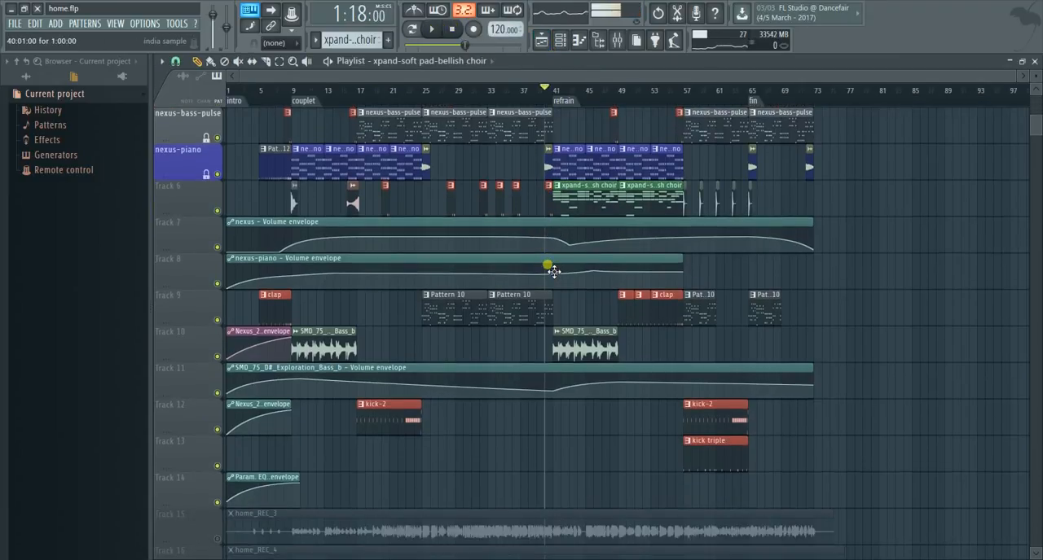
scroll(554, 408, down, 2)
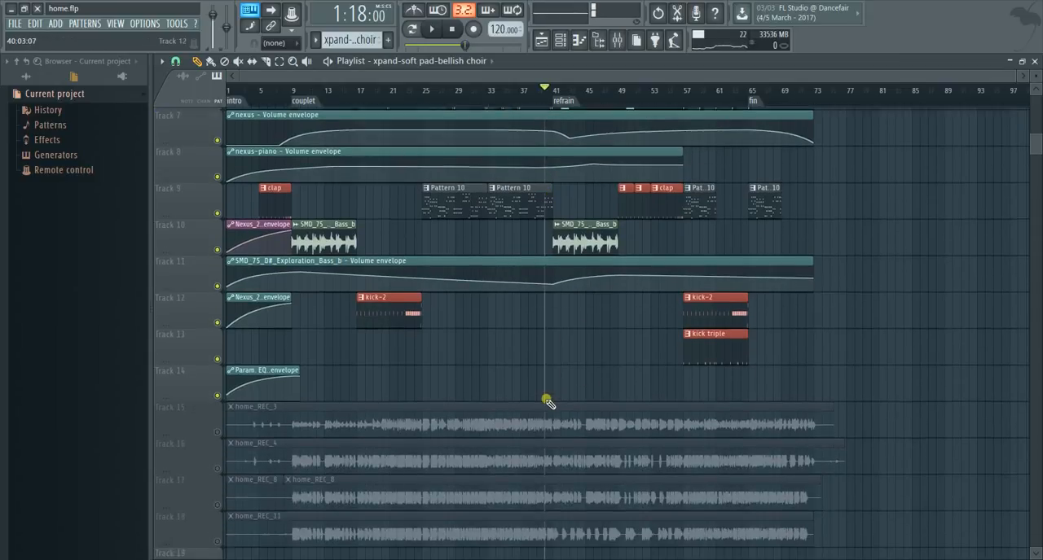
scroll(235, 429, down, 3)
click(223, 431)
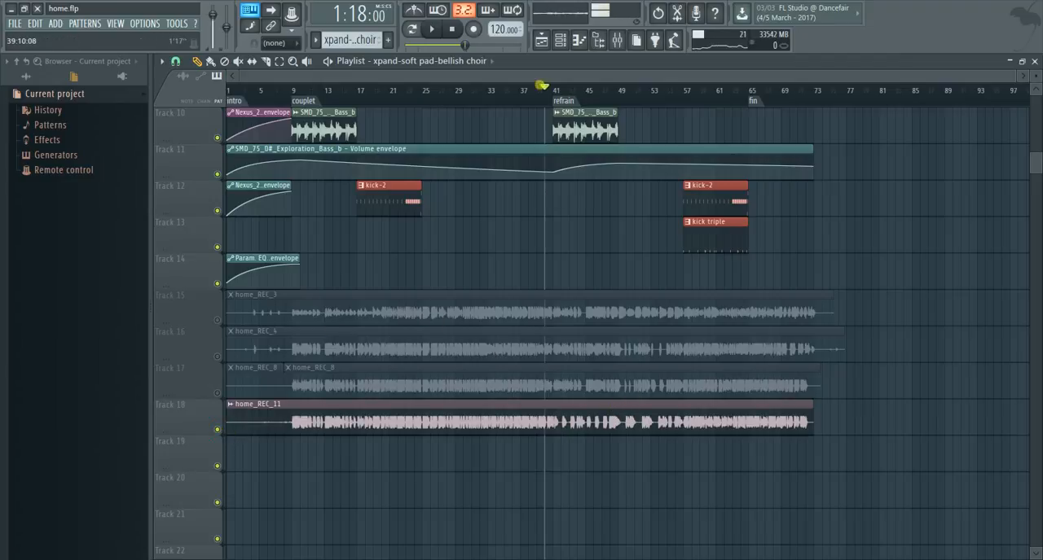
drag(544, 84, 285, 88)
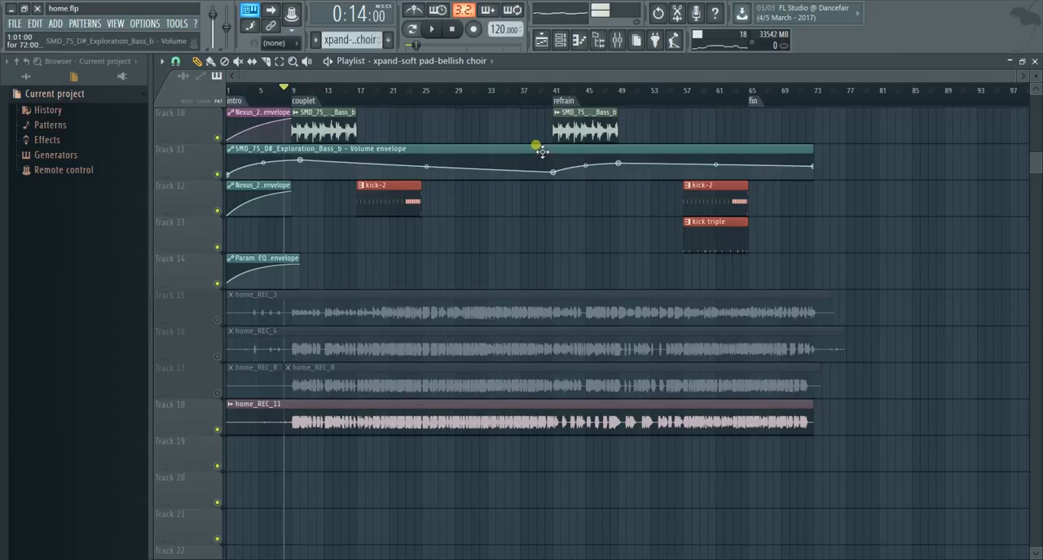
- Play the song from just before the couplet with the vocal, and filter the channel rack to show only Audio channels
click(433, 31)
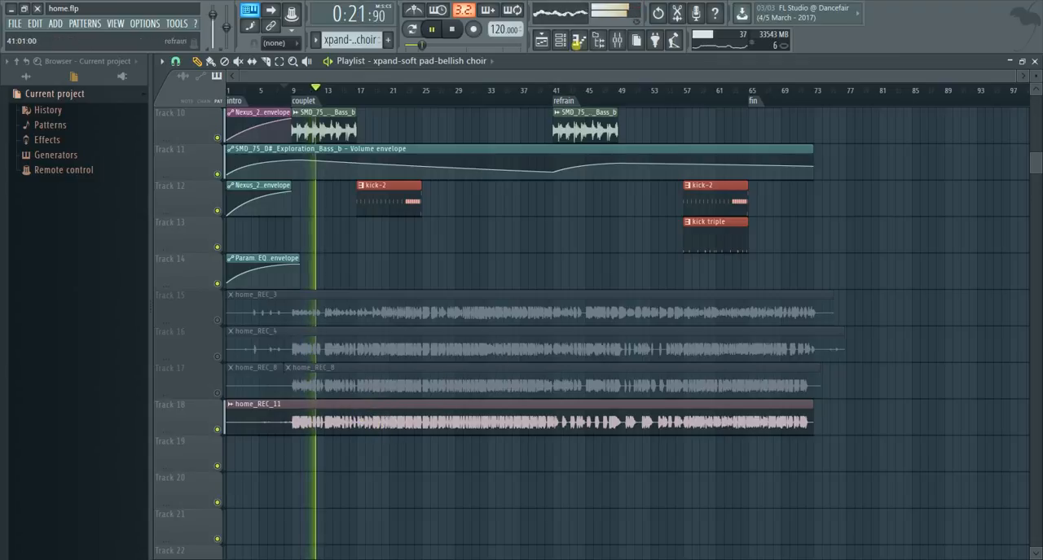
click(577, 41)
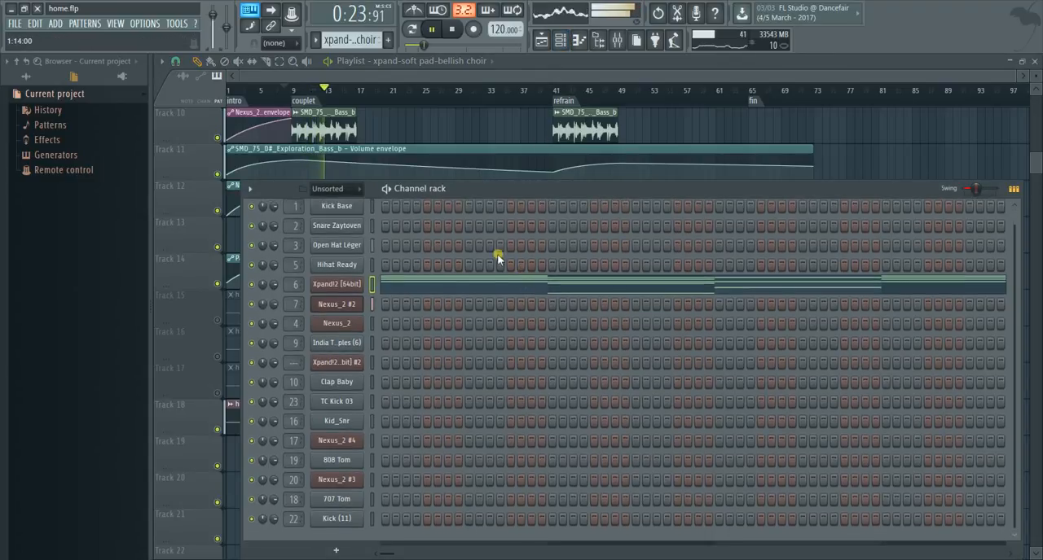
click(346, 189)
click(346, 204)
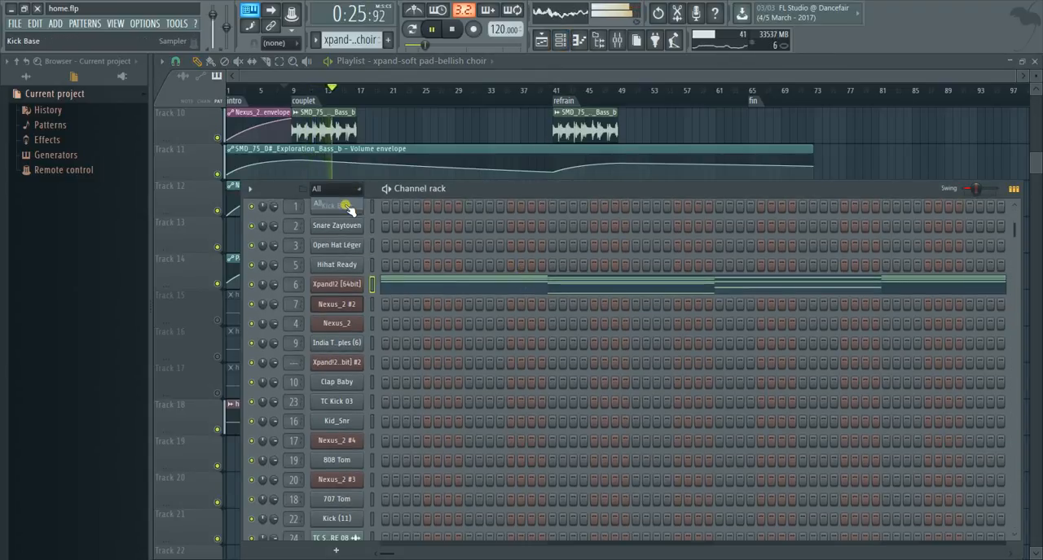
click(347, 190)
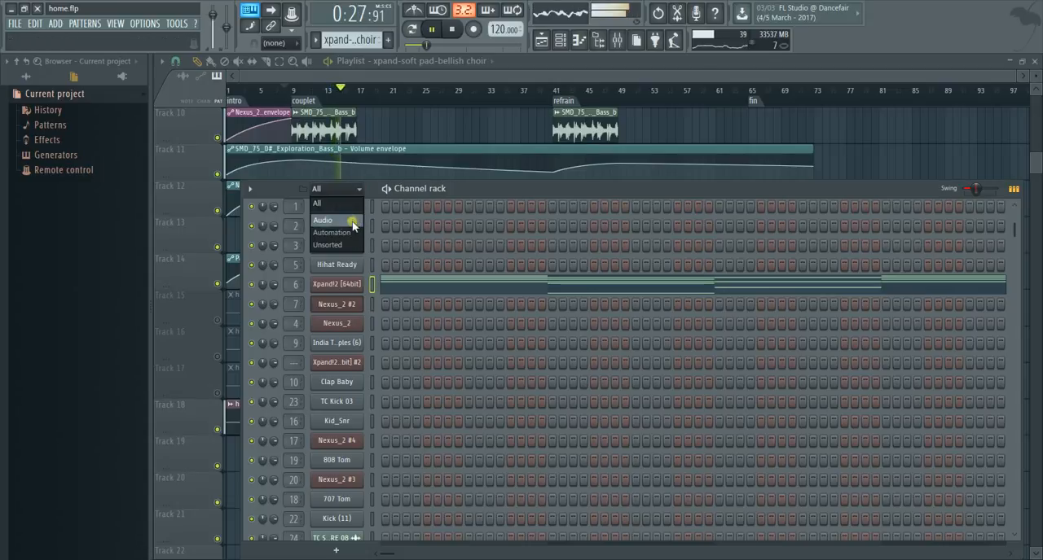
click(346, 222)
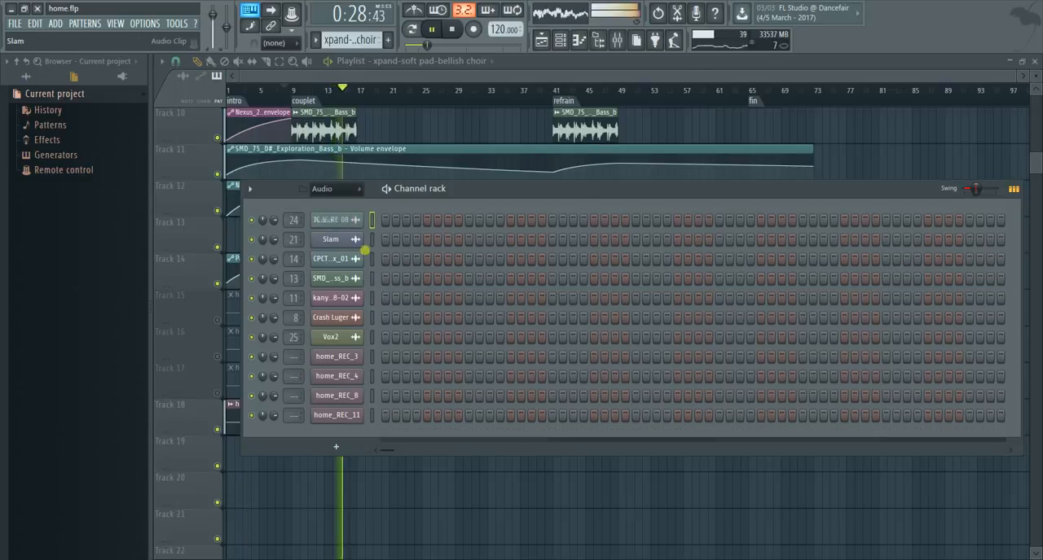
- Open the home_REC_11 channel's settings, stop the song, and inspect the recording's waveform
click(341, 415)
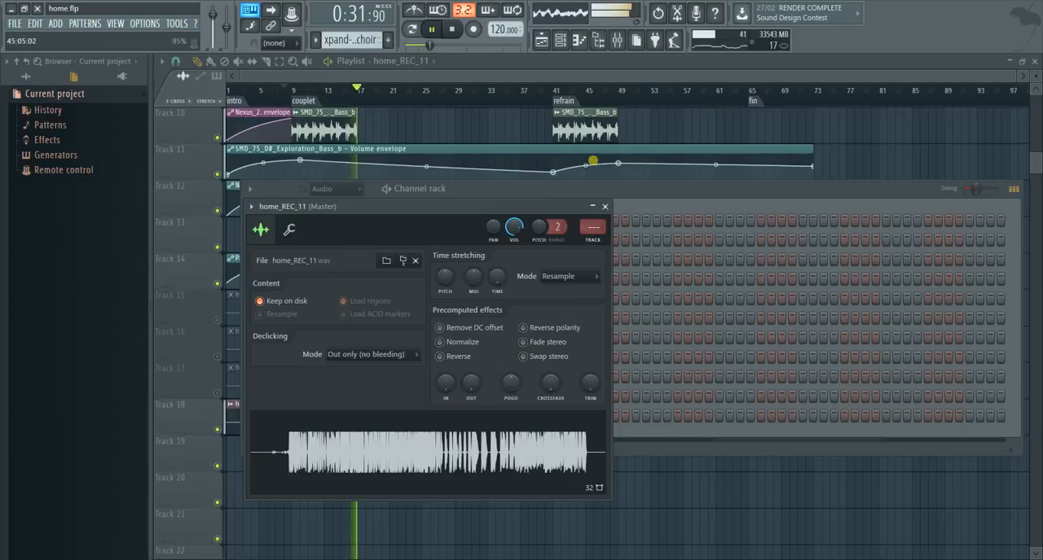
click(453, 30)
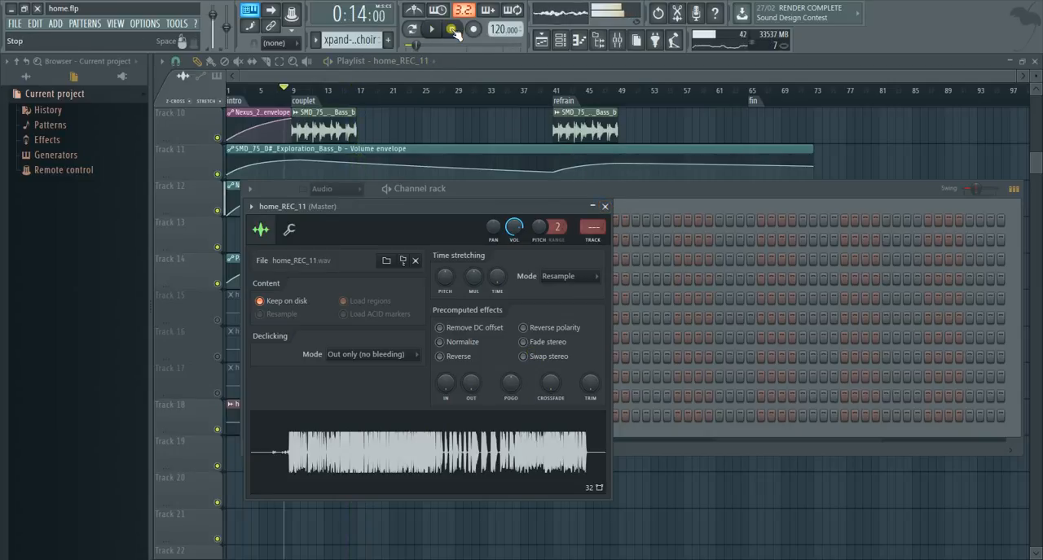
click(356, 426)
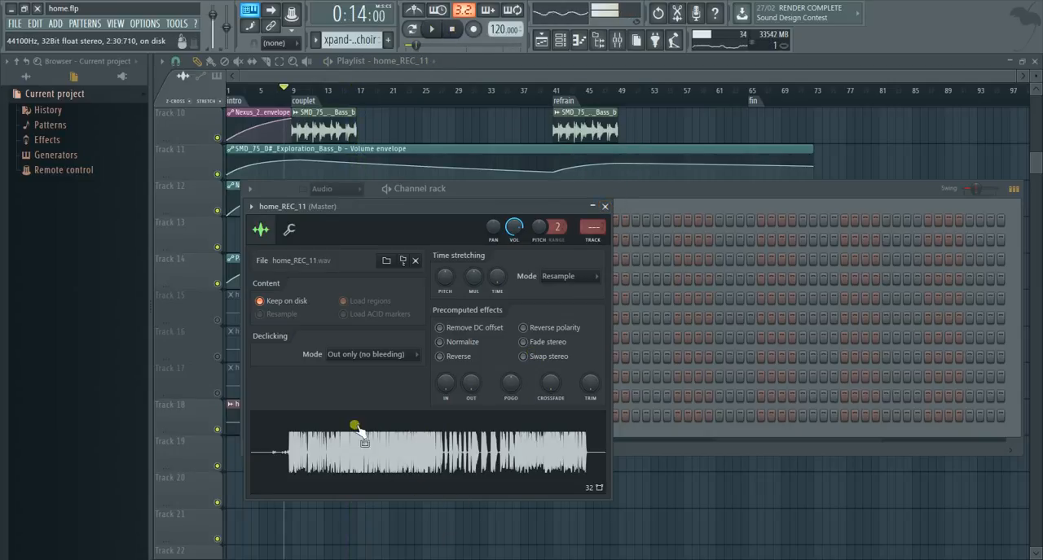
- Open the mixer, select the REC track on insert 26, and look through its track options
click(617, 38)
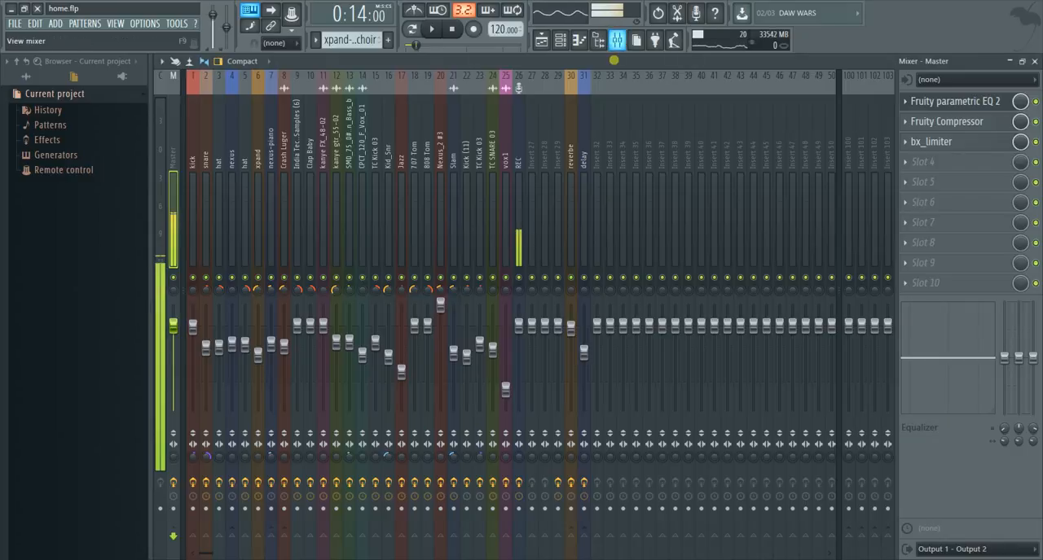
click(520, 202)
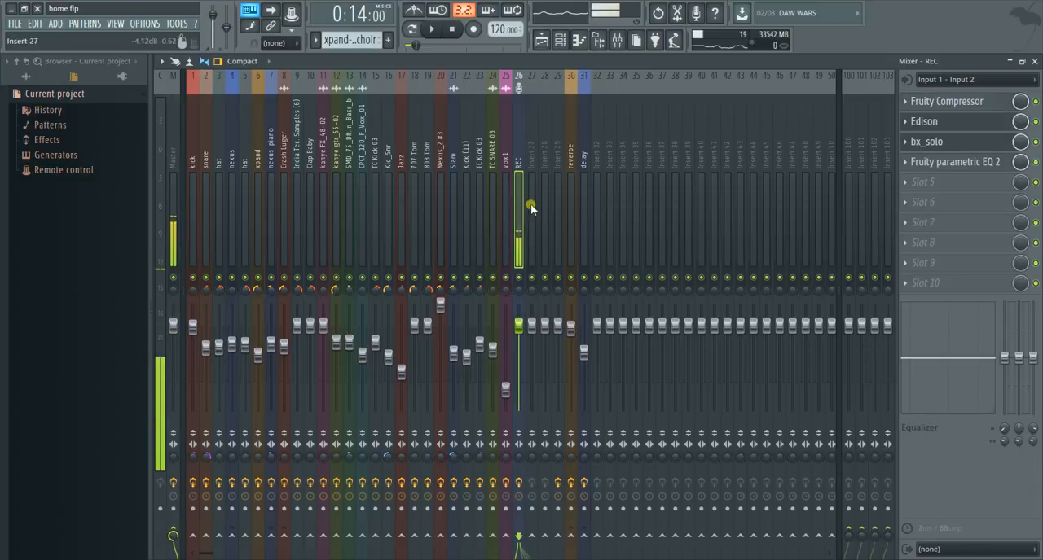
right_click(519, 187)
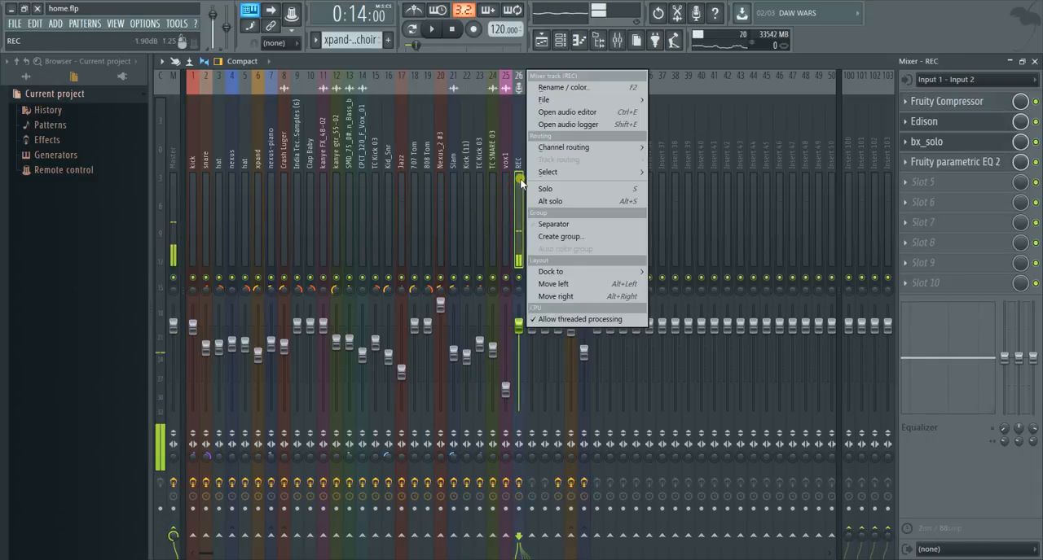
click(522, 181)
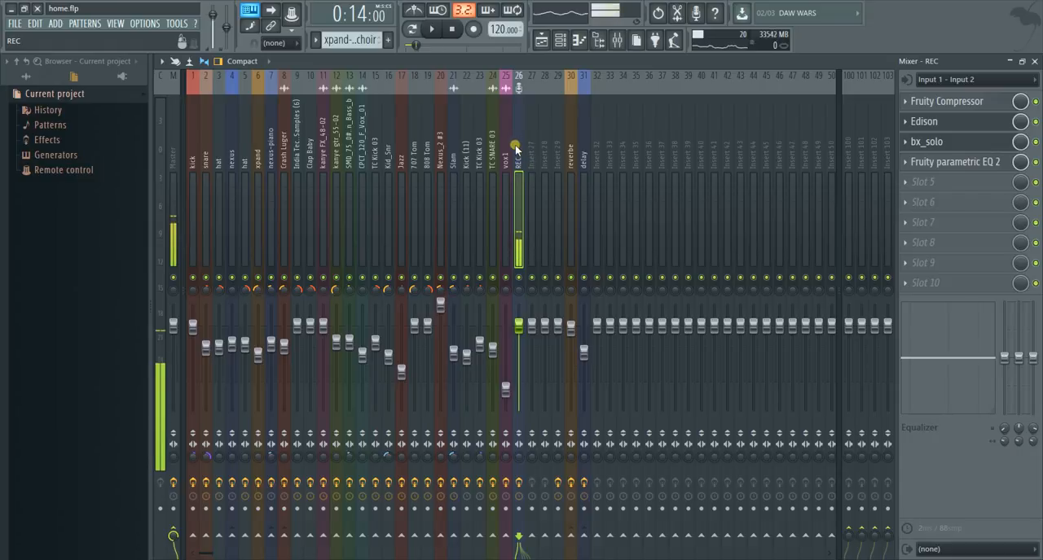
- Arm recording to review the choices for what to record, dismiss them without choosing, and reselect the REC mixer track
click(474, 29)
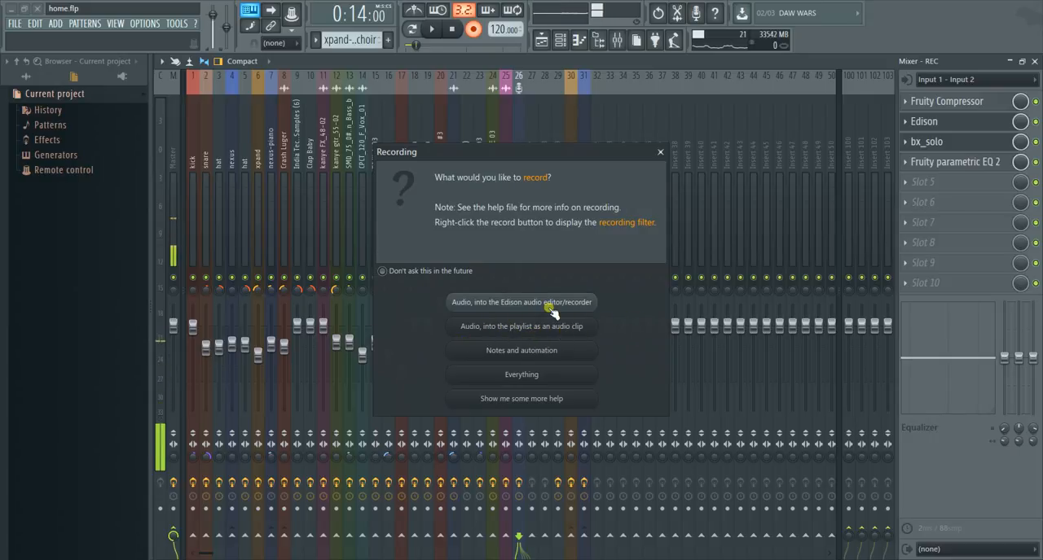
click(662, 152)
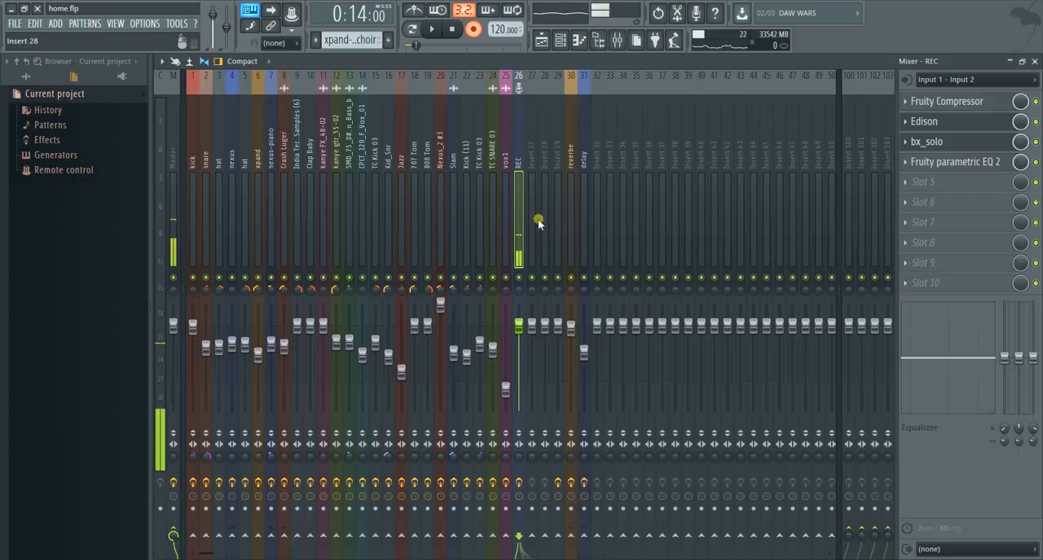
click(535, 220)
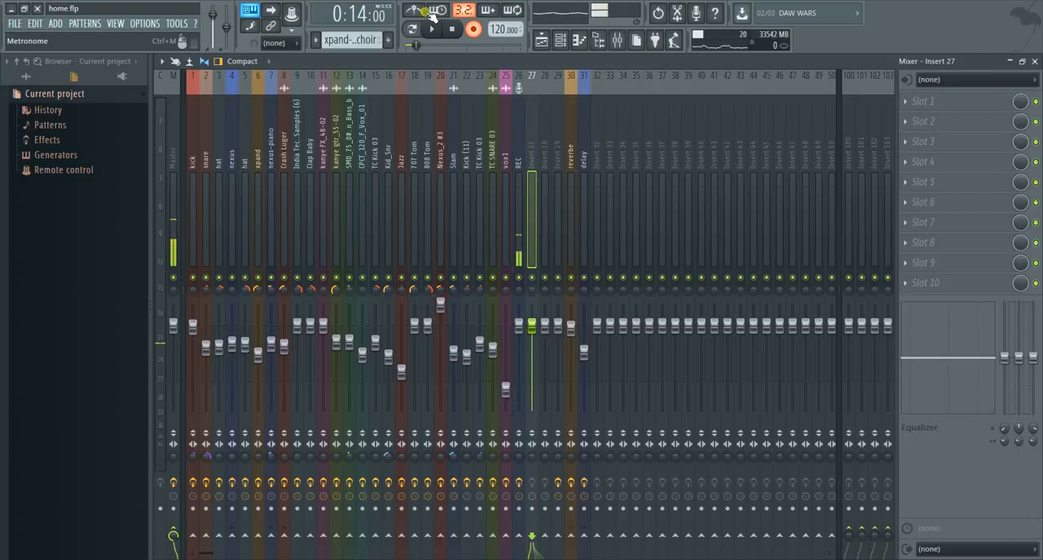
click(516, 186)
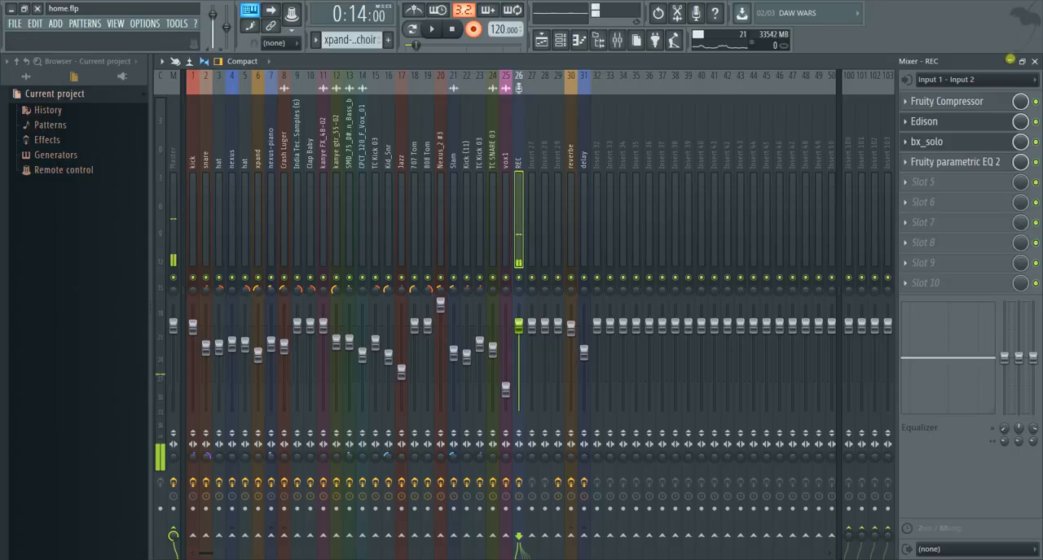
- Examine the audio input sources available for the REC mixer track, then close the list without changing the input
click(1026, 80)
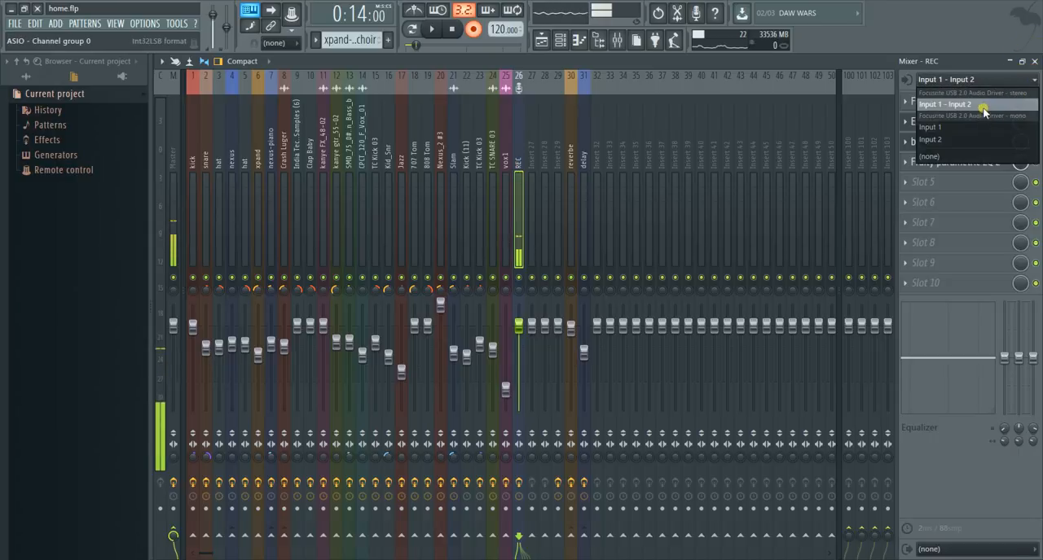
click(1035, 81)
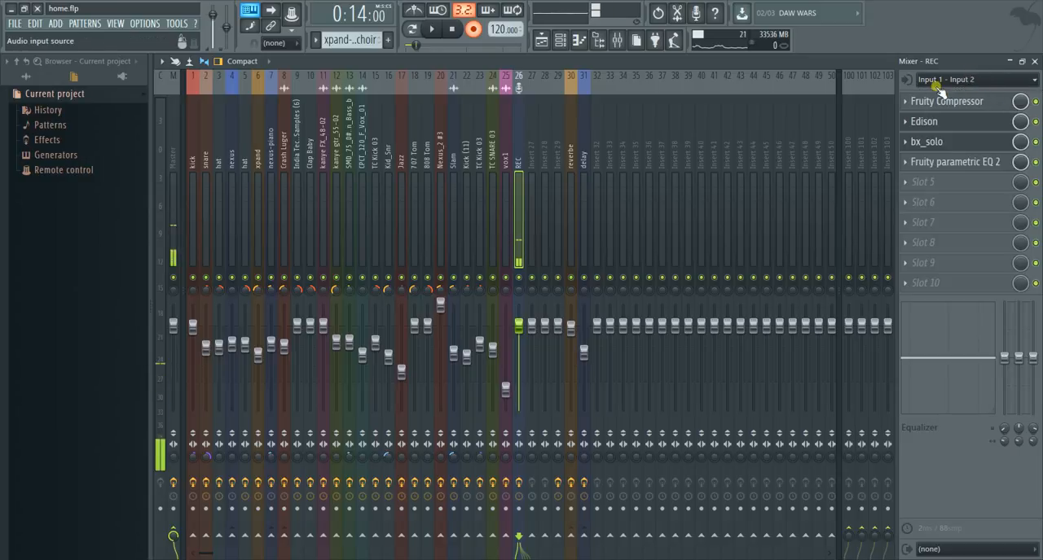
click(1026, 81)
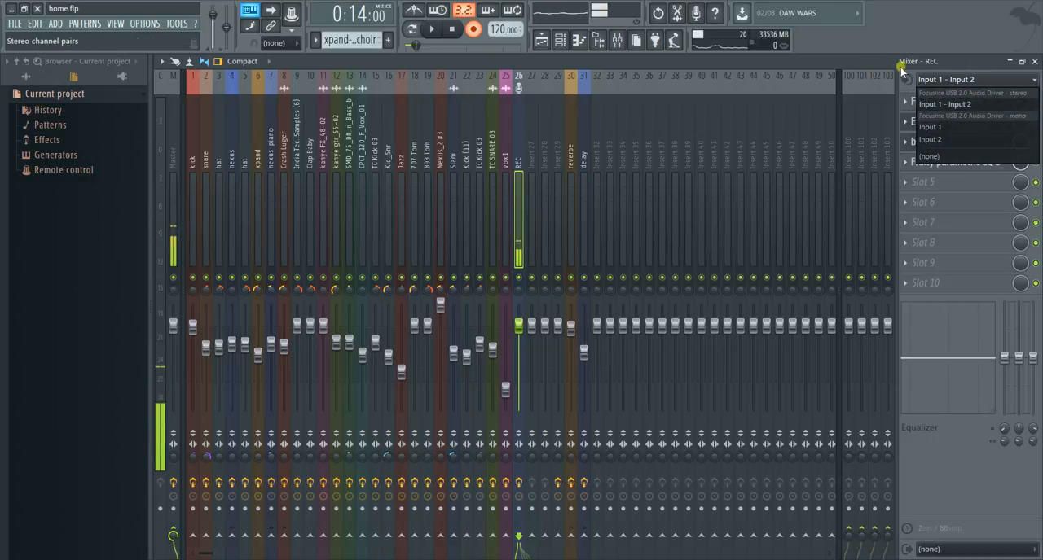
click(881, 65)
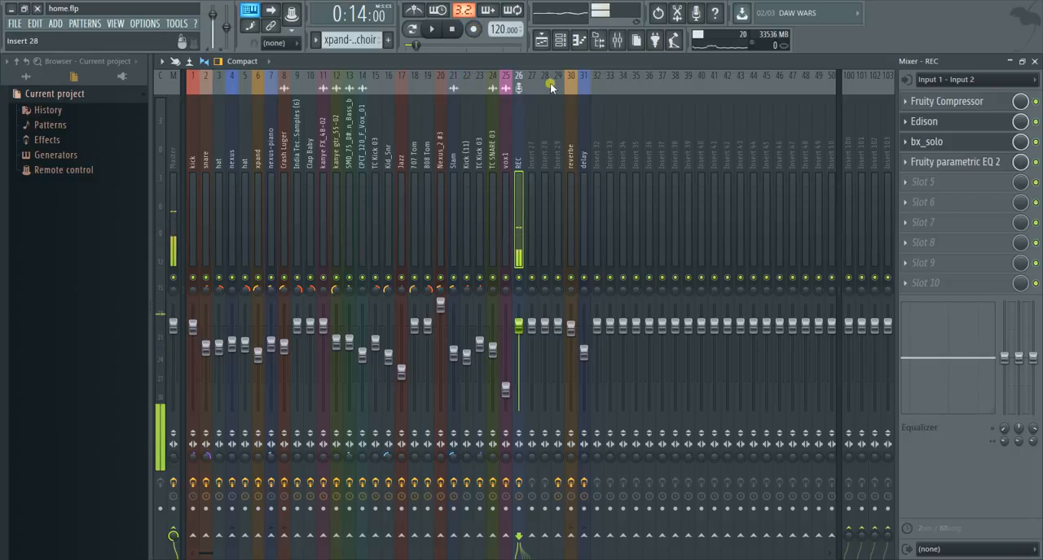
- Return from the mixer to the playlist, reset the song position to the beginning, and start playback
click(560, 41)
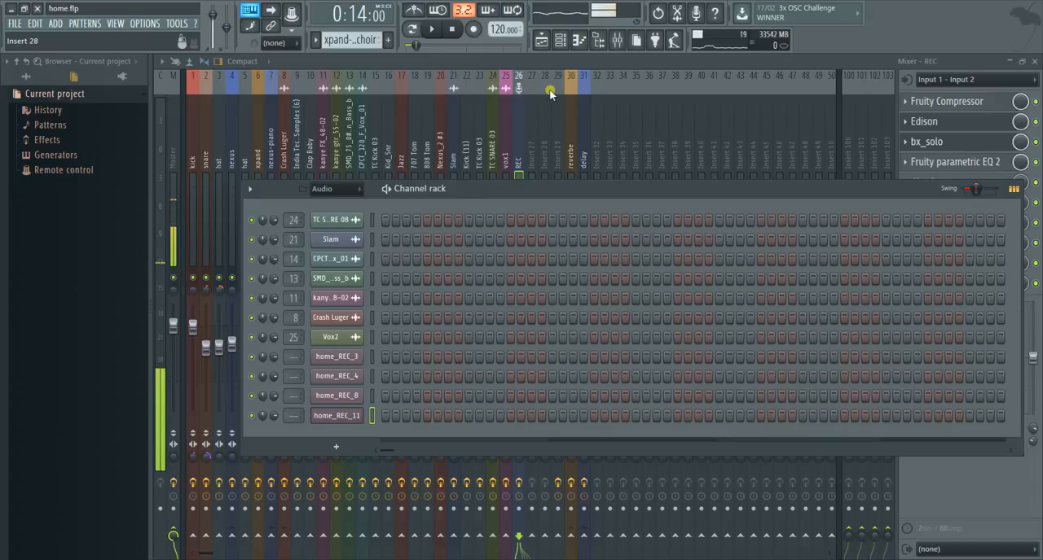
click(541, 40)
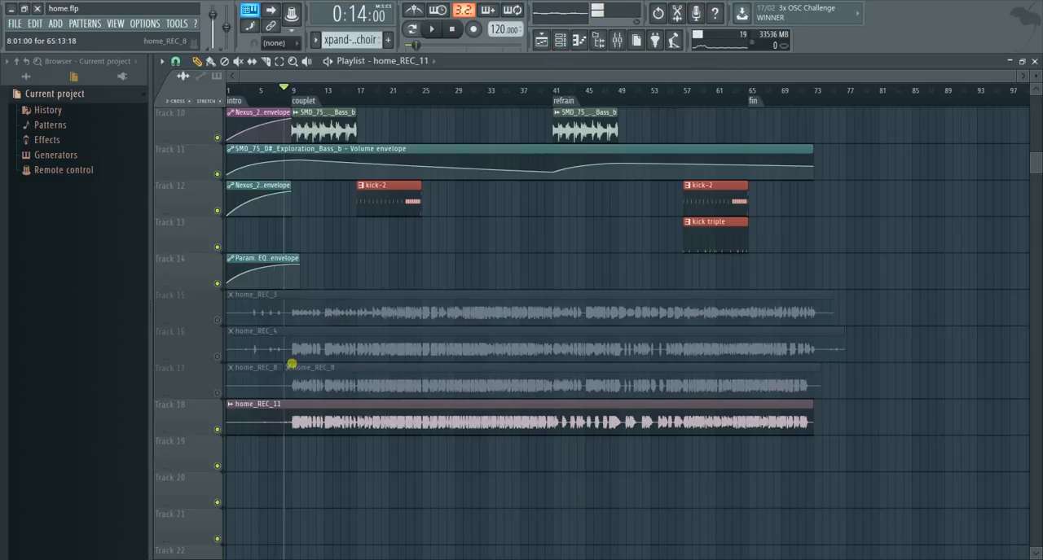
click(452, 28)
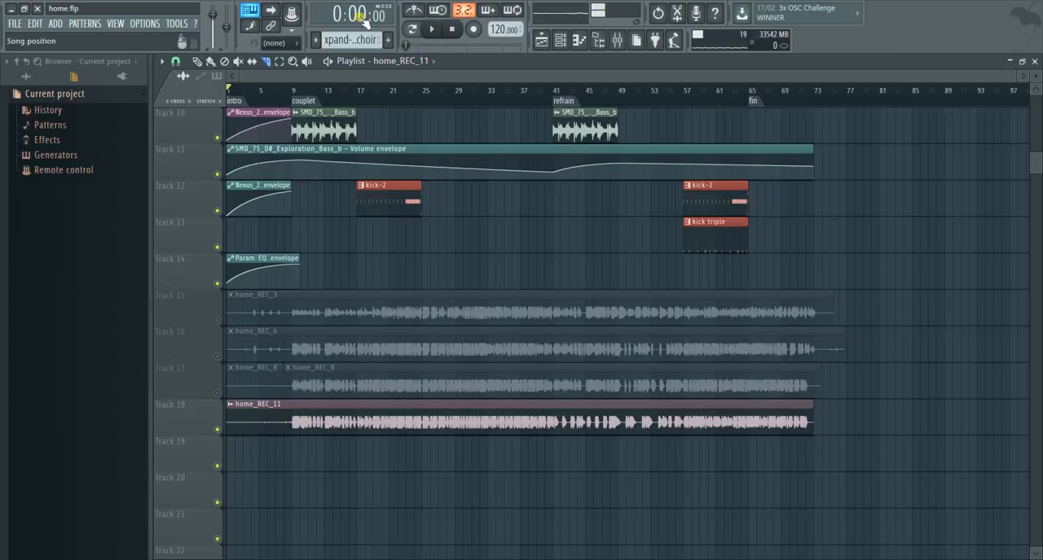
key(space)
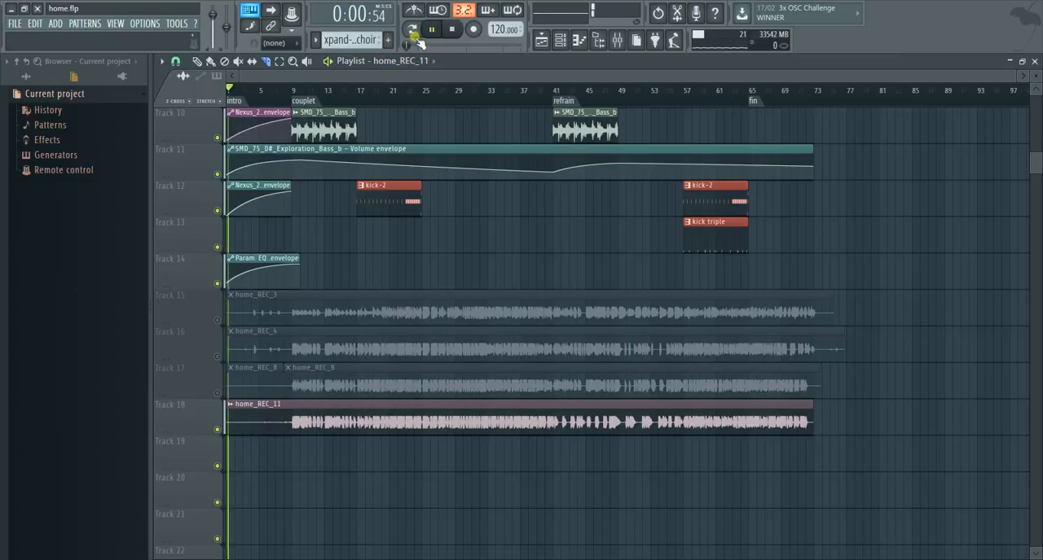
- Slice the home_REC_11 clip on Track 18 at bar 9, delete the part before the couplet, and stop playback
drag(1018, 76, 387, 101)
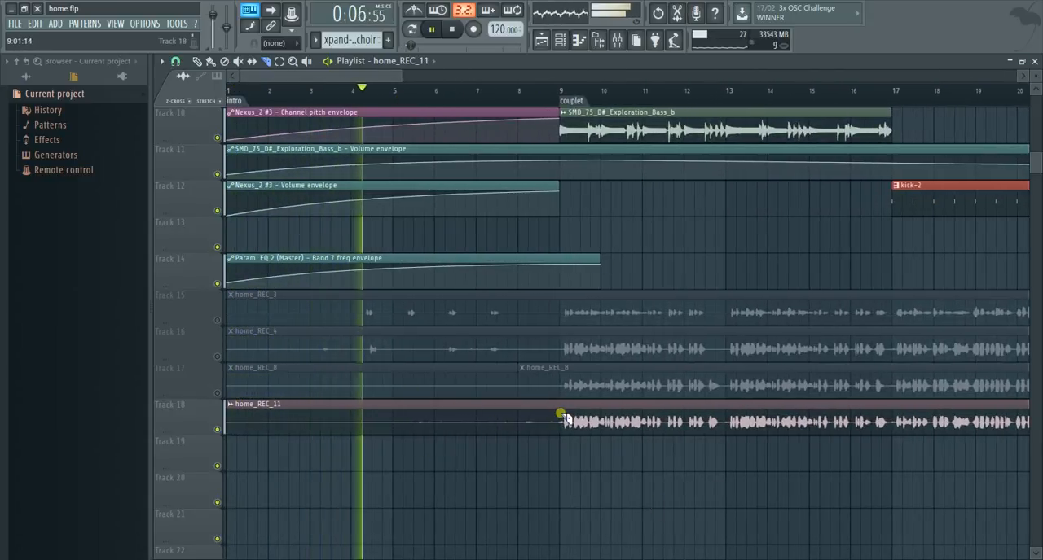
mouse_move(564, 405)
mouse_down()
mouse_move(563, 443)
mouse_move(547, 407)
mouse_up()
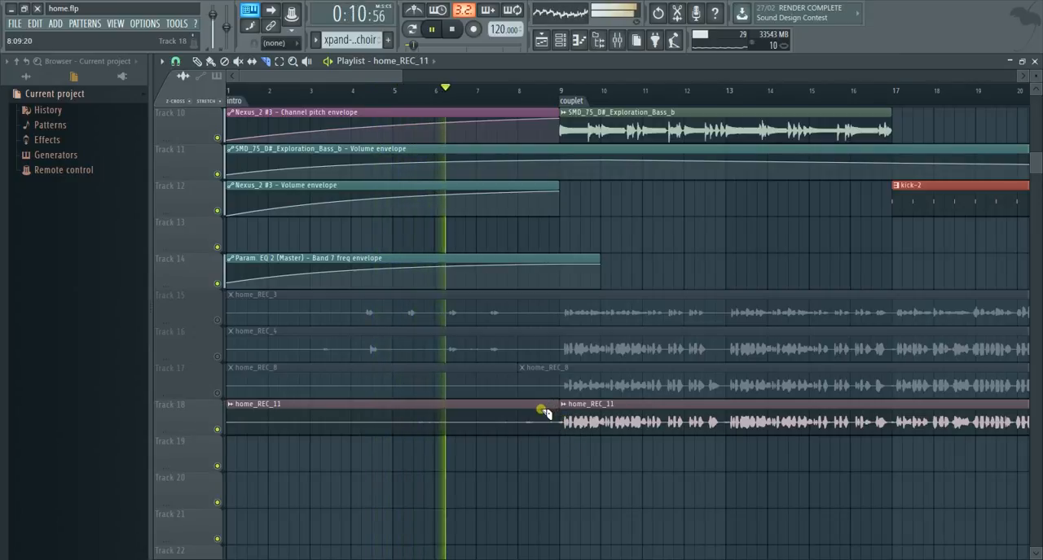
click(197, 62)
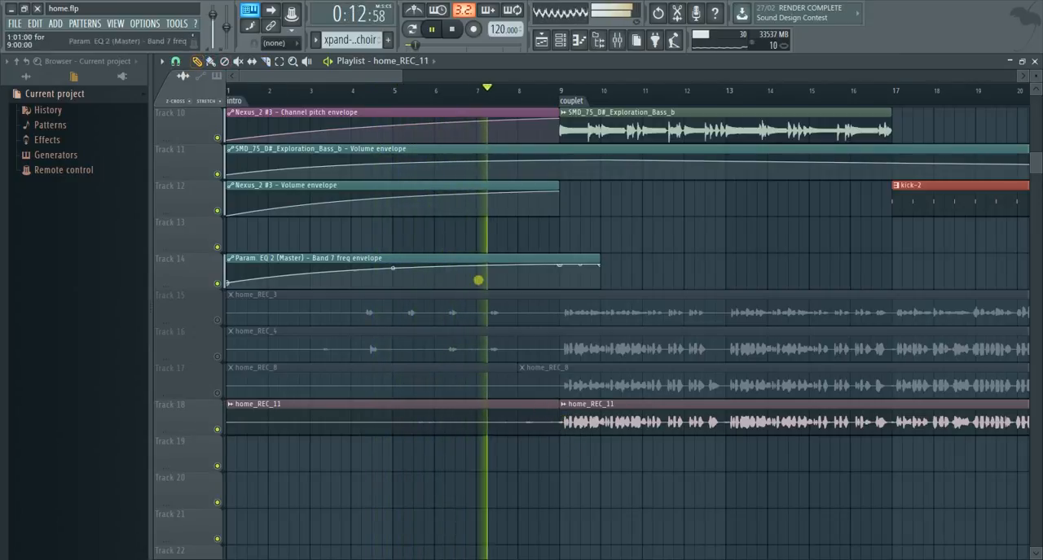
right_click(532, 412)
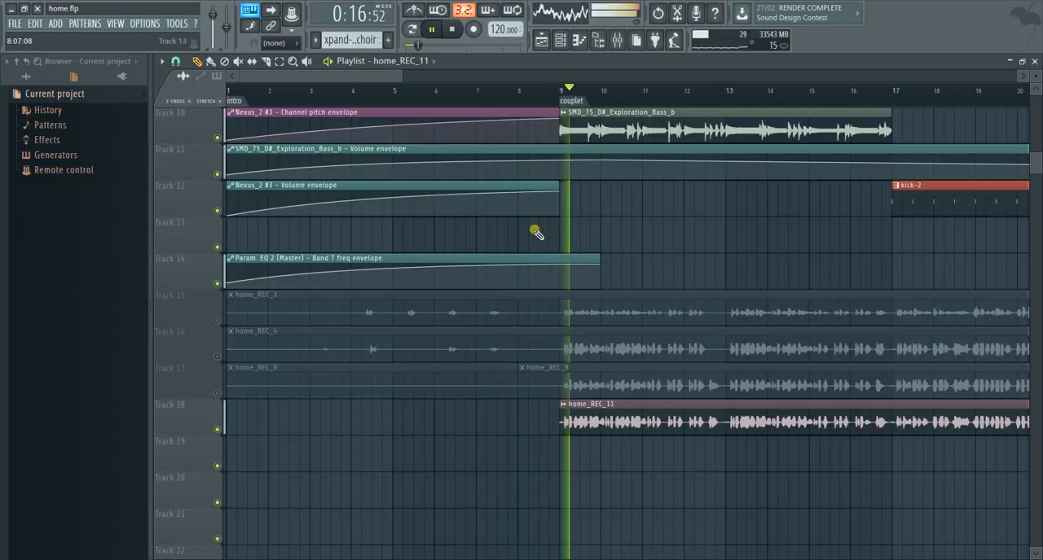
key(space)
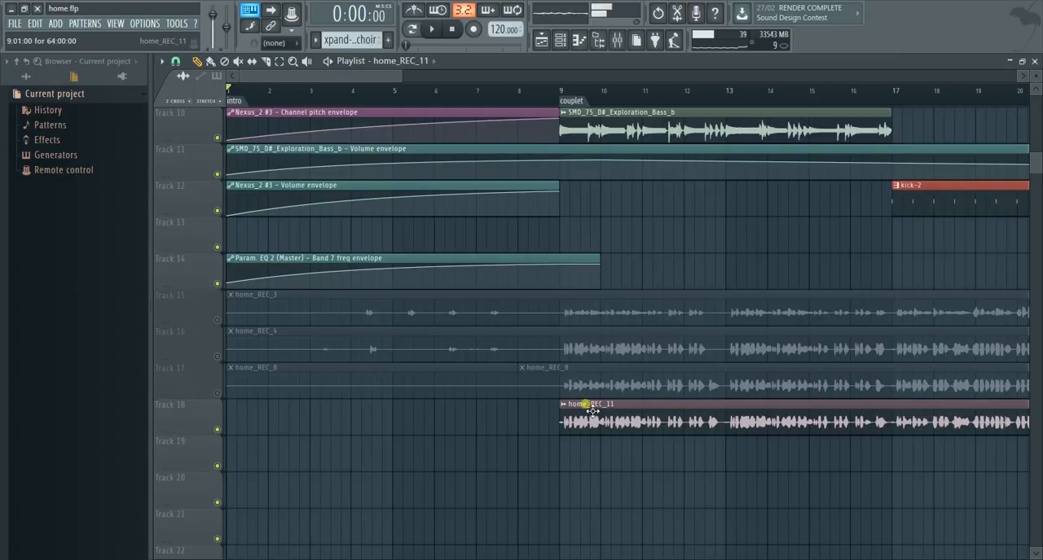
- Unmute Track 17 and delete its first home_REC_8 clip, which spans bars 1 to 7 of the intro
click(219, 394)
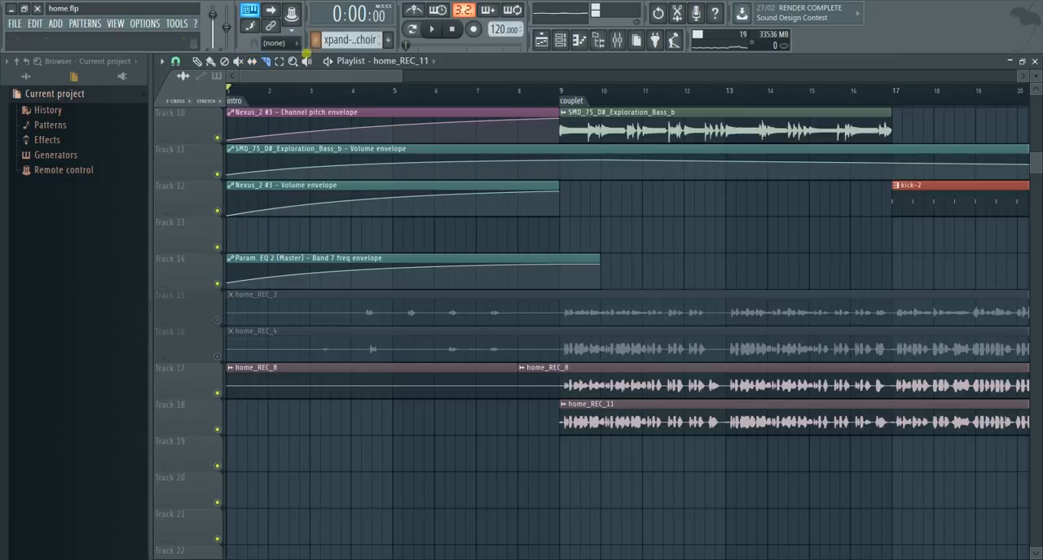
click(268, 62)
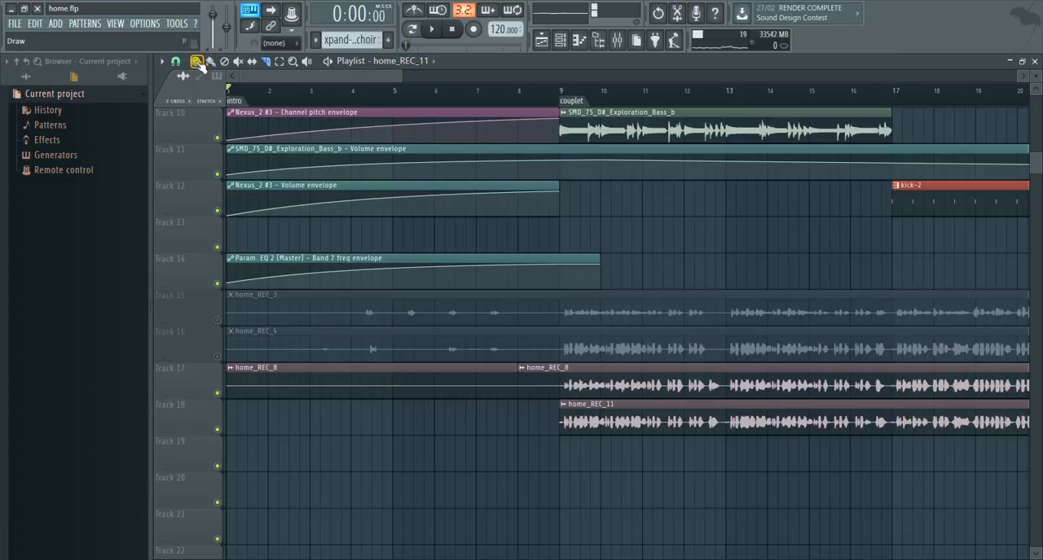
right_click(450, 384)
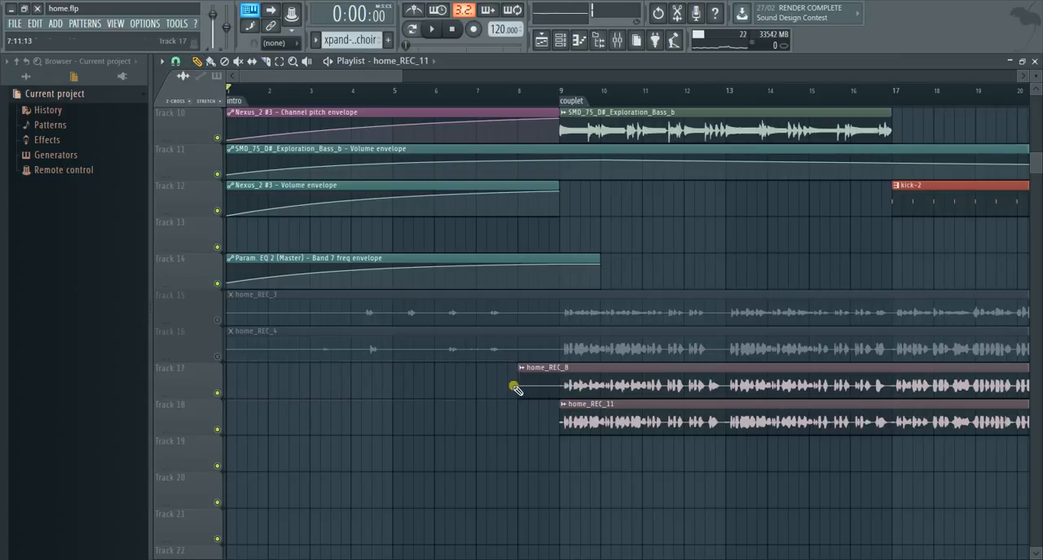
- Slice the remaining home_REC_8 clip on Track 17 at bar 9 and delete the short piece before the couplet
click(265, 61)
drag(565, 368, 550, 385)
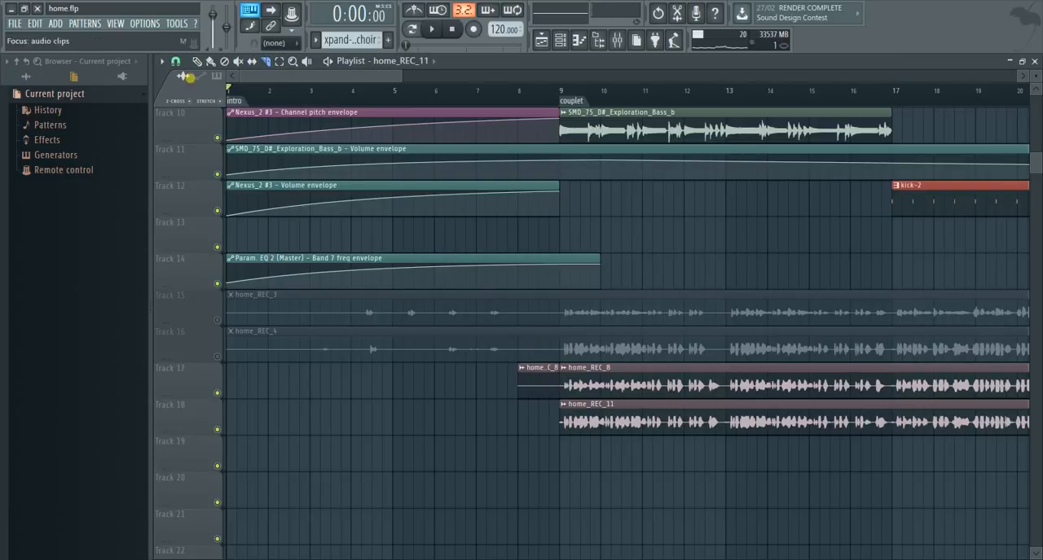
click(196, 62)
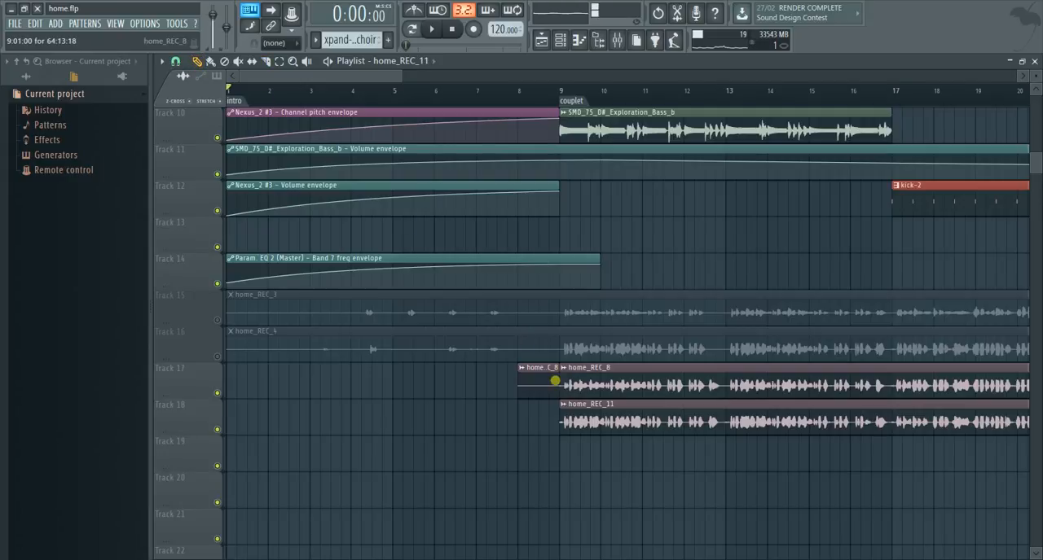
right_click(538, 379)
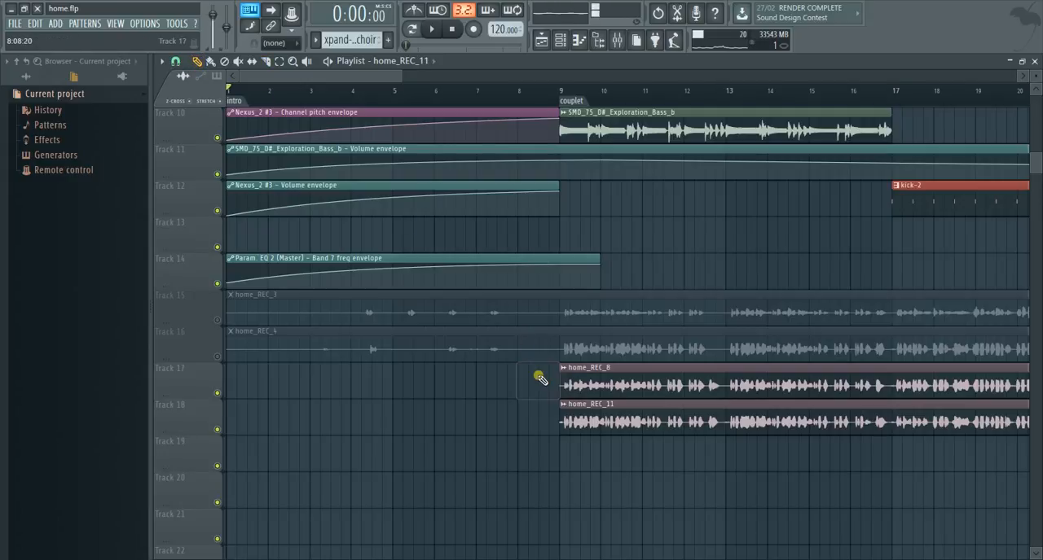
- Slice the home_REC_3 and home_REC_4 clips on Tracks 15 and 16 at bar 9, and unmute Track 16
click(471, 15)
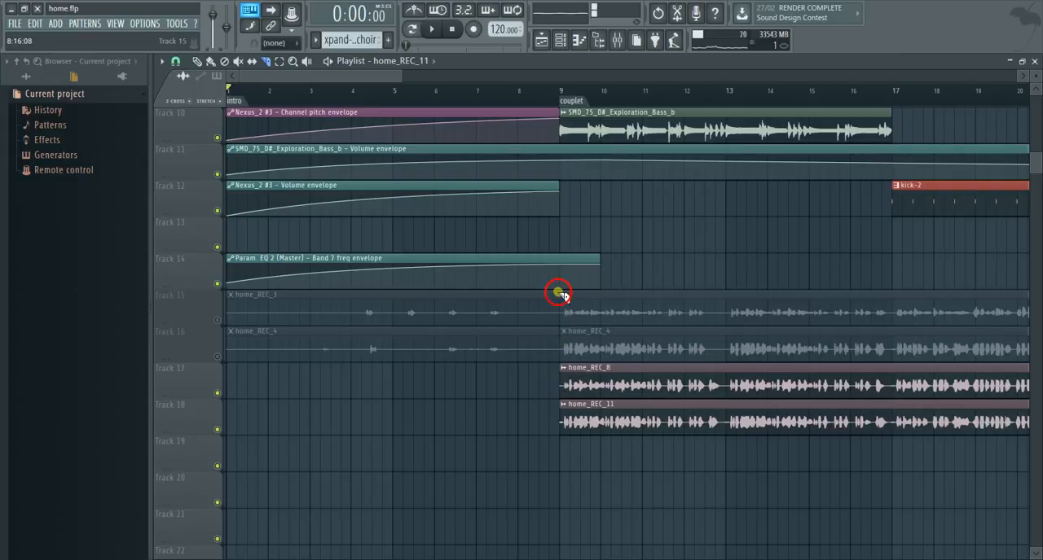
drag(564, 335, 562, 338)
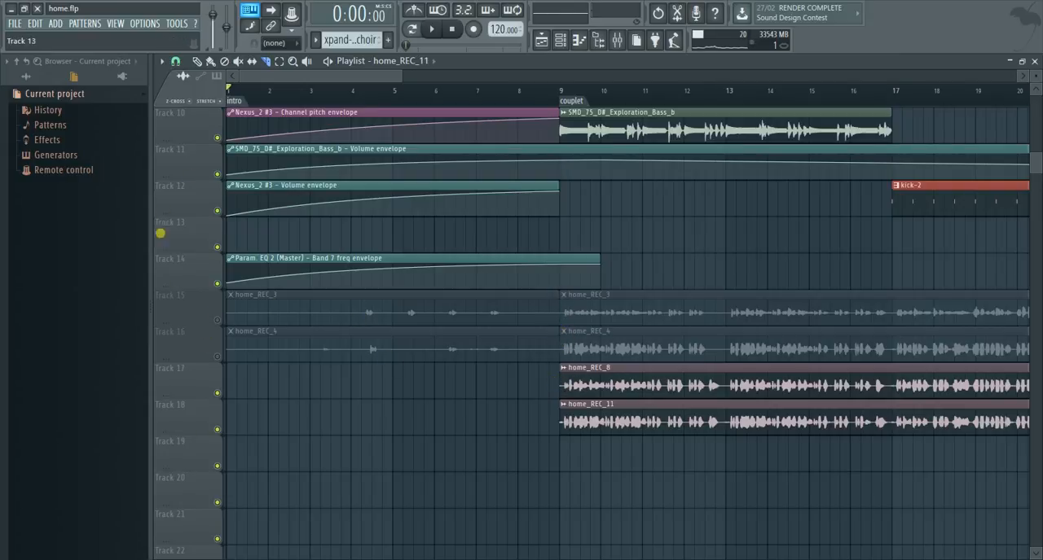
click(217, 357)
- Play the intro and slice the home_REC_4 clip on Track 16 shortly after bar 4 and at bar 6
key(space)
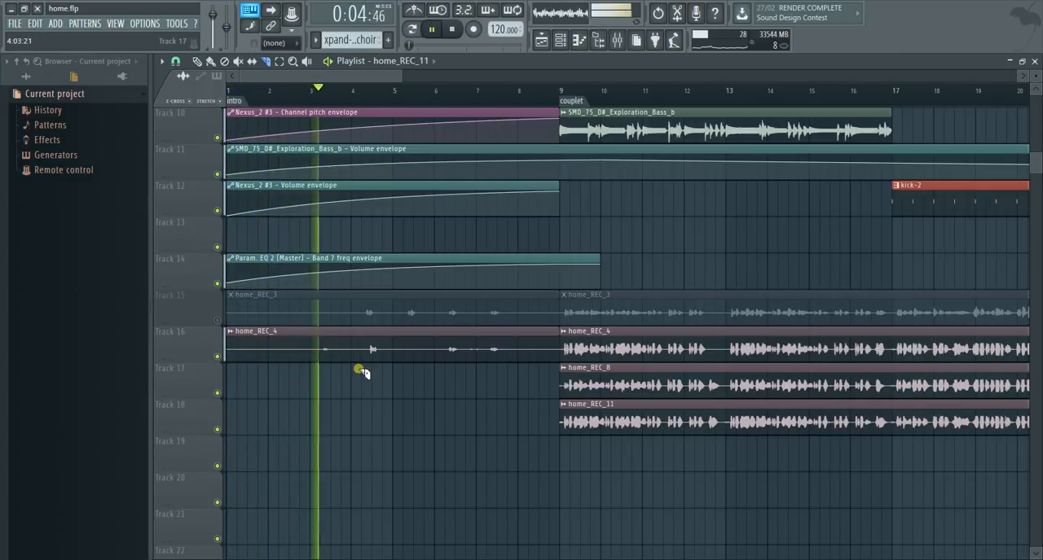
drag(363, 335, 361, 365)
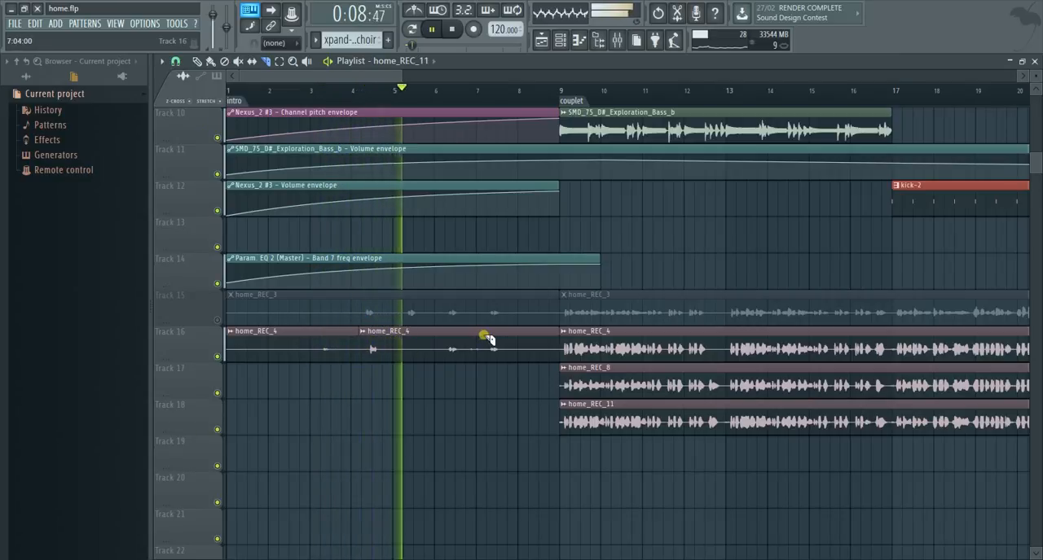
key(space)
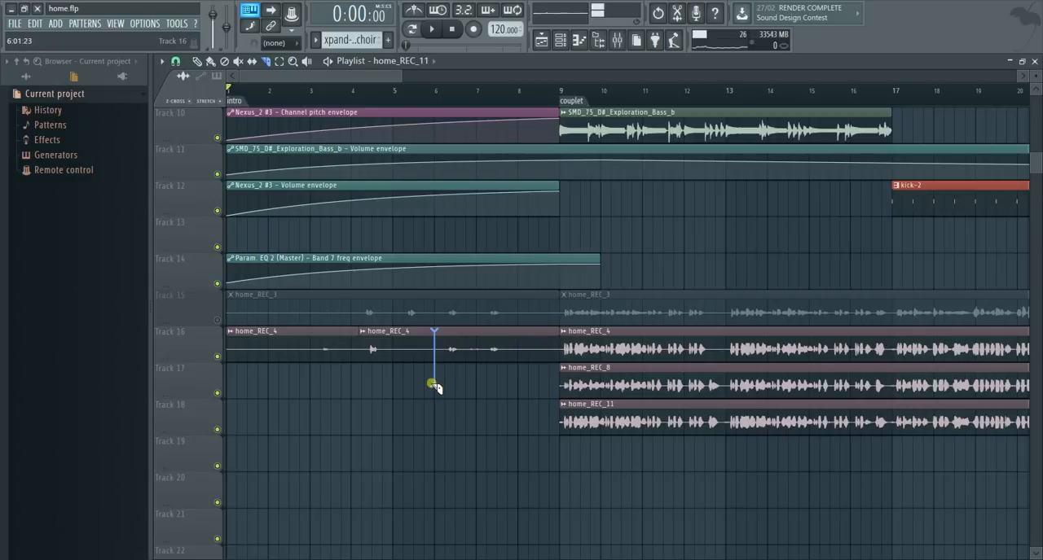
drag(433, 385, 431, 382)
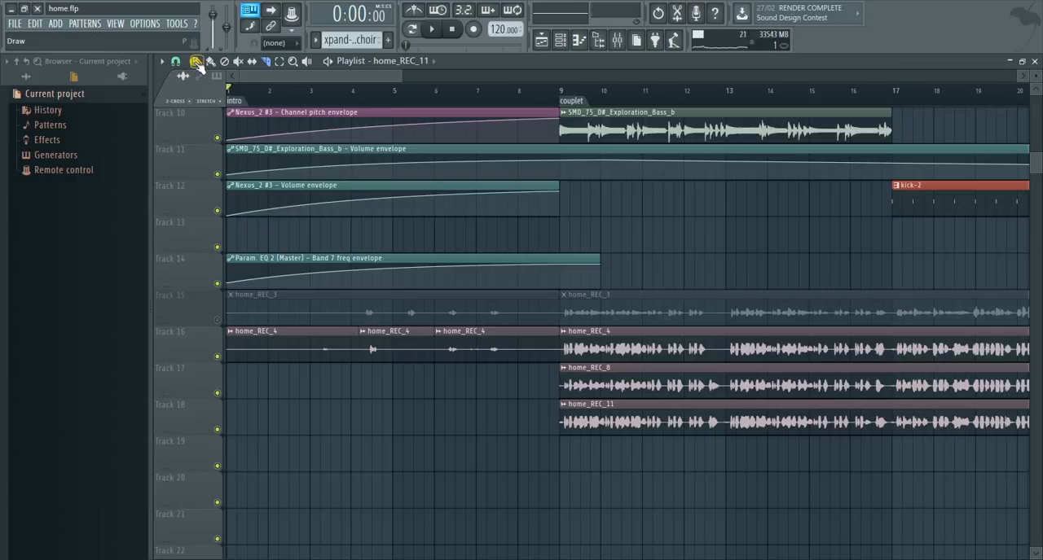
click(174, 61)
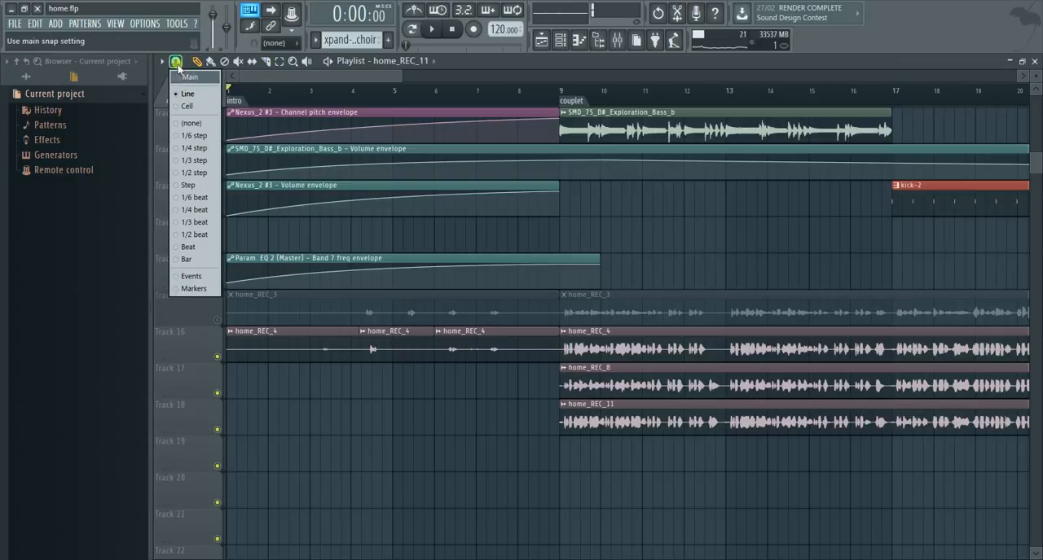
click(174, 62)
click(174, 62)
click(174, 62)
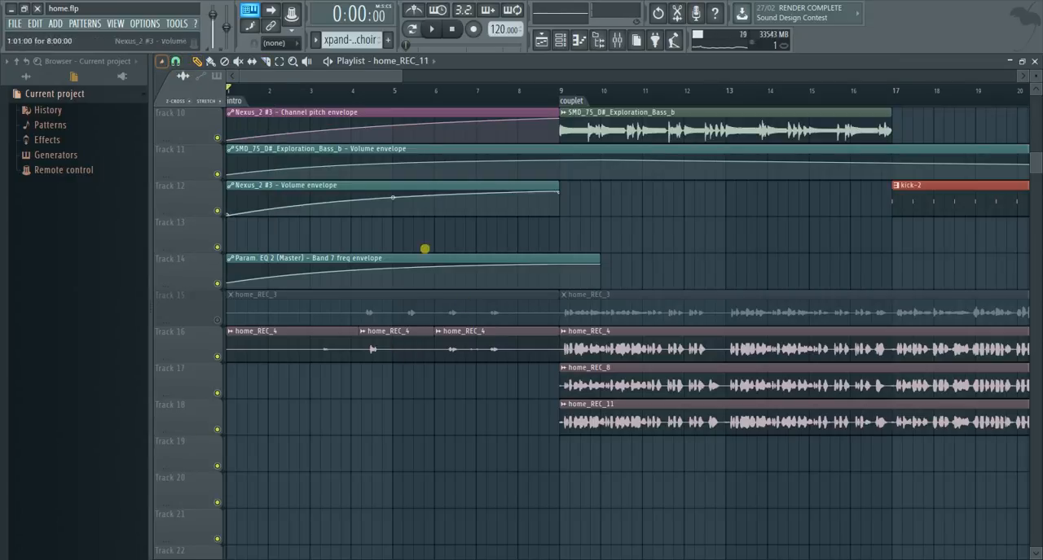
- Delete the two home_REC_4 pieces before bar 6 on Track 16
right_click(406, 348)
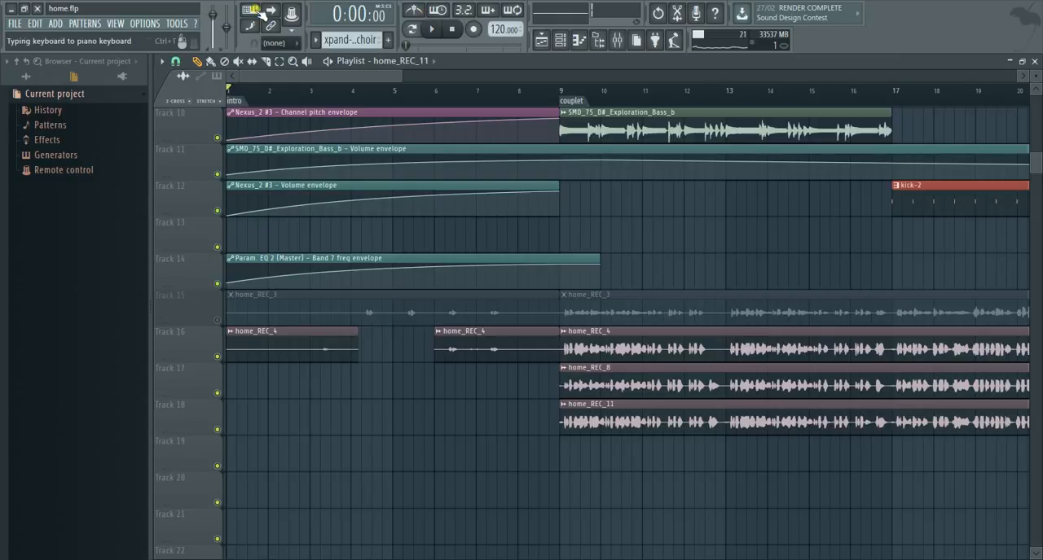
right_click(335, 348)
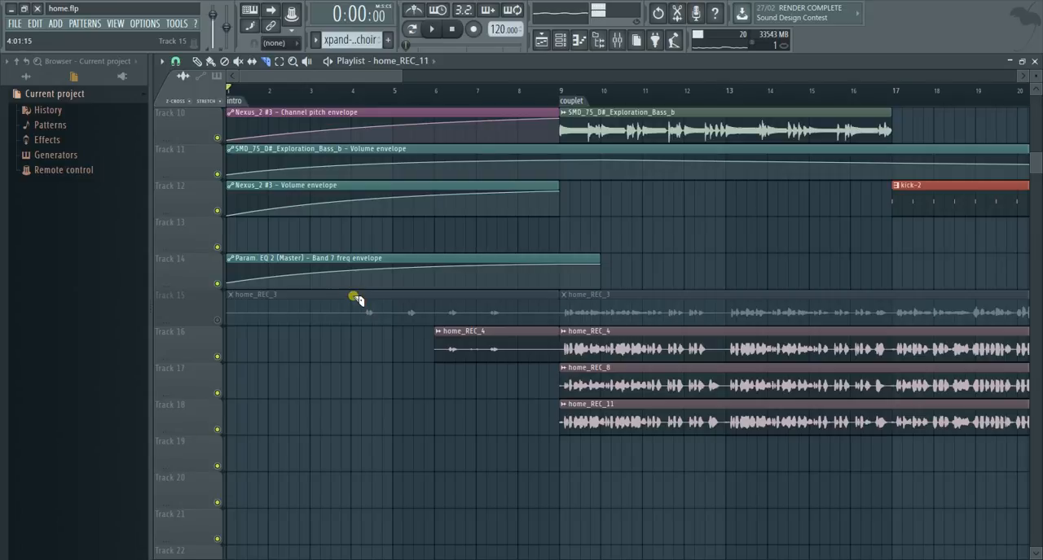
- Unmute Track 15, slice its intro home_REC_3 clip at bar 4, and delete the piece before the cut
click(350, 314)
click(217, 320)
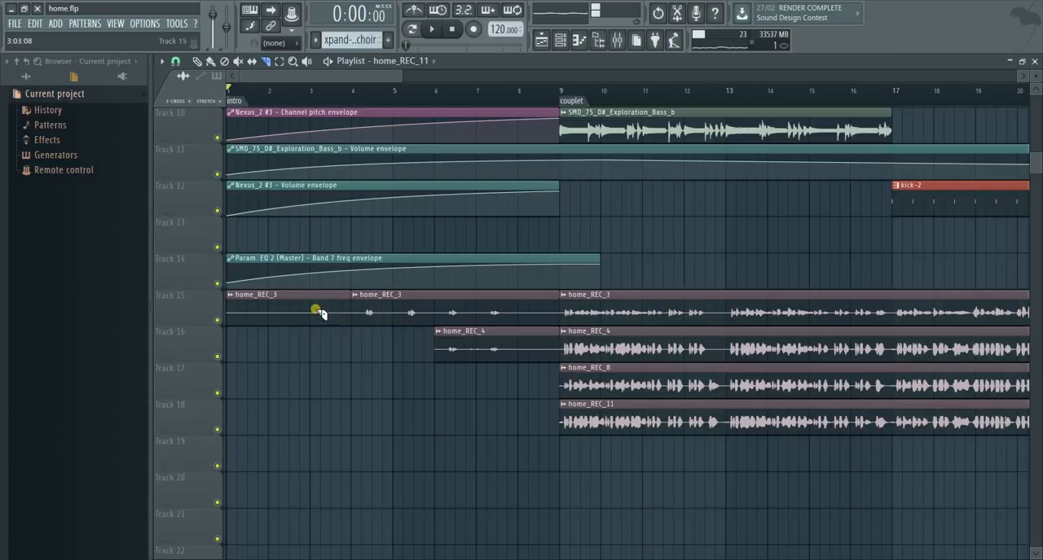
right_click(319, 314)
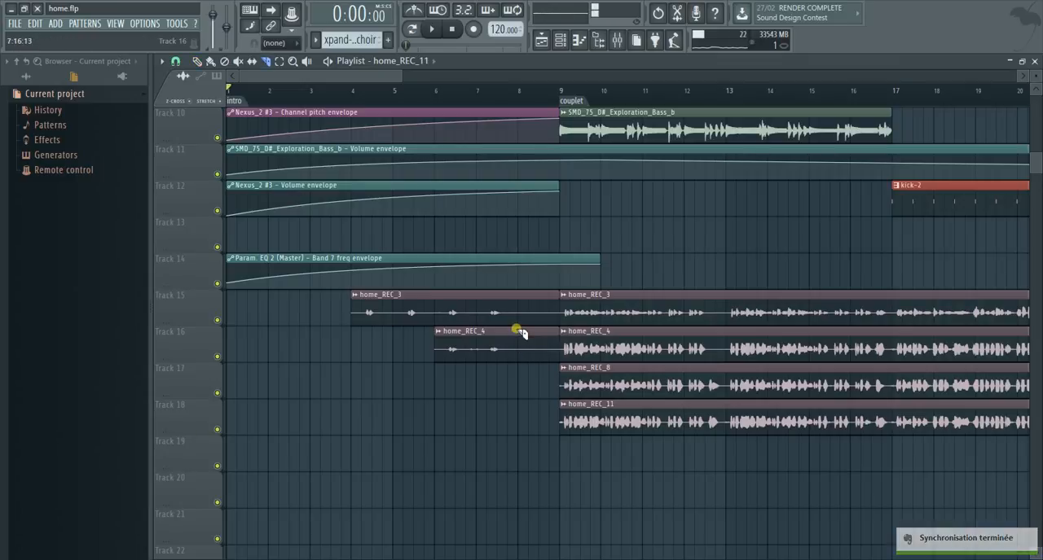
- Slice the intro home_REC_4 clip on Track 16 just before bar 8 and delete the piece leading up to the couplet
drag(509, 333, 515, 386)
key(p)
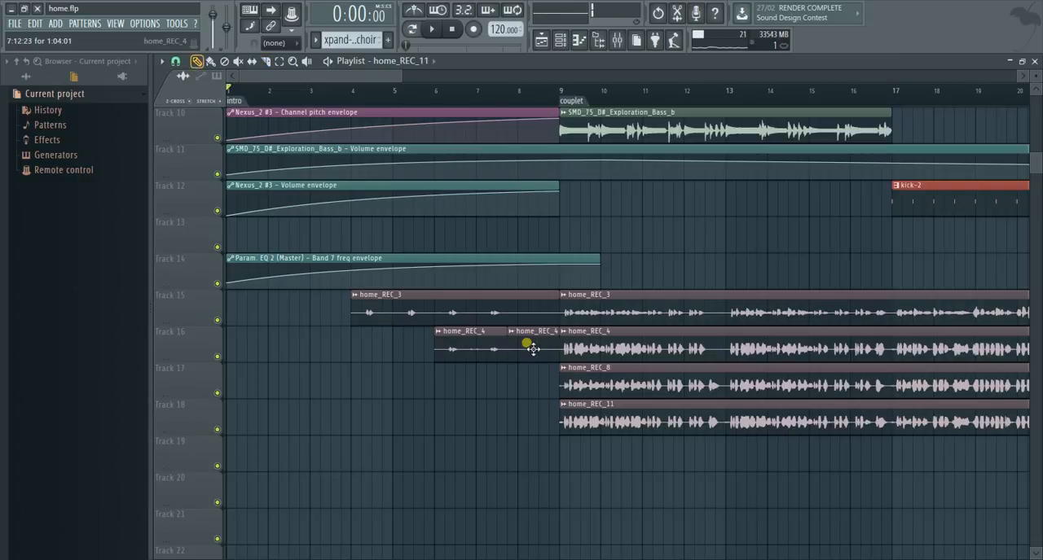
right_click(530, 347)
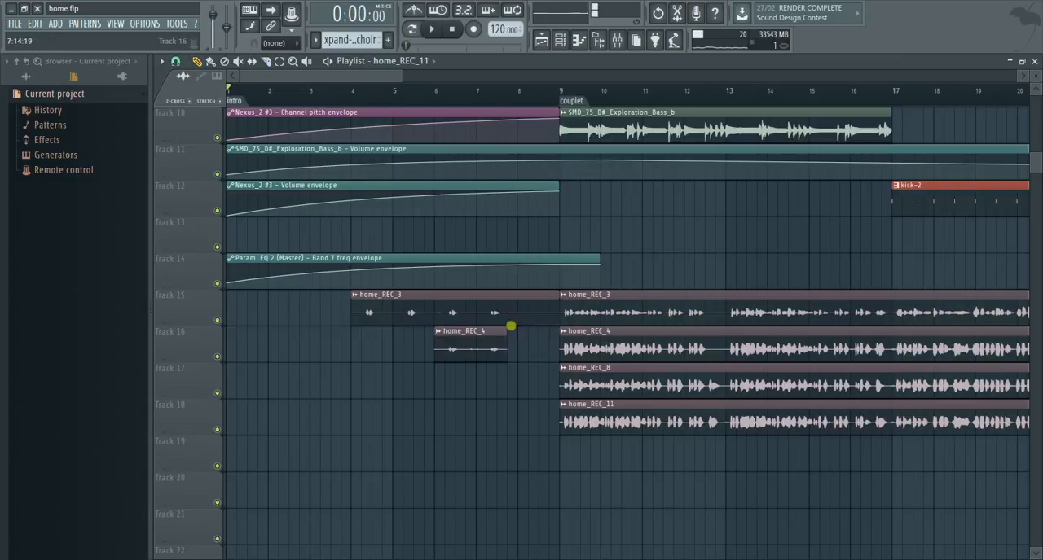
- Slice the intro home_REC_3 clip on Track 15 just before bar 8 and delete the piece leading up to bar 9
click(267, 63)
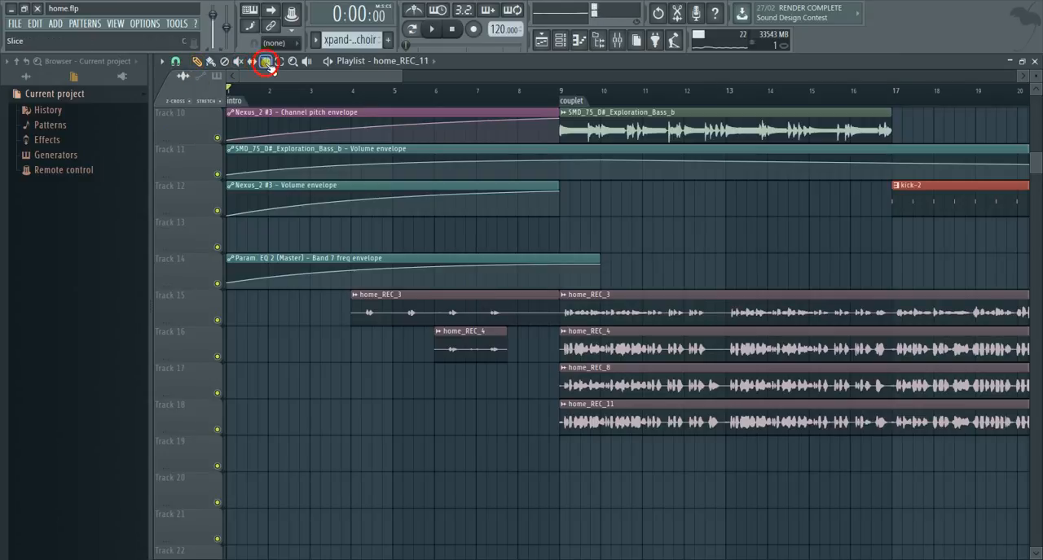
click(454, 30)
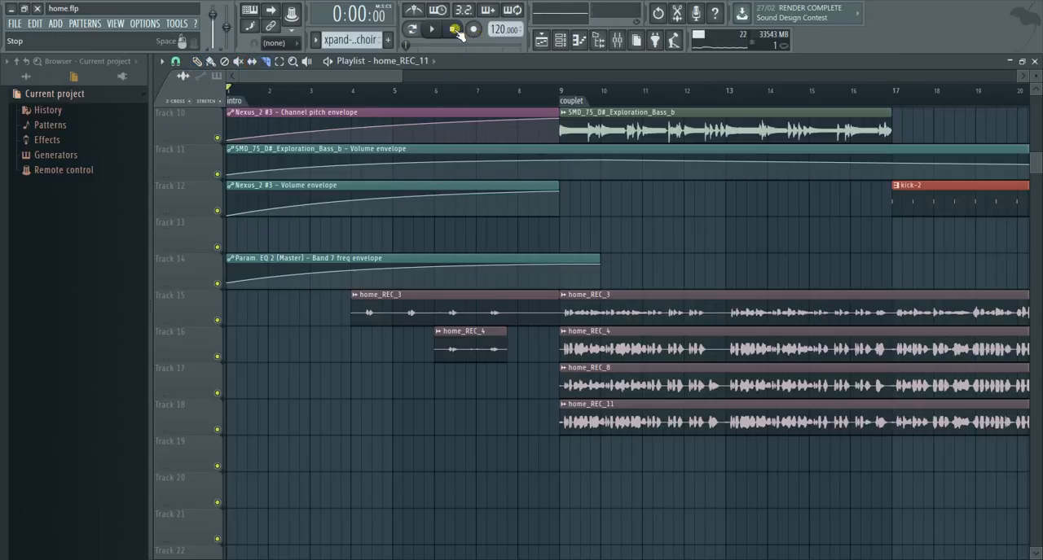
click(618, 40)
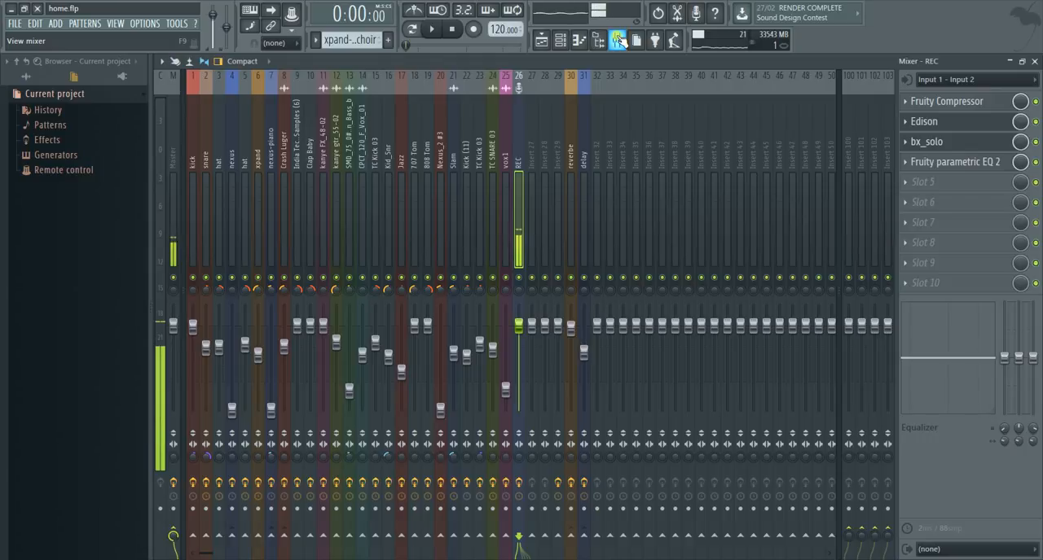
click(541, 40)
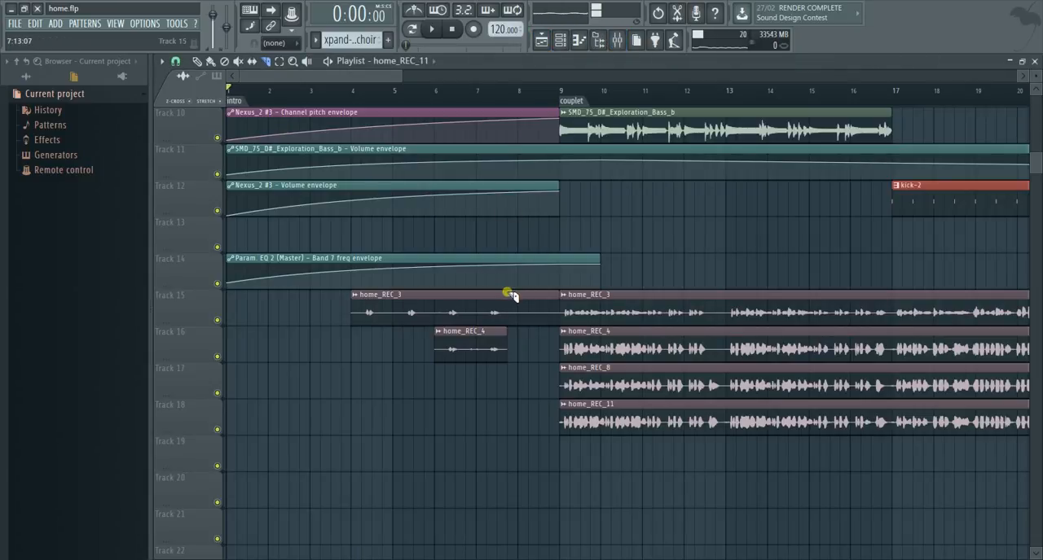
drag(510, 337, 513, 336)
right_click(526, 315)
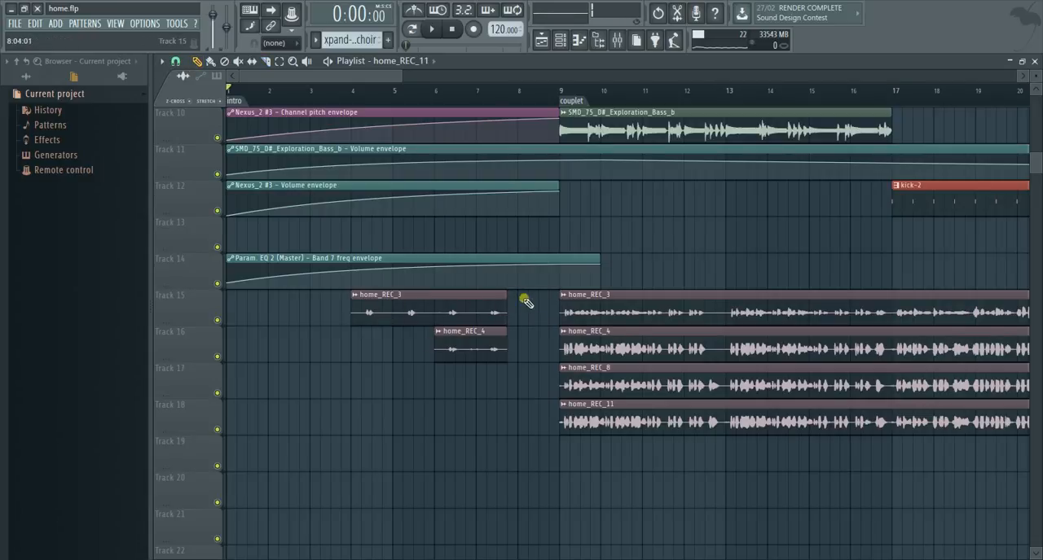
- Play the intro while trimming the short silent start off the home_REC_3 clip on Track 15 shortly after bar 4, and stop playback
key(space)
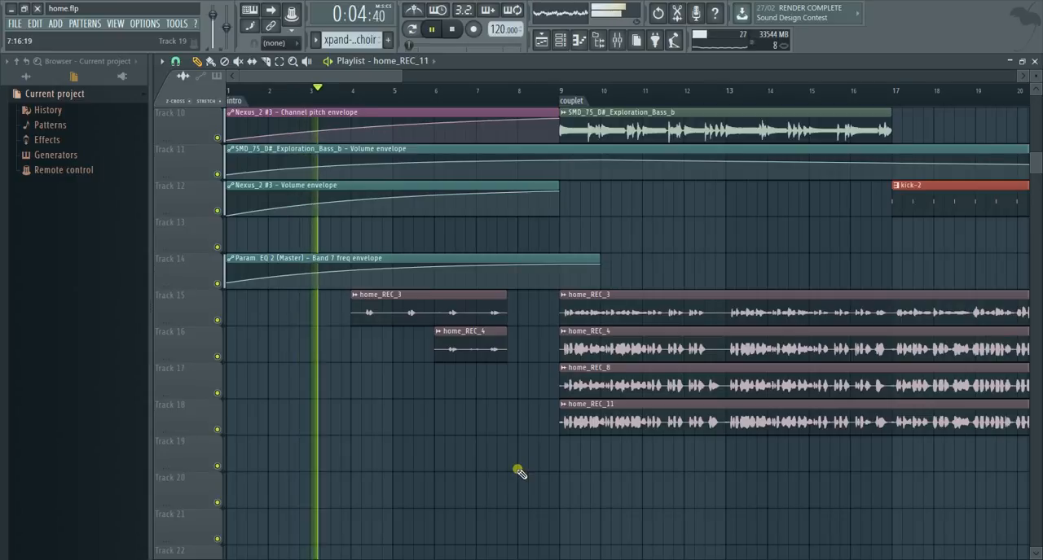
key(c)
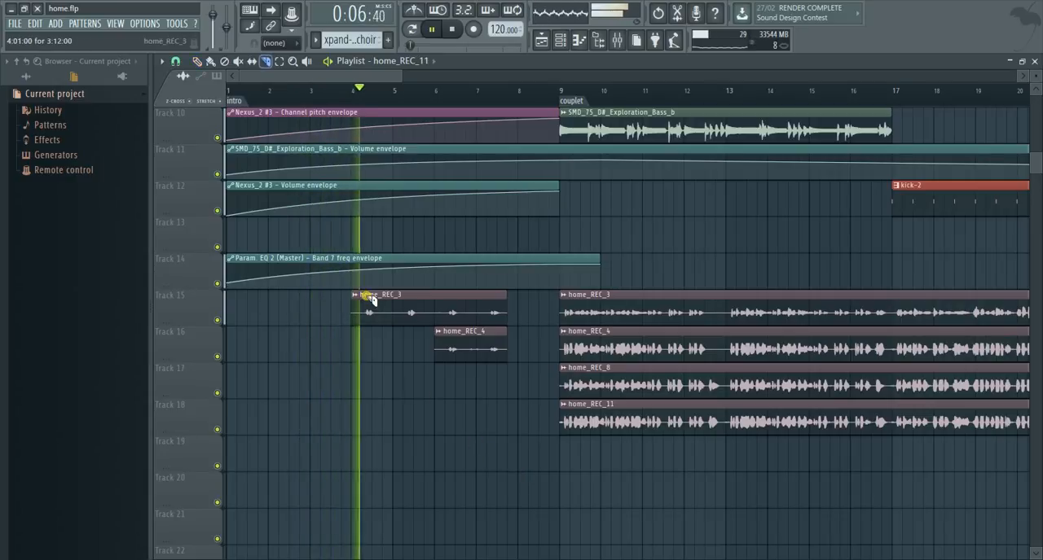
mouse_move(361, 291)
mouse_down()
mouse_move(361, 343)
mouse_move(363, 319)
mouse_up()
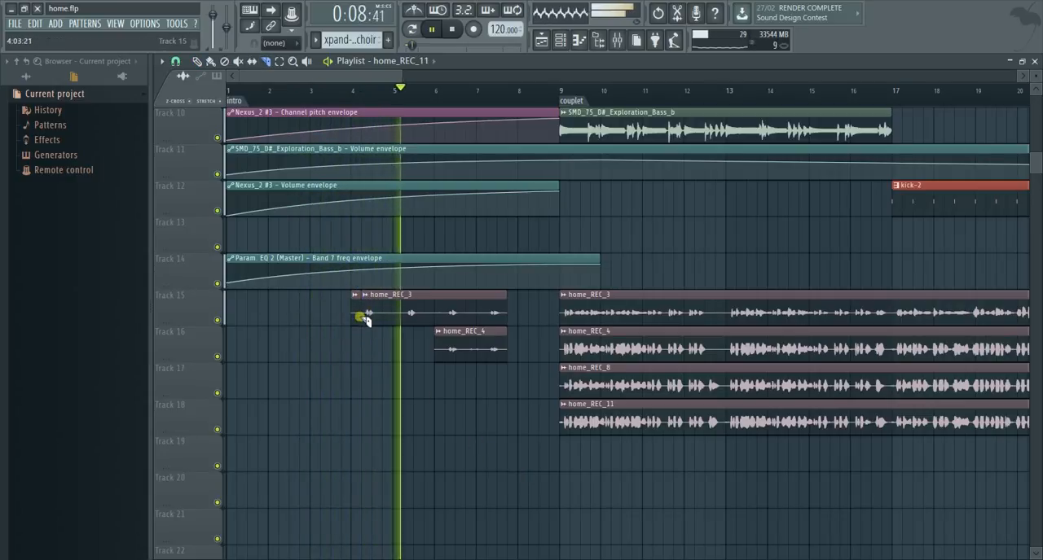
key(p)
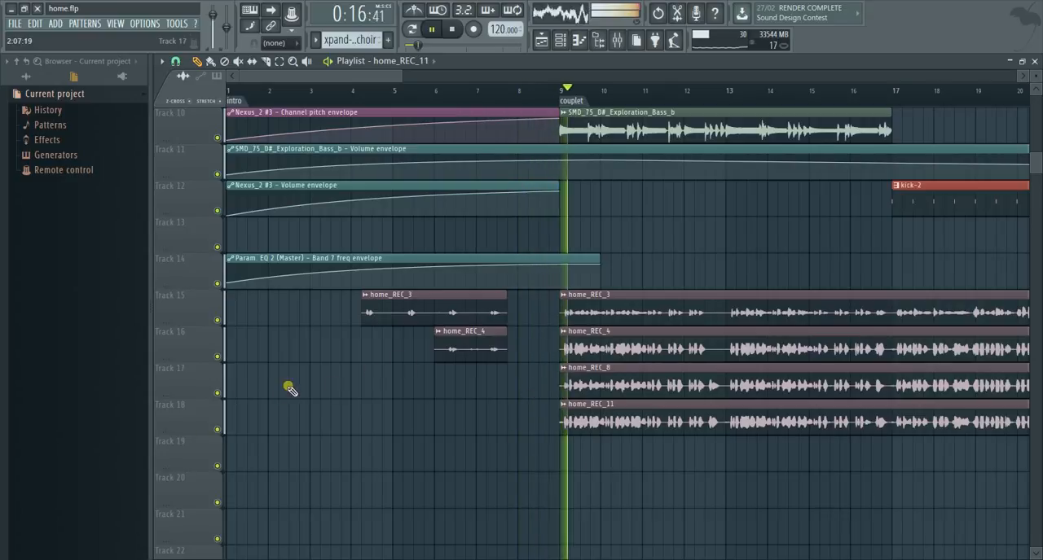
key(space)
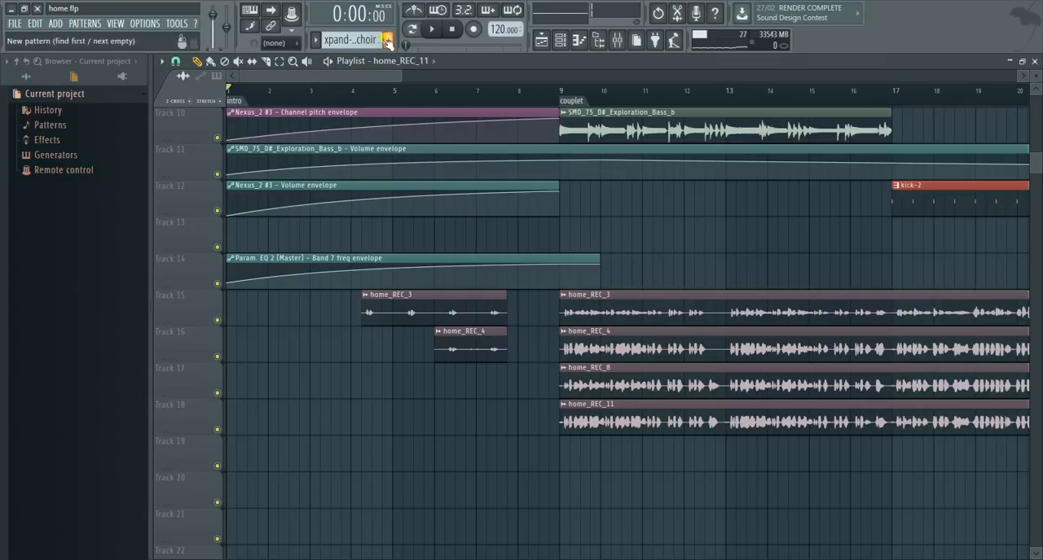
- Move the long home_REC_3 clip that starts at the couplet from Track 15 down to Track 20 and mute that track
drag(408, 78, 997, 122)
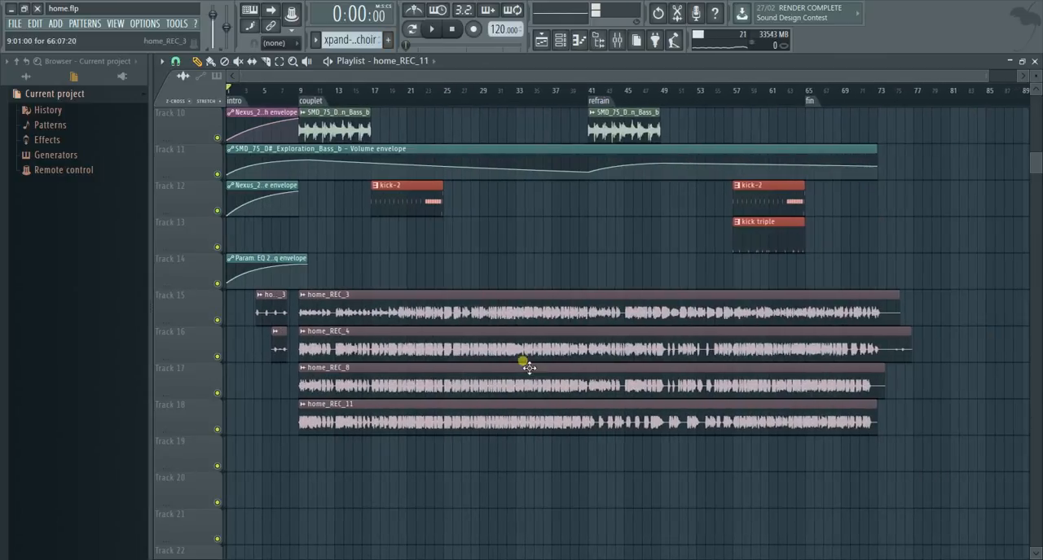
click(371, 316)
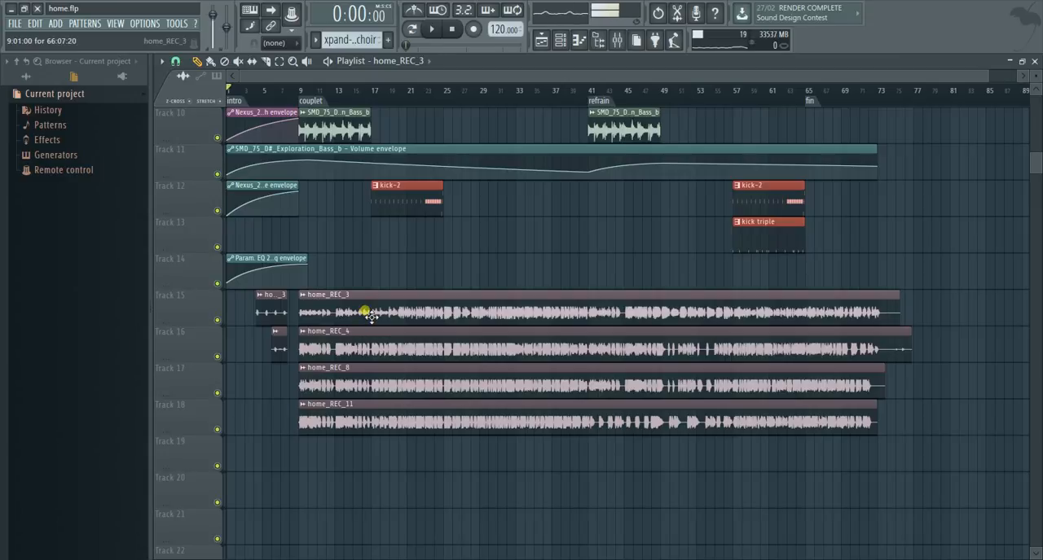
drag(373, 332, 371, 508)
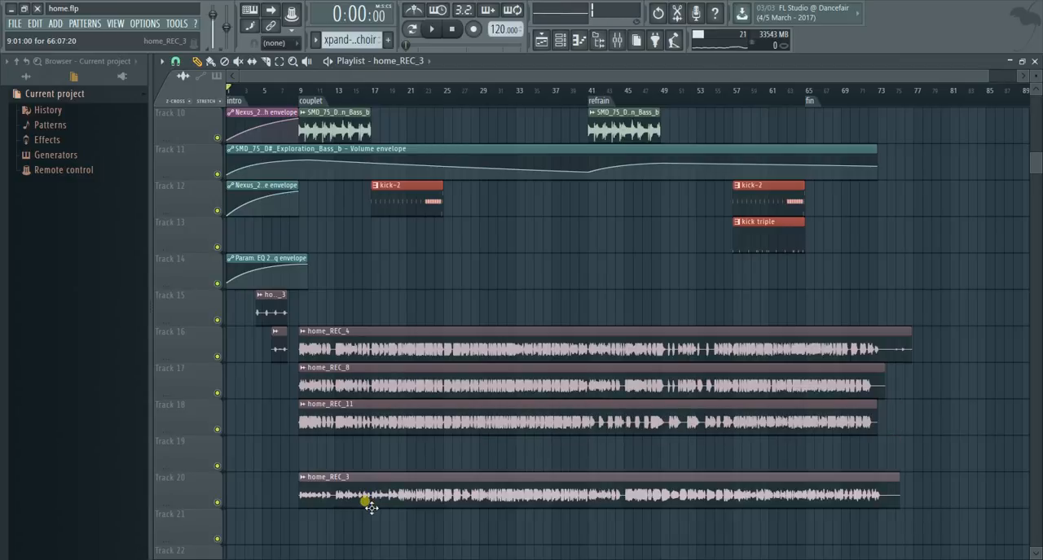
click(218, 502)
- Try the long home_REC_4 clip on Track 19 and on Track 15, and return it to Track 16
click(372, 344)
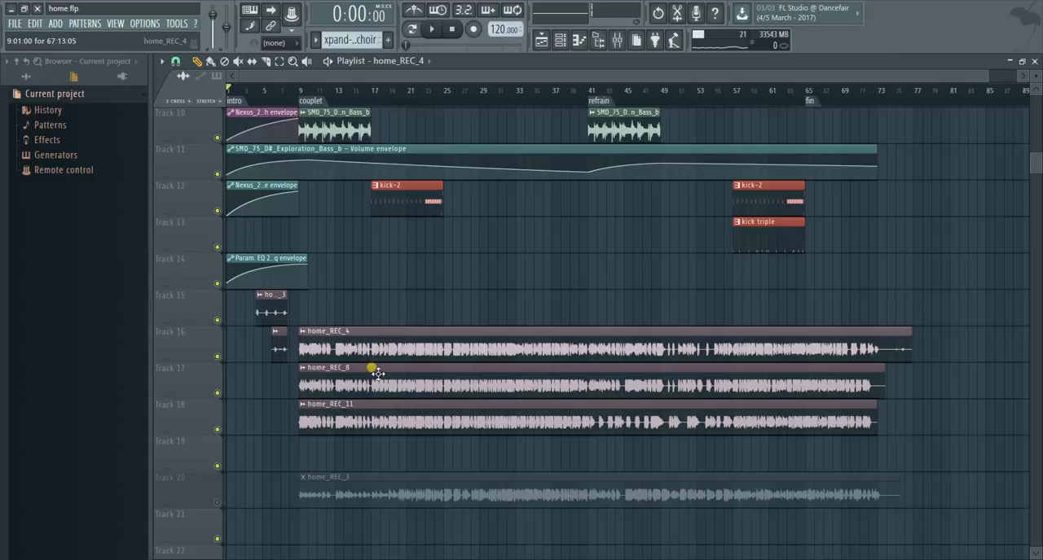
drag(377, 373, 365, 446)
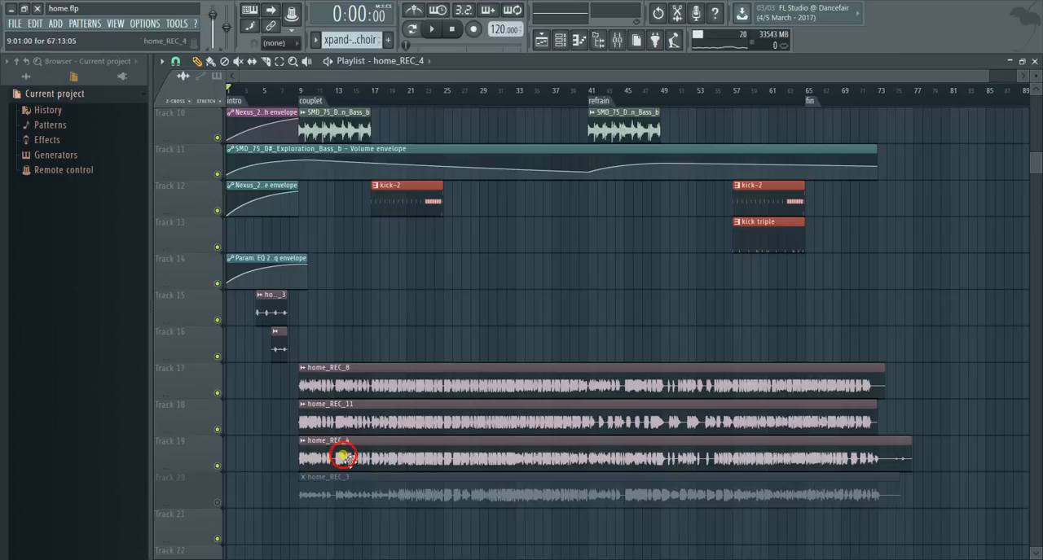
drag(343, 457, 350, 303)
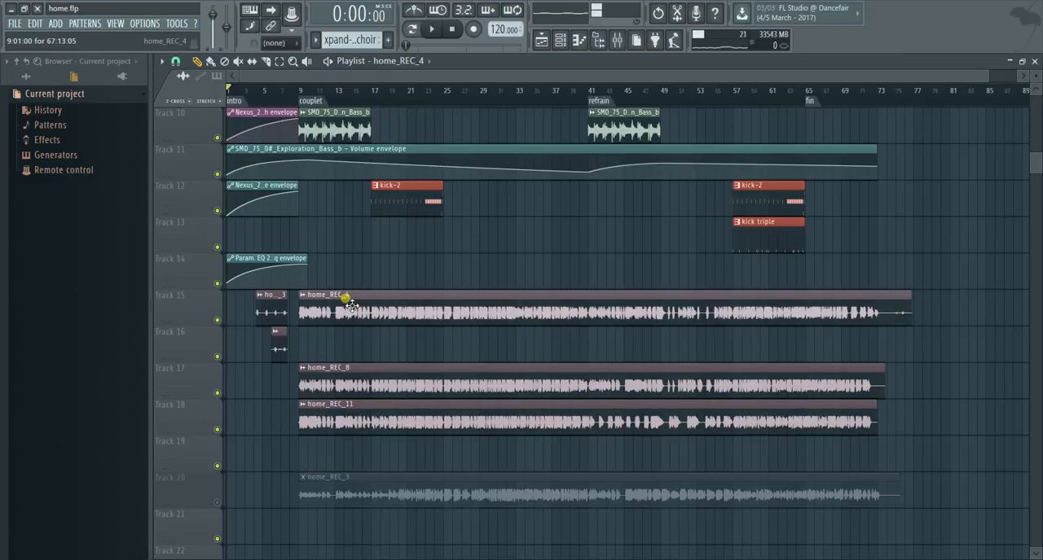
drag(350, 303, 349, 342)
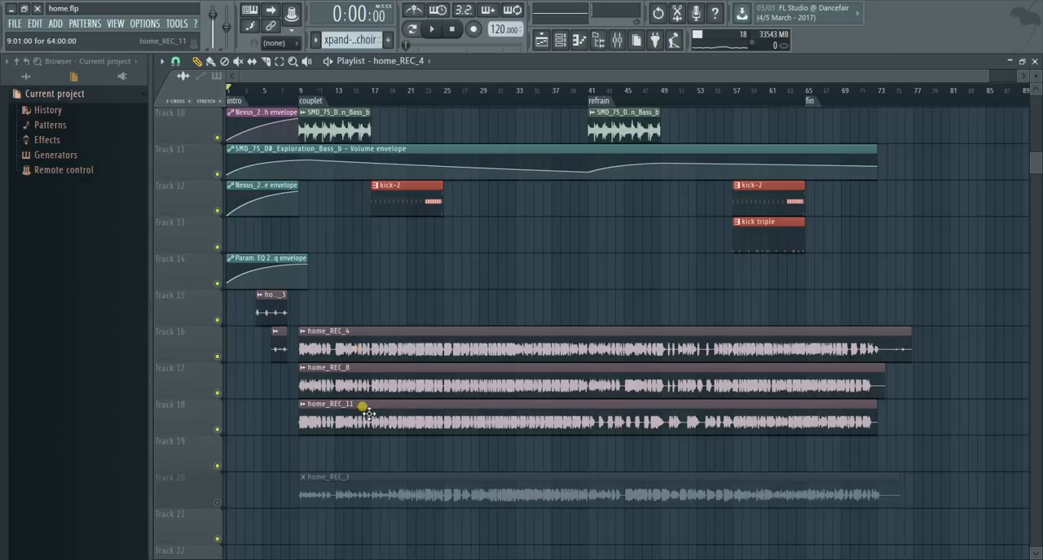
- Move the long home_REC_8 clip up to Track 15 and the home_REC_11 clip down to Track 19
drag(366, 391, 370, 305)
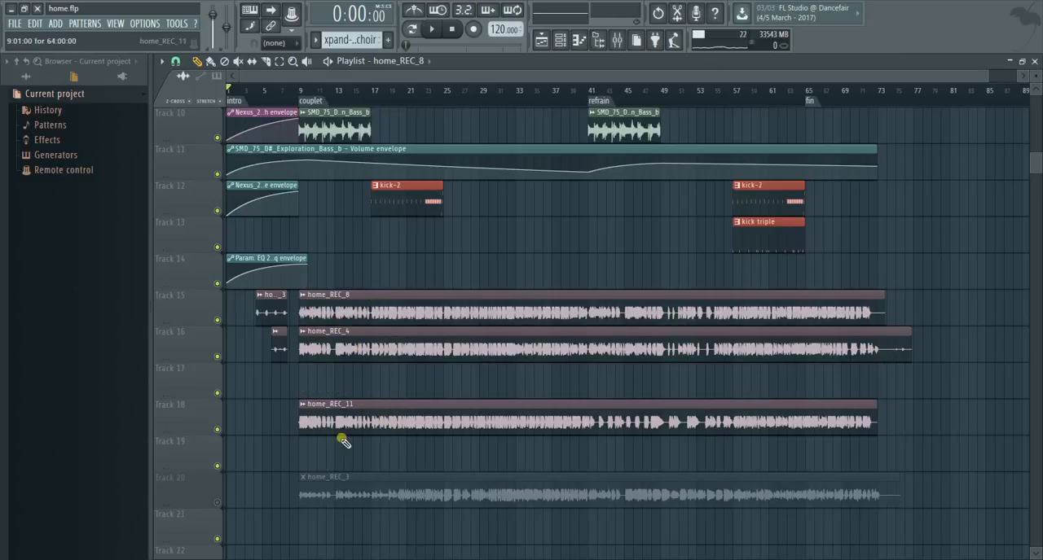
drag(349, 416, 342, 460)
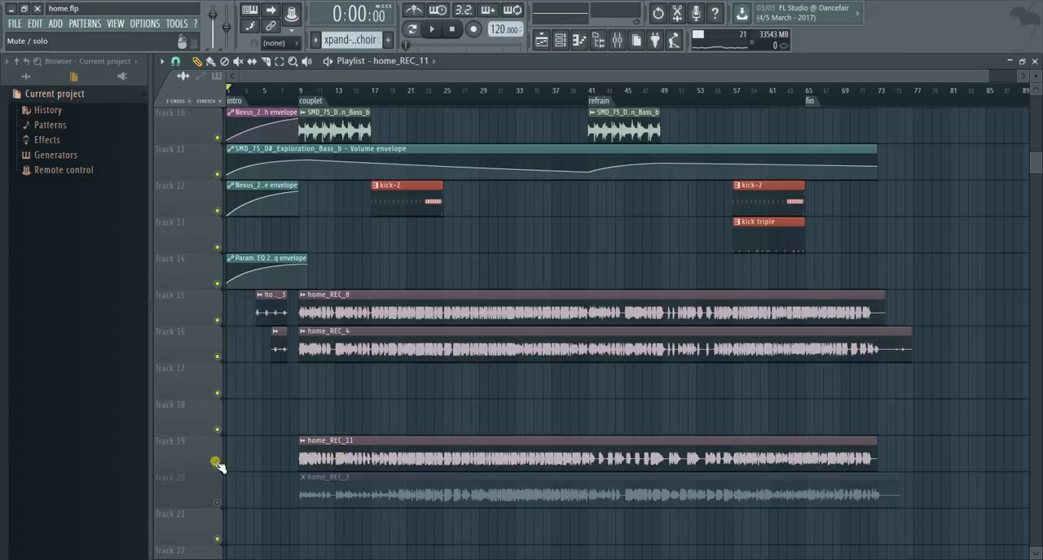
click(422, 358)
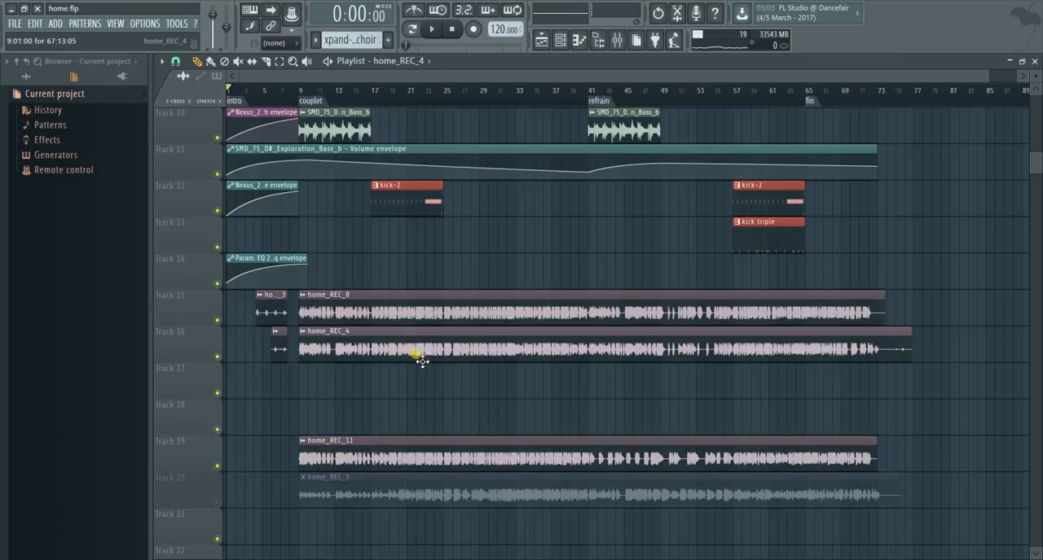
- Move the home_REC_11 clip up to Track 17 and the long home_REC_4 clip to Track 18, and mute Track 18
drag(423, 389, 388, 377)
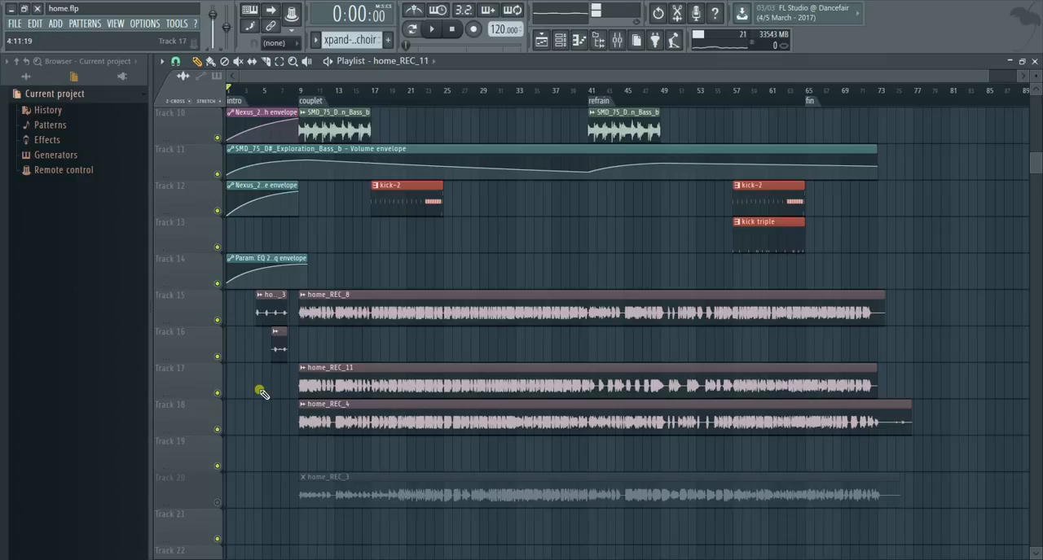
click(217, 429)
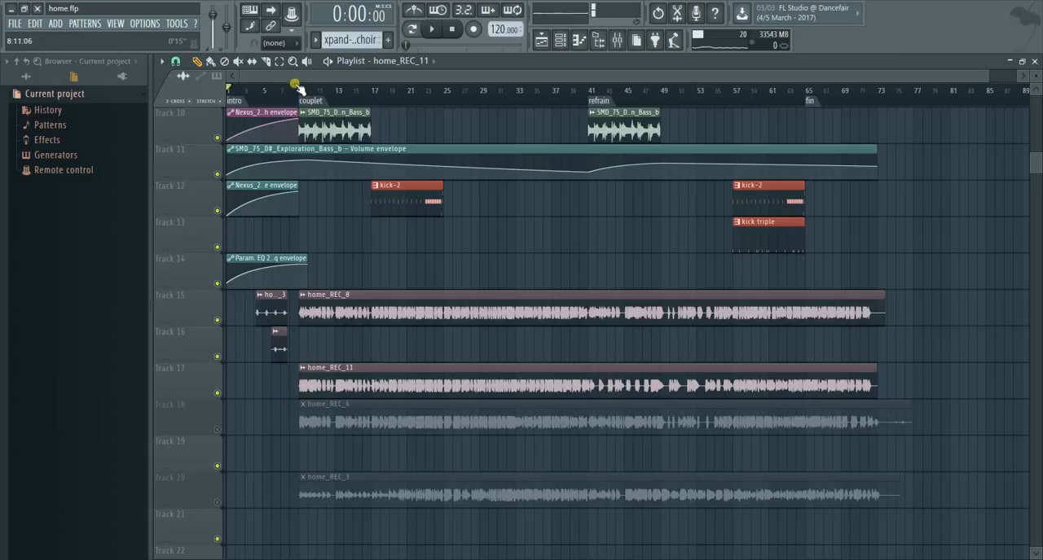
- With the couplet's time range selected up to bar 25, move the home_REC_4 clip down to Track 19 and mute Tracks 17 and 19
drag(296, 77, 448, 105)
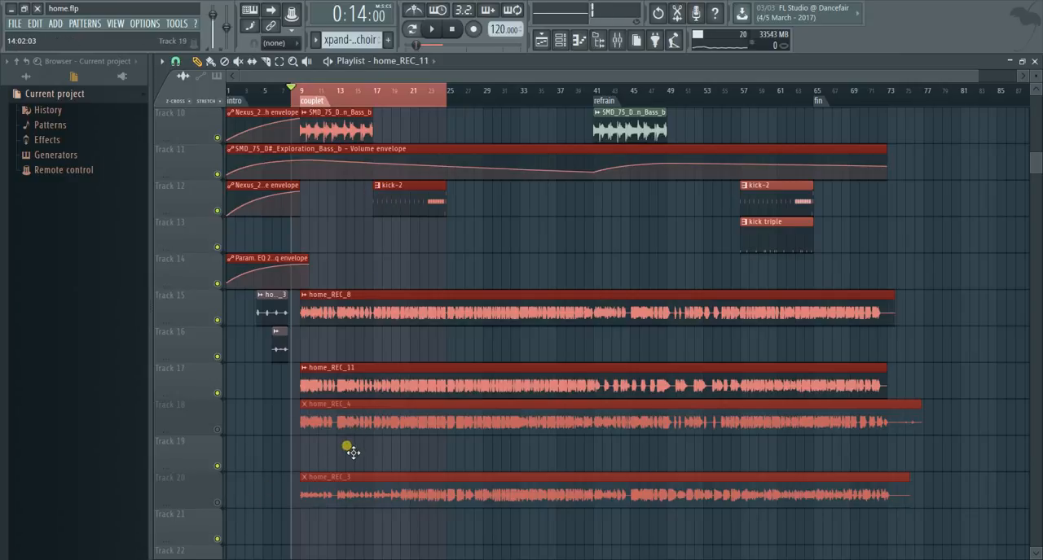
click(283, 458)
drag(332, 423, 340, 472)
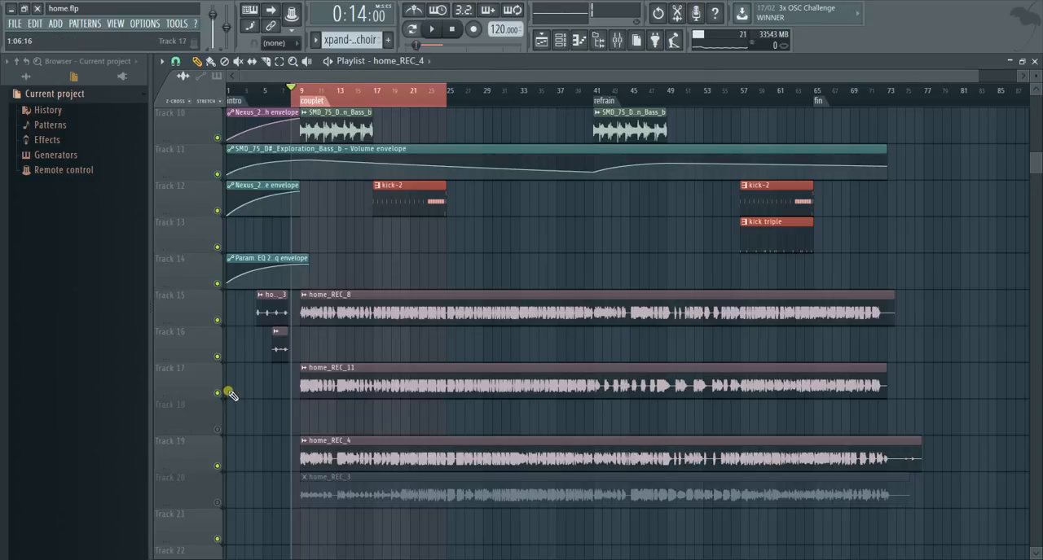
click(219, 393)
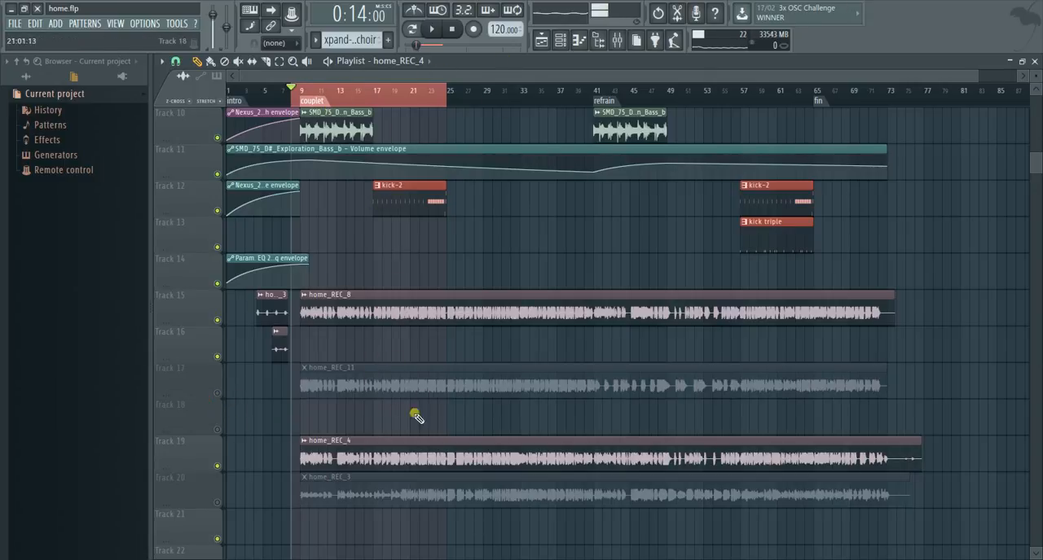
click(218, 466)
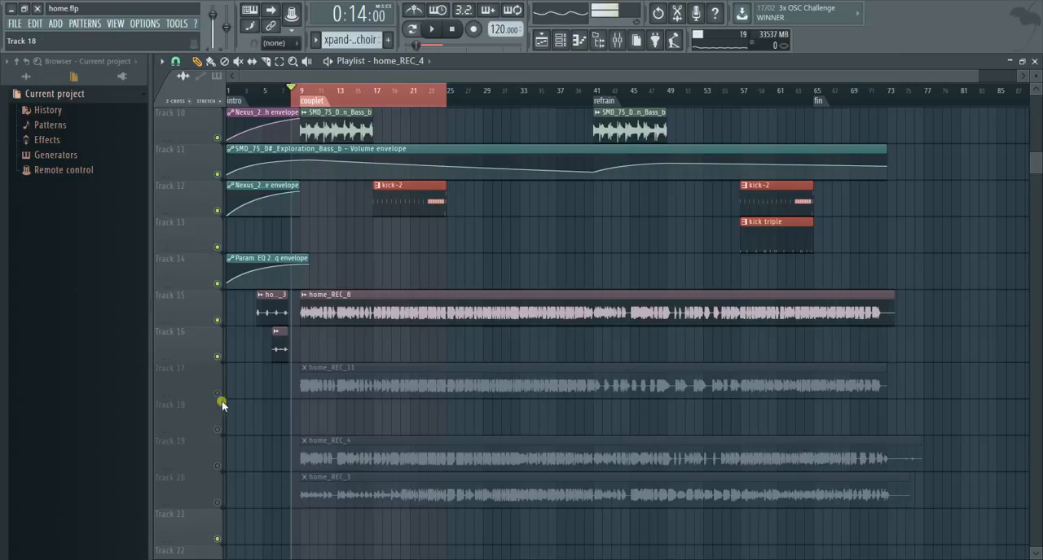
- Play the couplet while slicing the home_REC_8 and home_REC_11 clips at the refrain marker on bar 41, and stop playback
key(space)
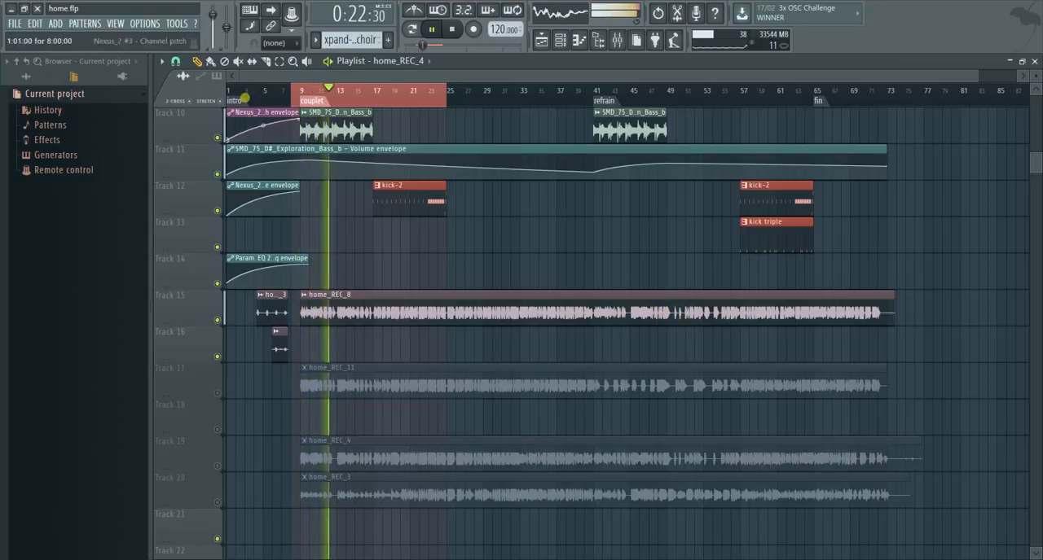
click(265, 61)
drag(977, 79, 694, 122)
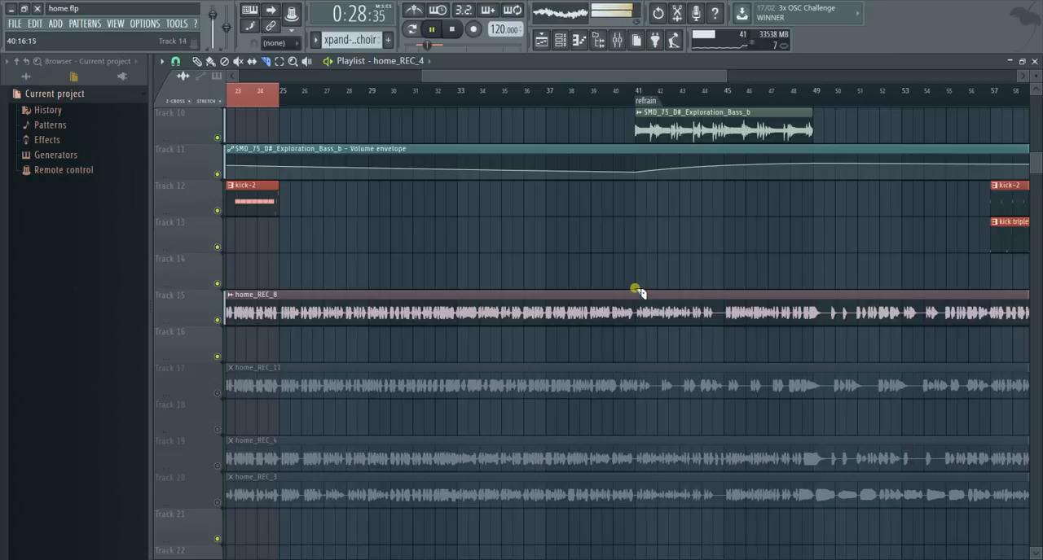
drag(635, 295, 640, 350)
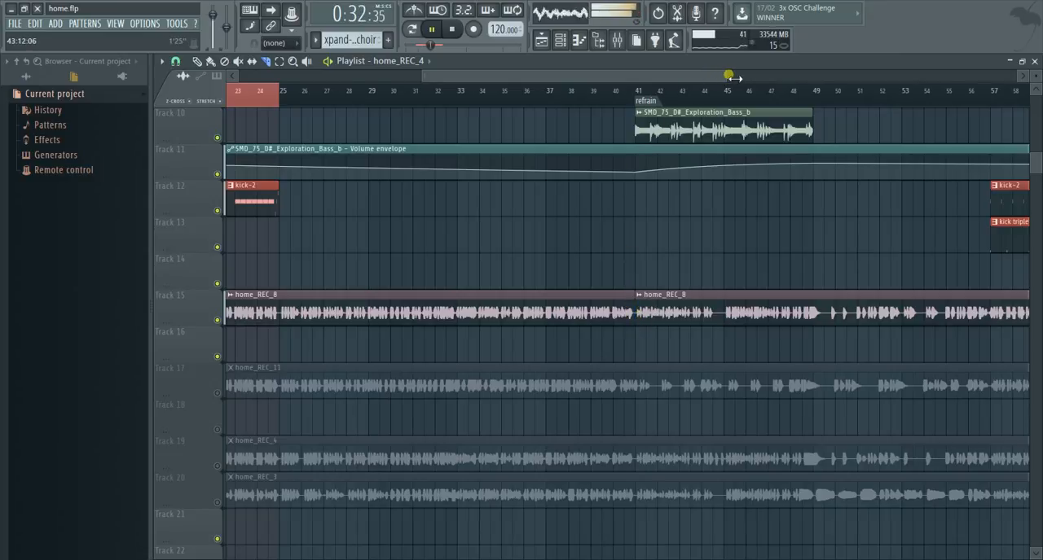
drag(727, 75, 942, 112)
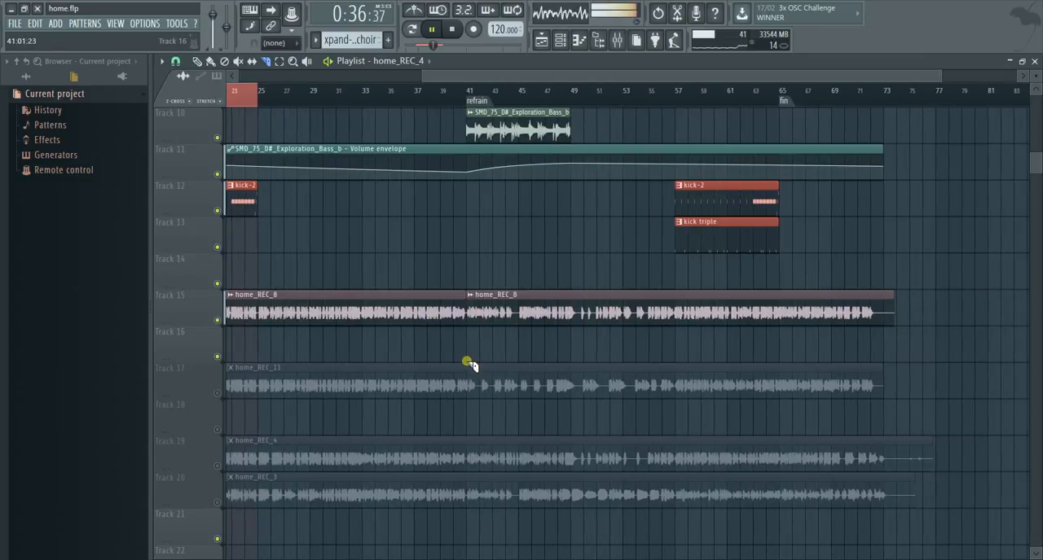
drag(468, 364, 471, 420)
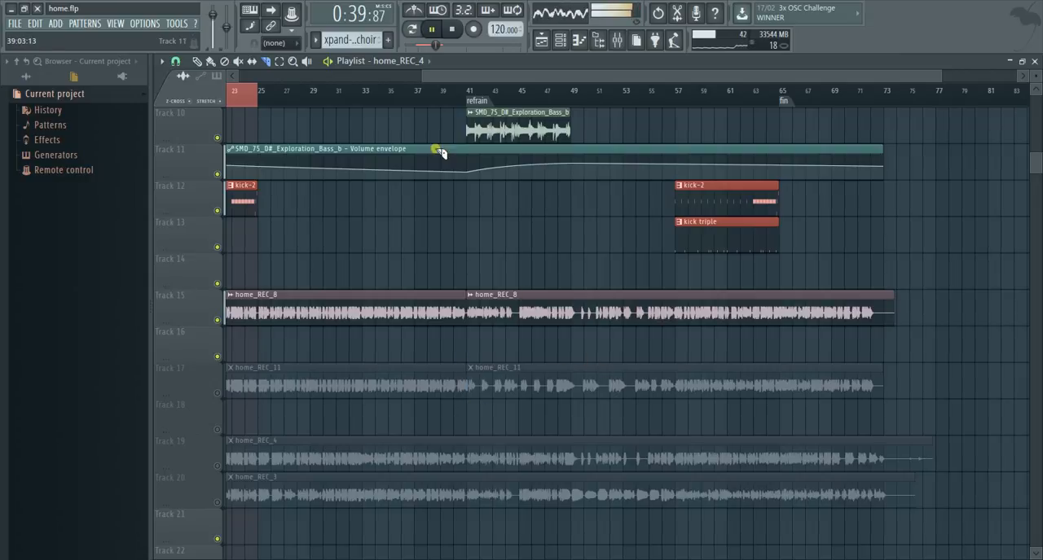
key(space)
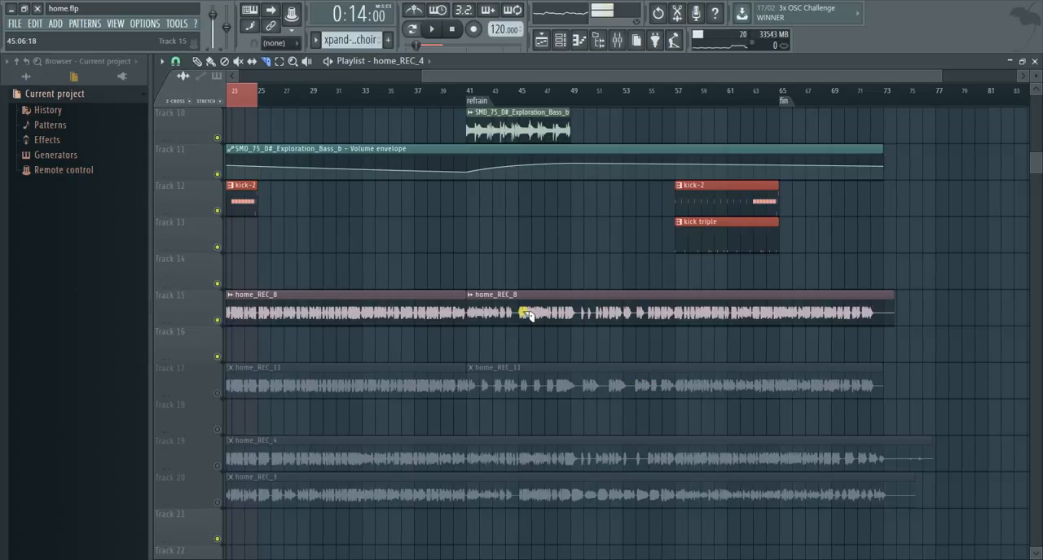
- Move the refrain part of home_REC_8 from Track 15 down to Track 18 and the refrain part of home_REC_11 up to Track 16
key(p)
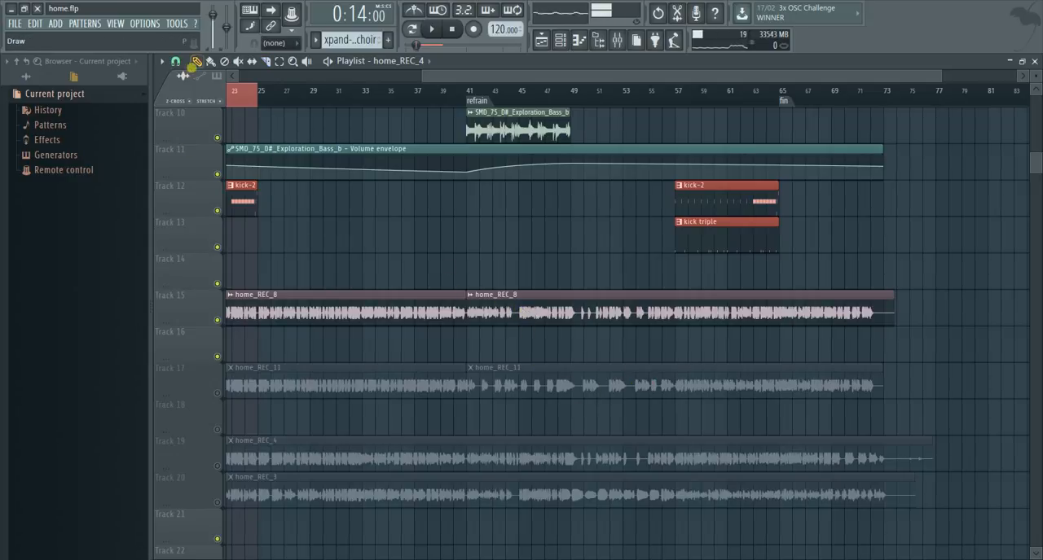
click(575, 316)
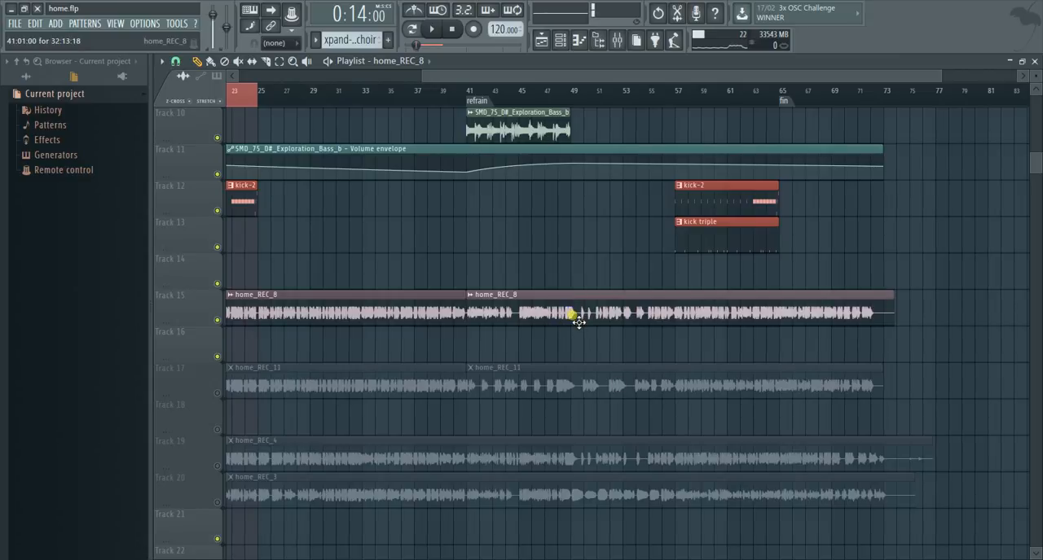
drag(579, 347, 578, 433)
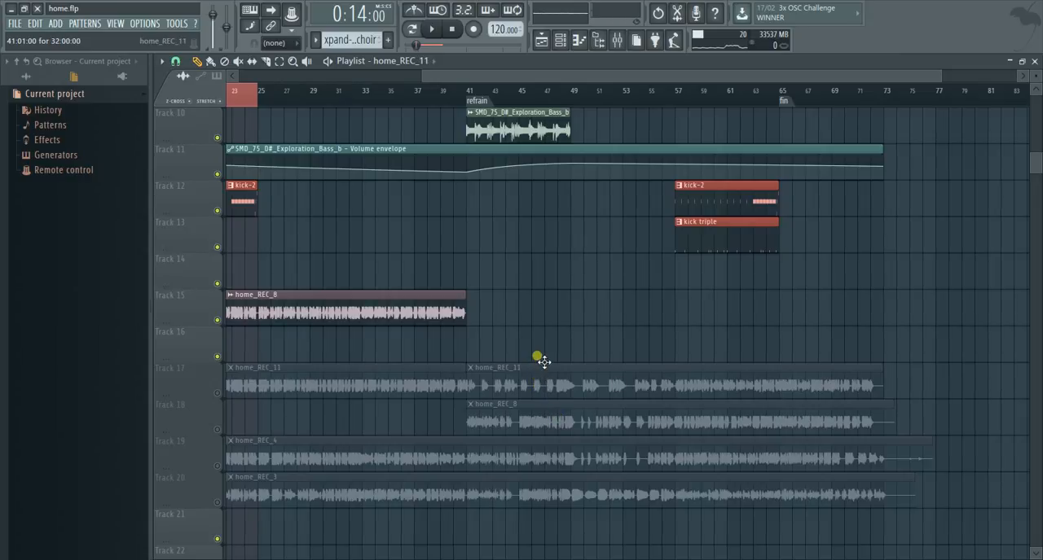
drag(544, 349, 545, 344)
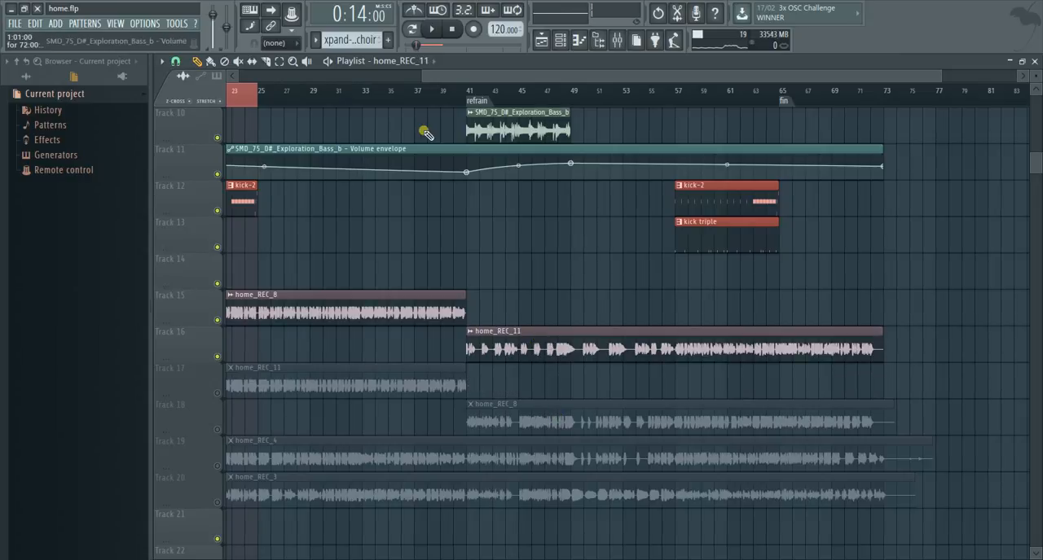
- Play the arrangement from bar 4 into the couplet to check the intro and home_REC_8 vocals
drag(424, 77, 233, 77)
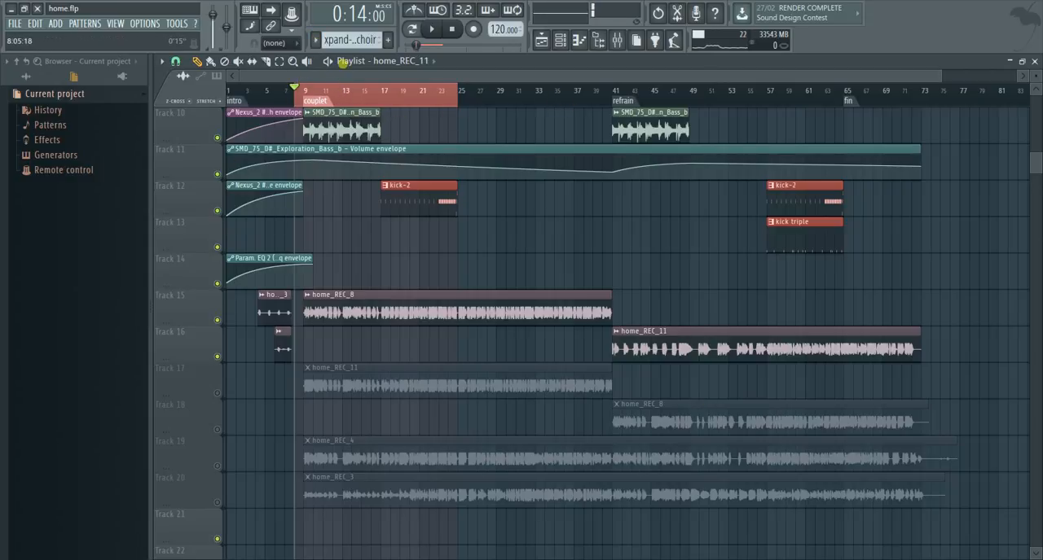
drag(294, 88, 255, 88)
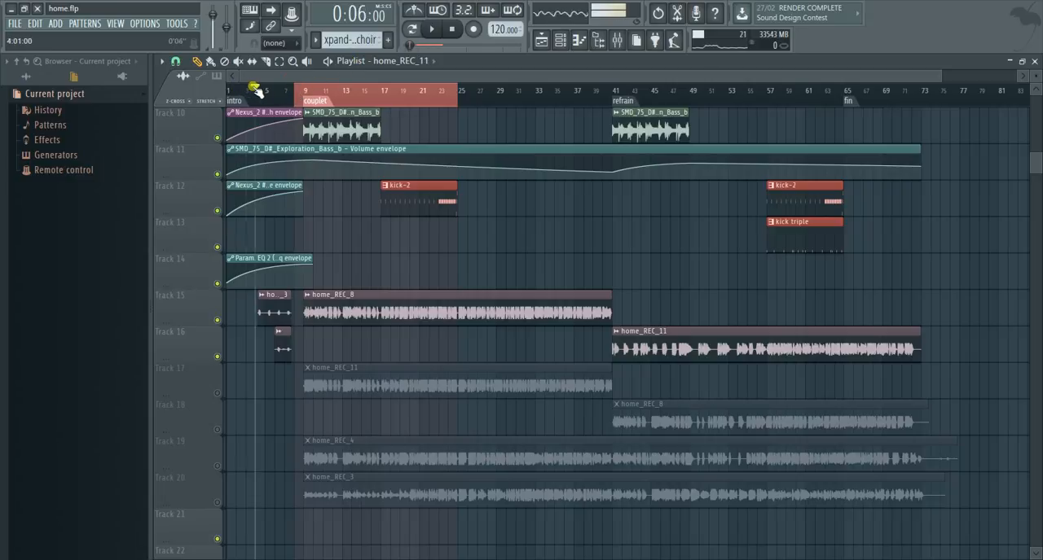
click(432, 30)
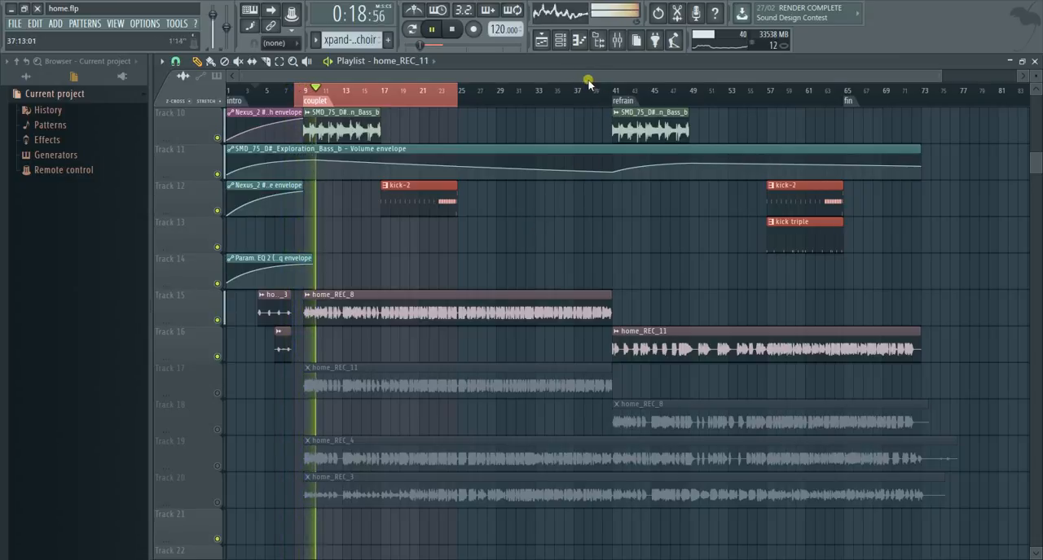
- Listen to the home_REC_11 vocal from the refrain at bar 41 and again from bar 57, and stop playback
drag(611, 90, 747, 92)
drag(295, 92, 616, 108)
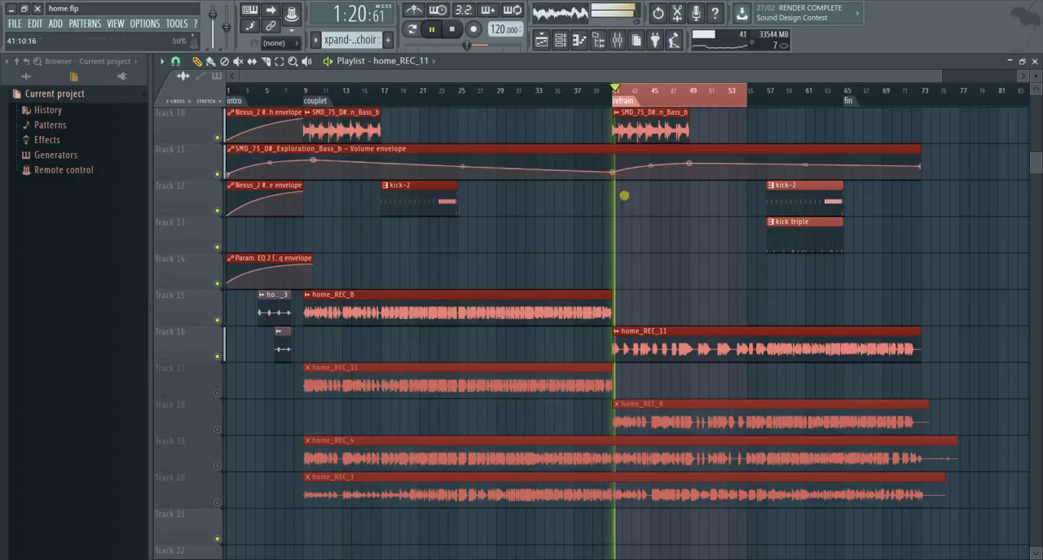
click(594, 139)
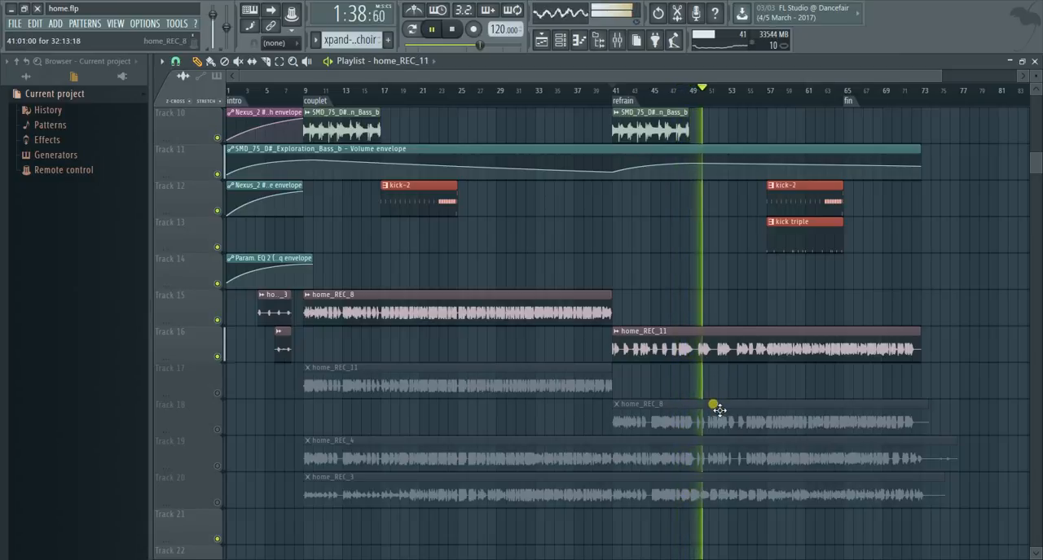
mouse_move(740, 163)
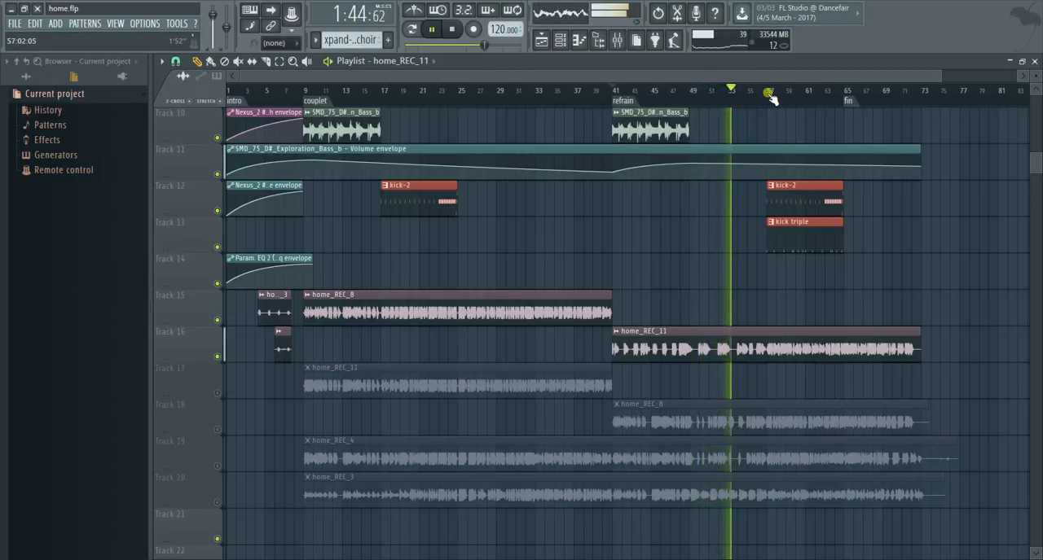
click(769, 94)
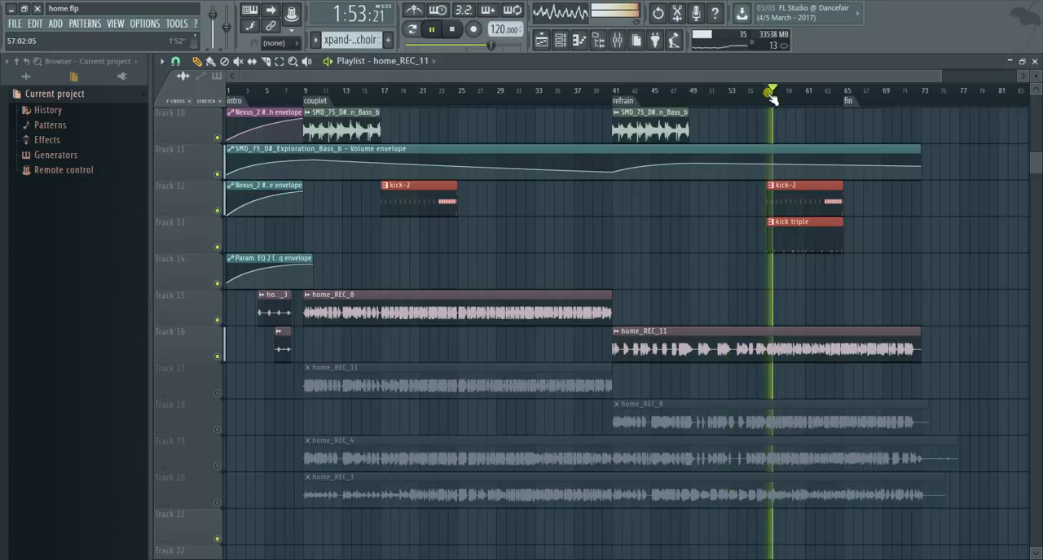
key(space)
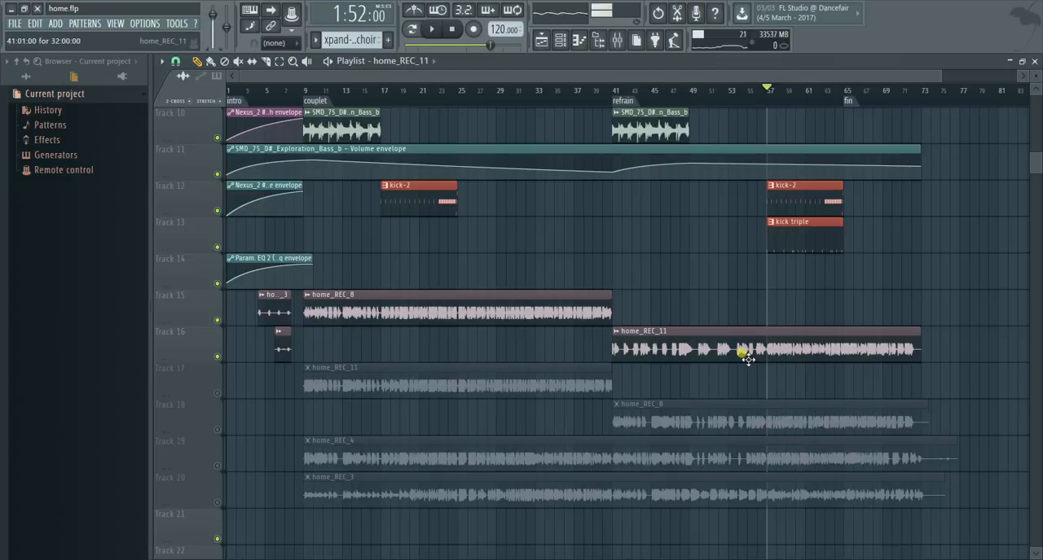
- Open the mixer and the channel rack, and inspect the sample settings of the Slam and Crash Luger audio channels
click(617, 39)
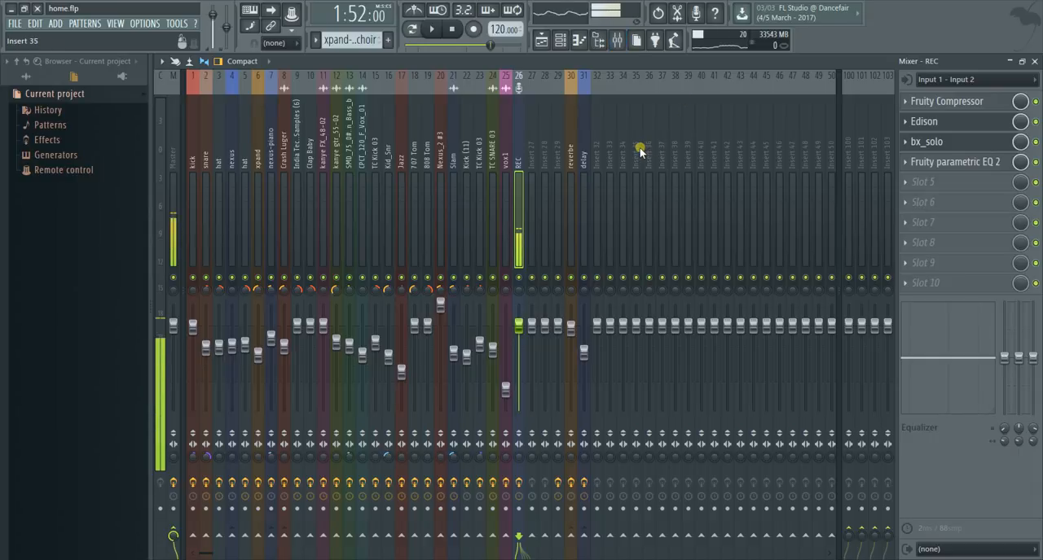
click(562, 42)
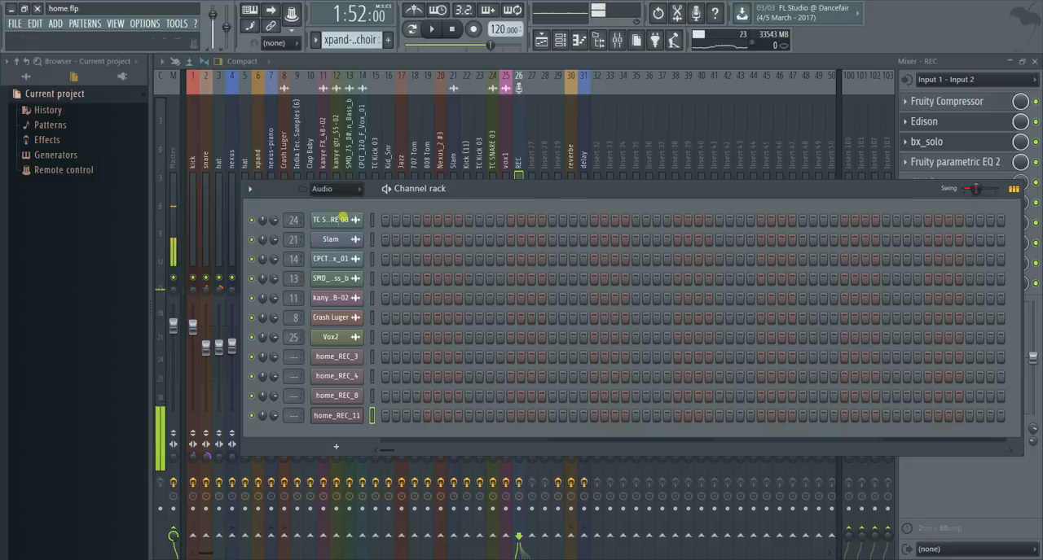
click(337, 239)
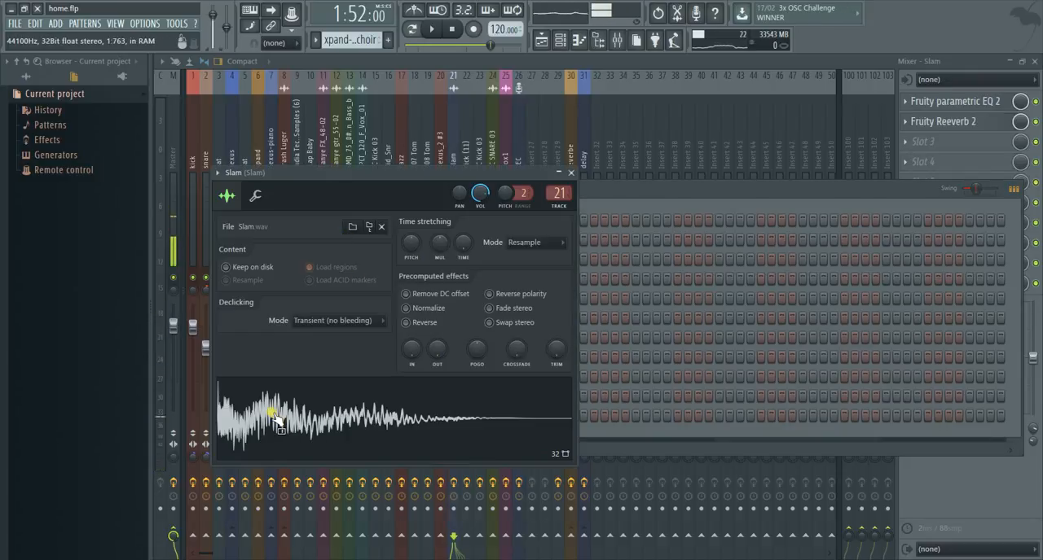
click(572, 173)
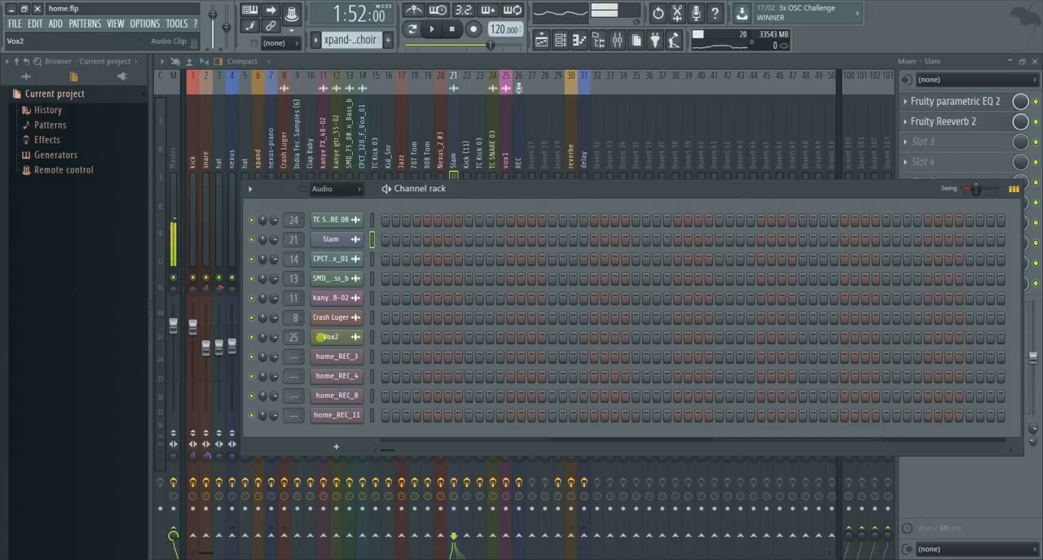
click(333, 318)
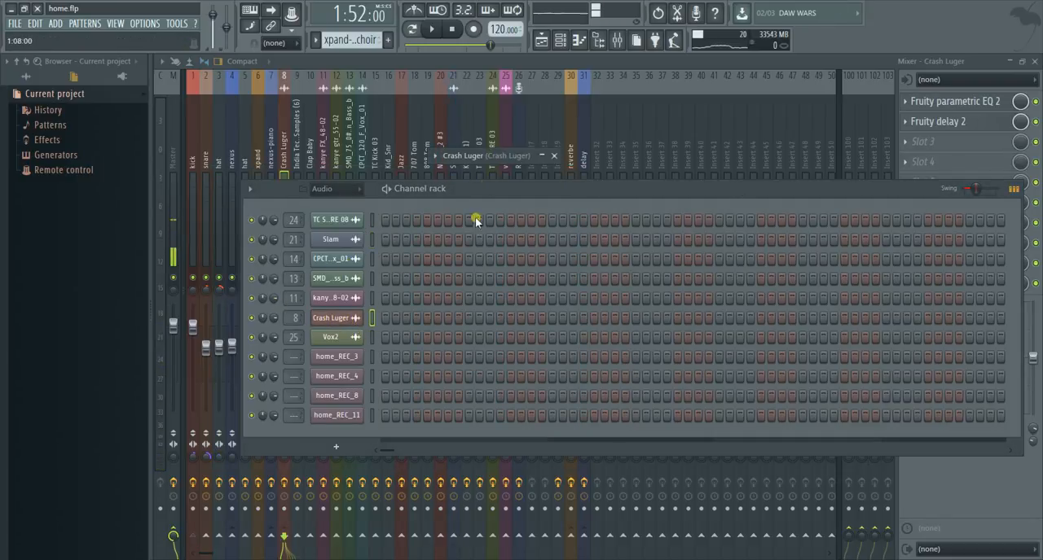
click(543, 157)
click(491, 405)
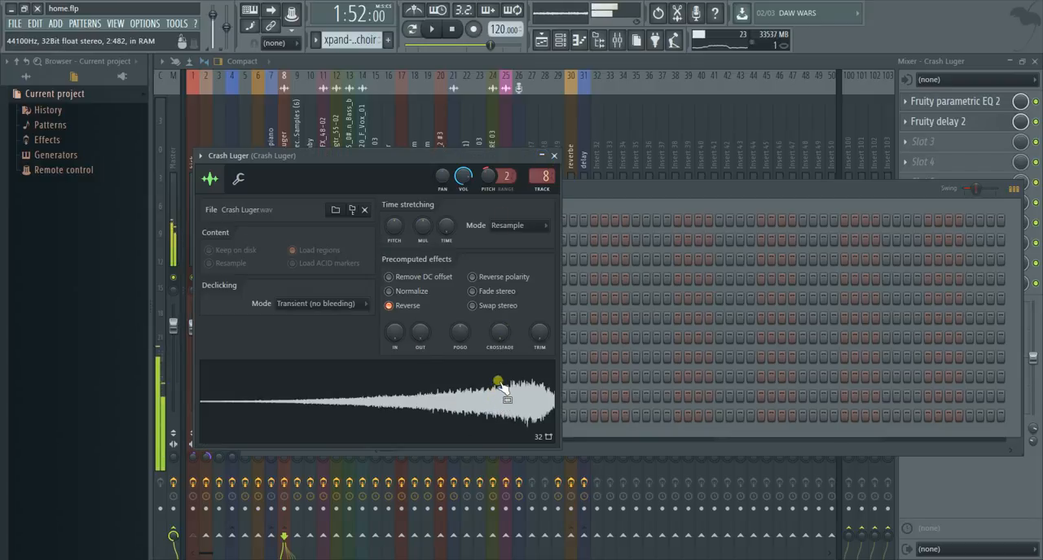
click(554, 156)
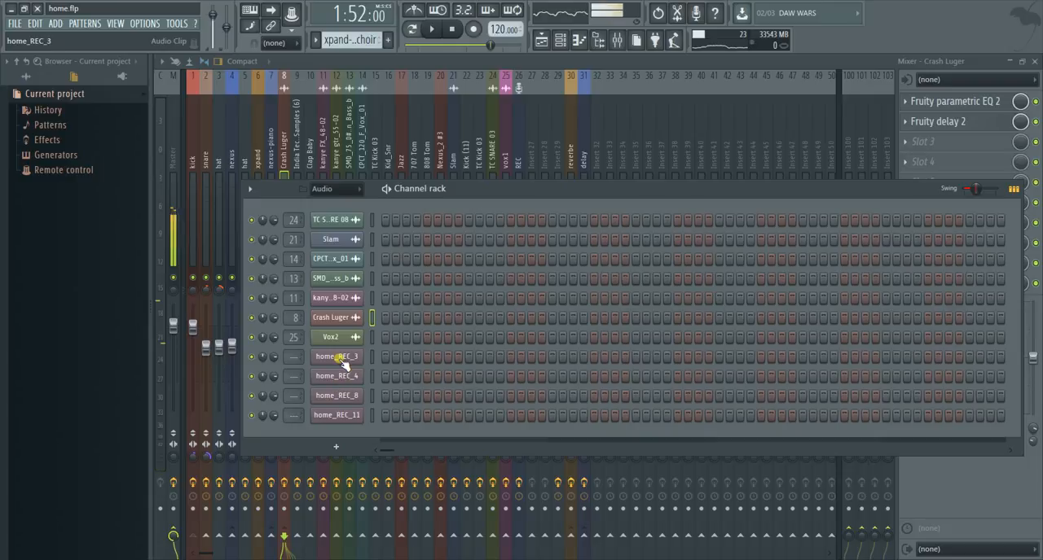
- Inspect the sample settings and mixer routing of the home_REC_3 audio channel
click(343, 363)
click(298, 211)
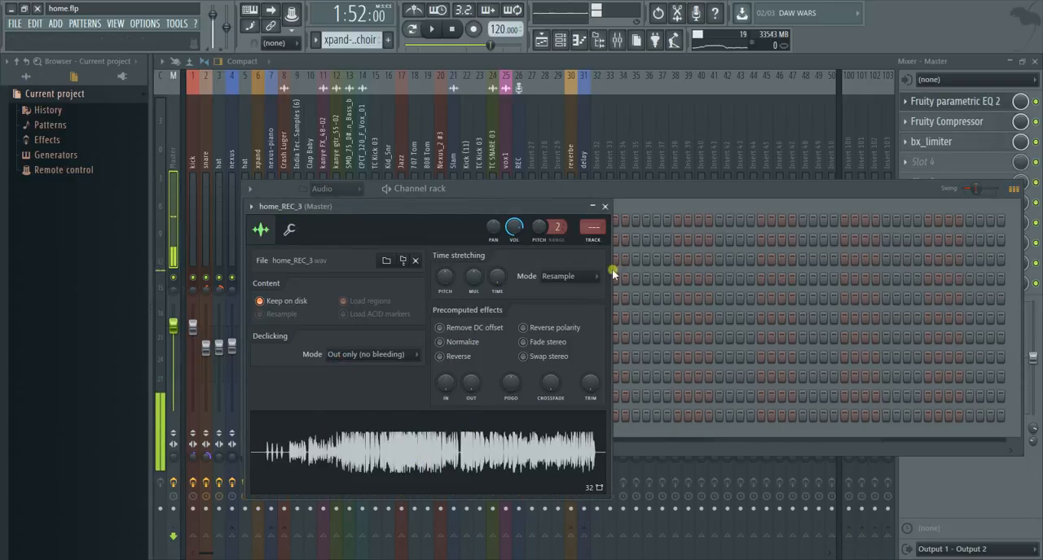
click(605, 206)
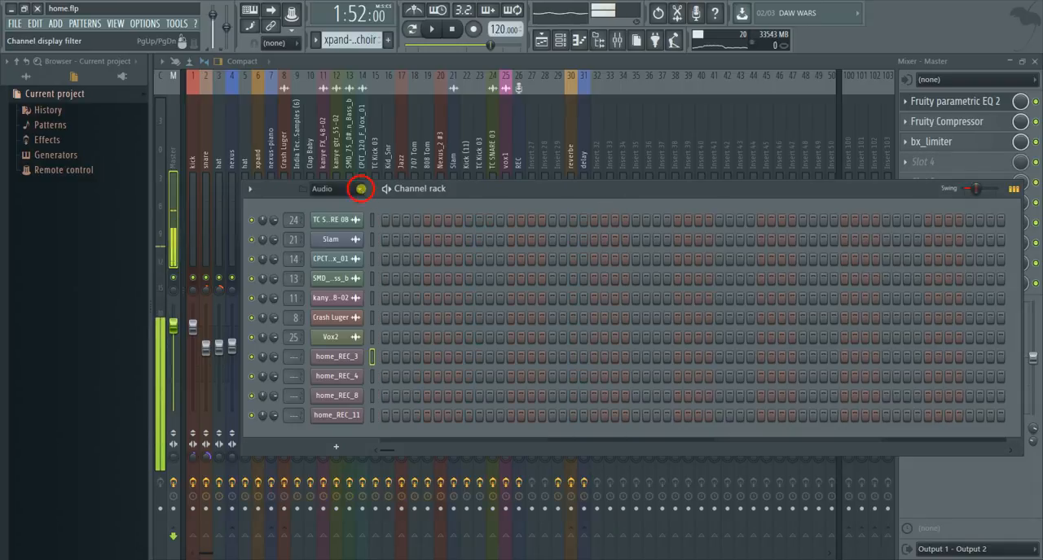
- Show all channels in the channel rack and play the xpand choir pattern in pattern mode
click(361, 189)
click(358, 203)
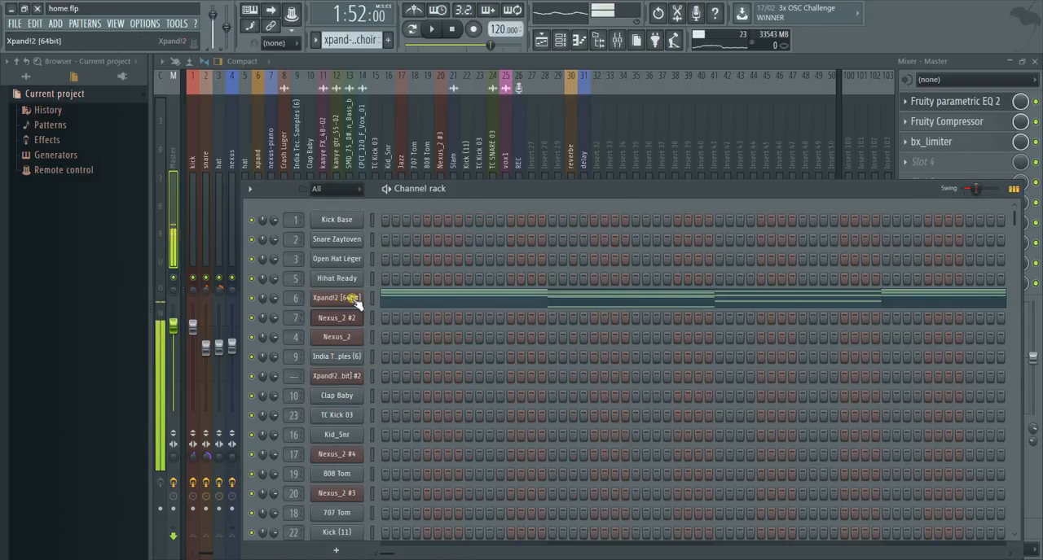
click(413, 29)
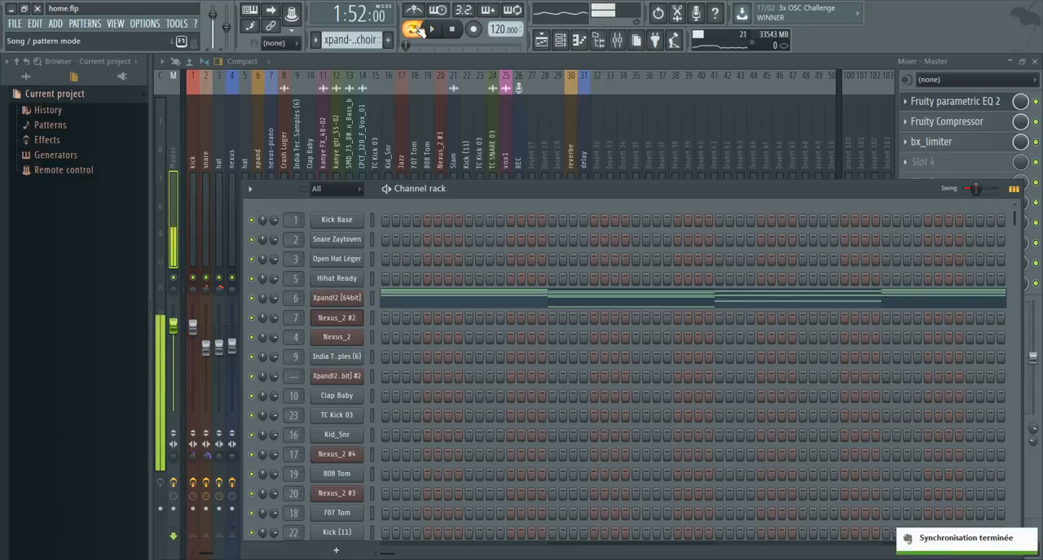
click(436, 30)
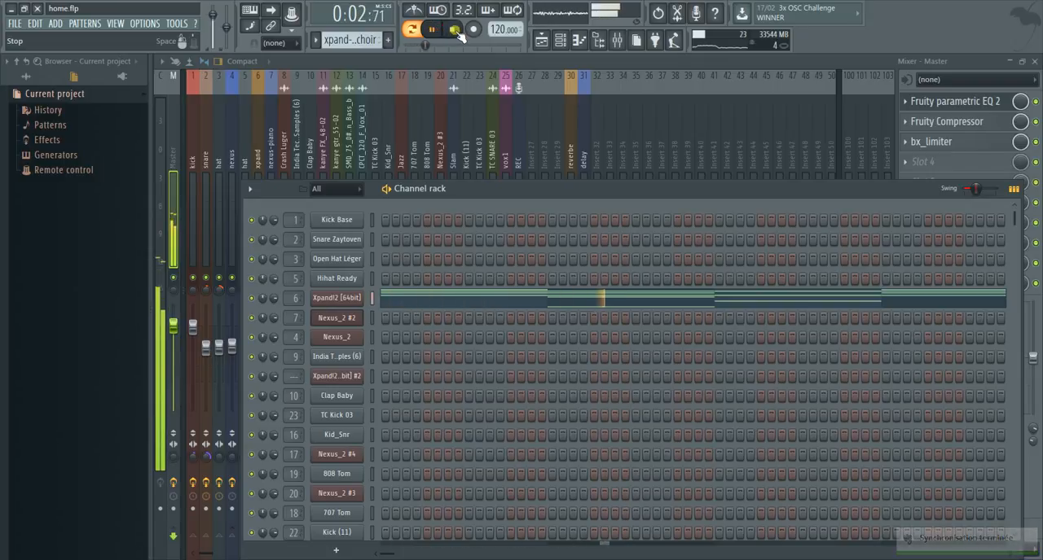
- Stop playback and show only the Audio channels in the channel rack over the playlist
click(455, 32)
click(366, 189)
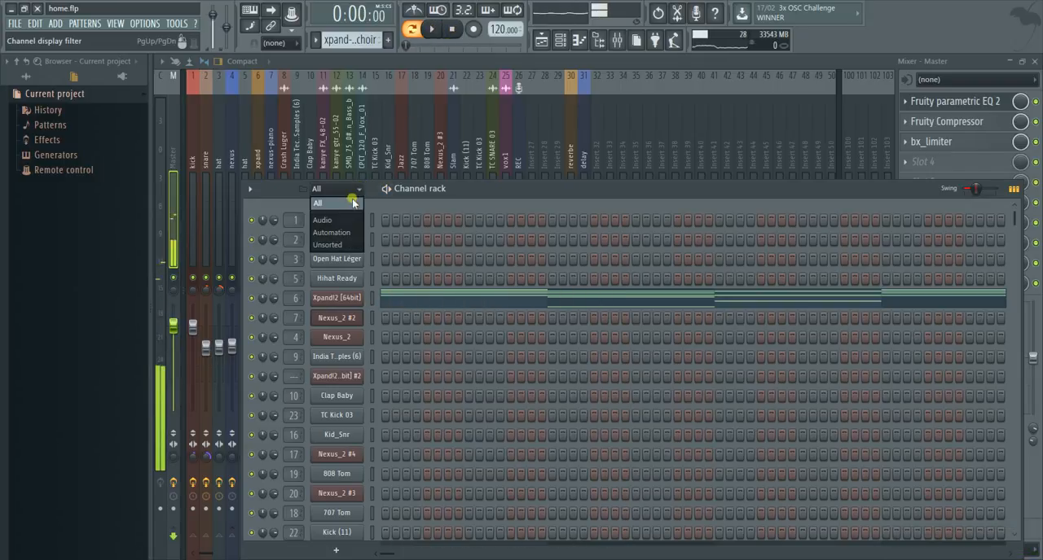
click(330, 222)
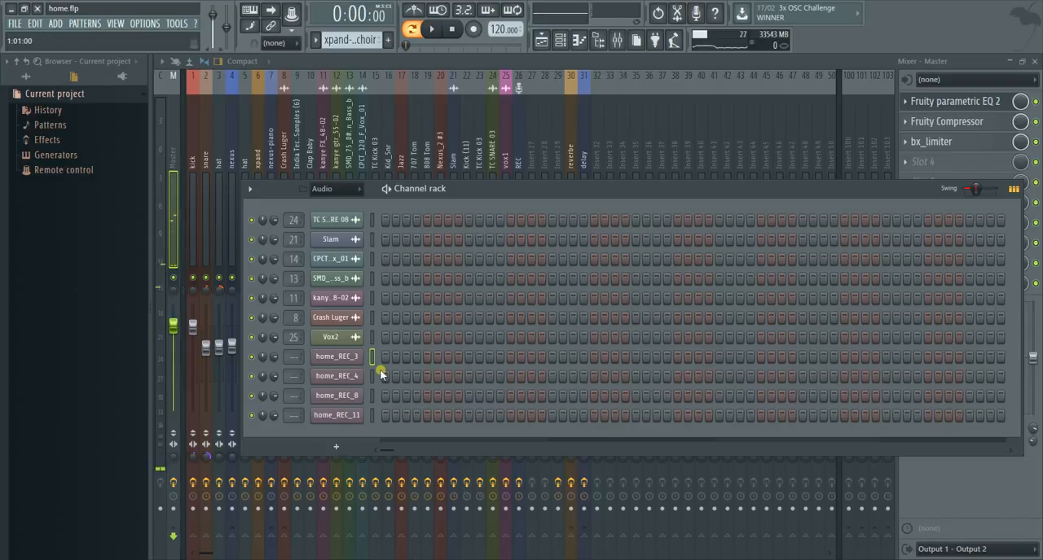
click(539, 39)
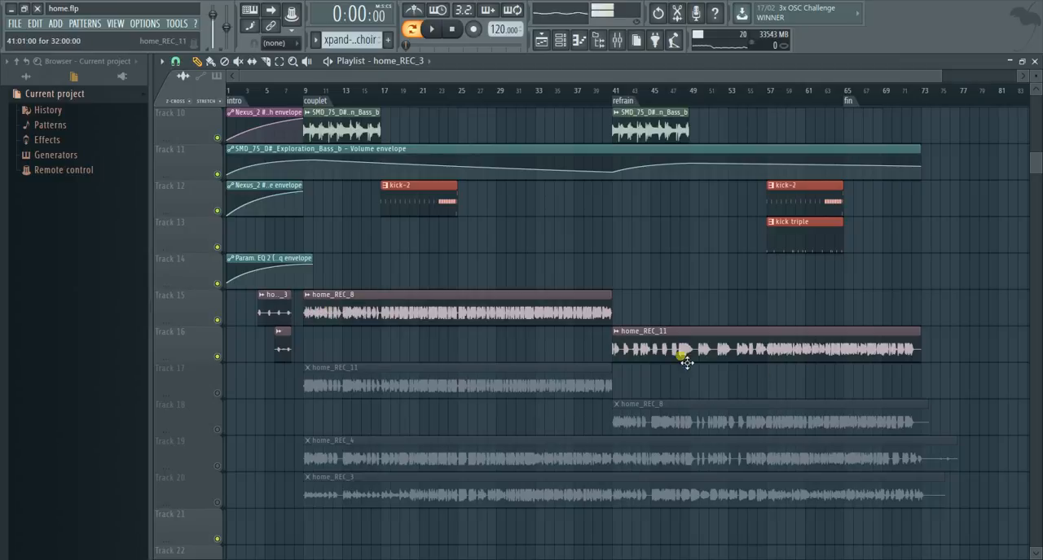
click(560, 40)
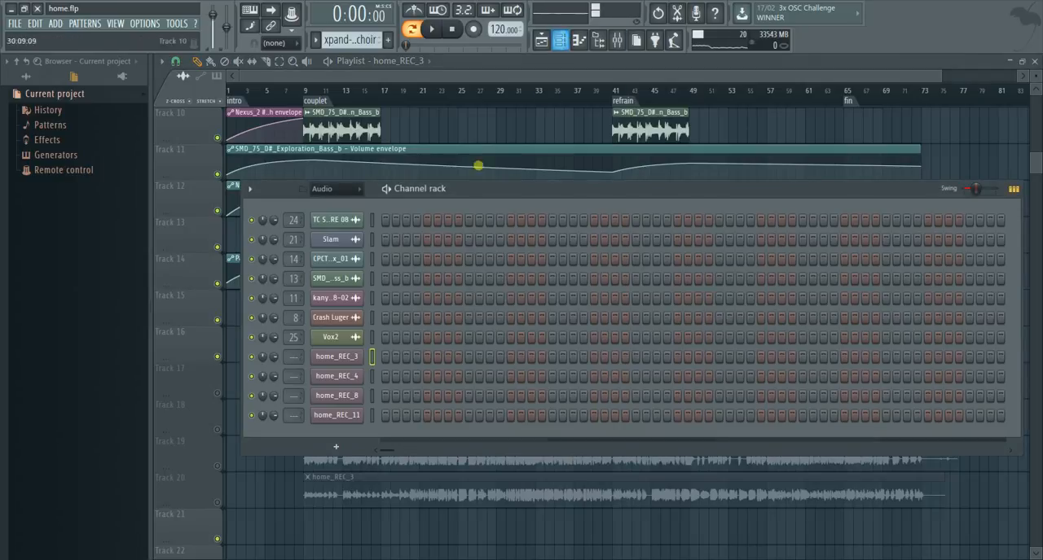
- Rename the home_REC_8 channel as home_1 and colour it orange
right_click(349, 396)
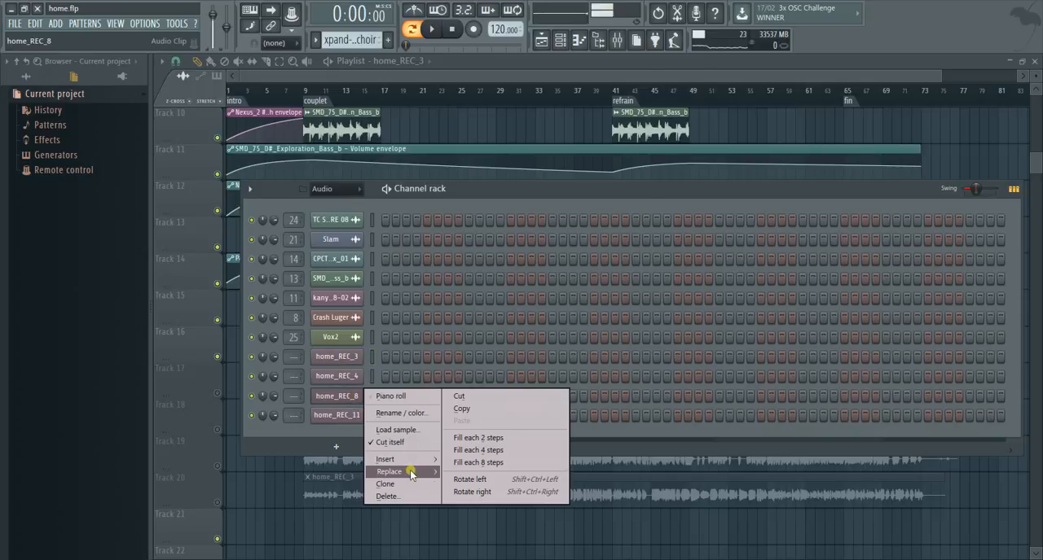
mouse_move(411, 472)
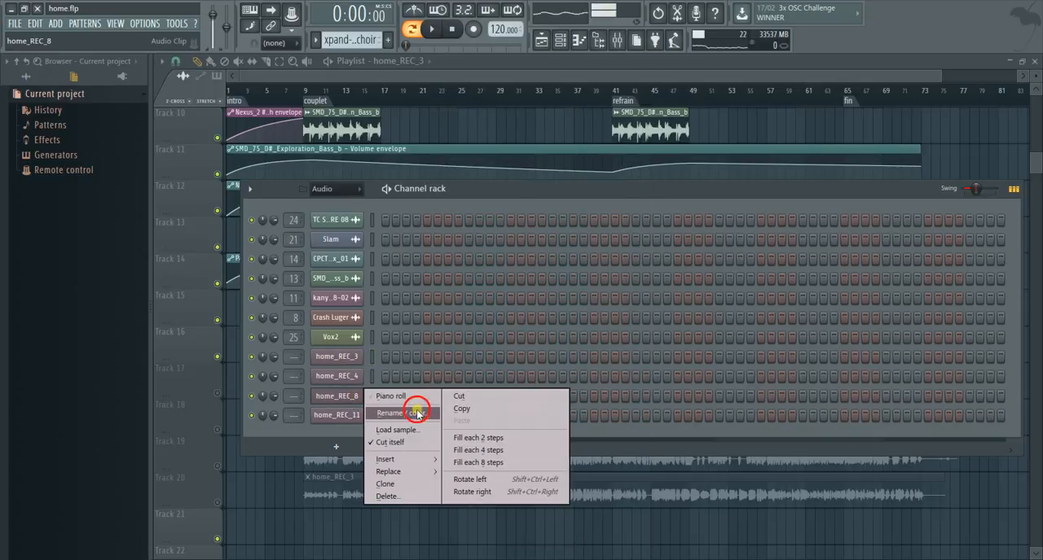
click(411, 413)
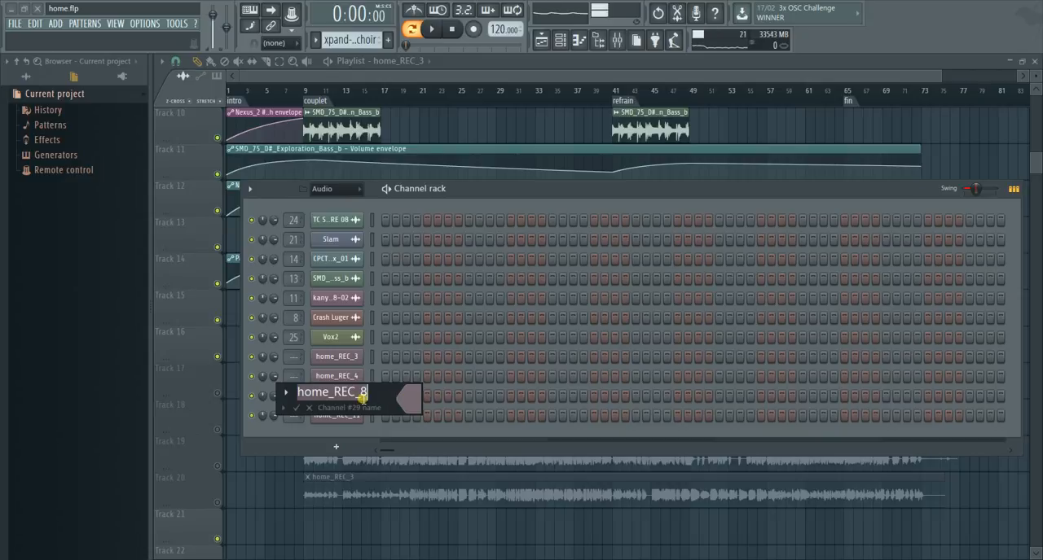
click(382, 398)
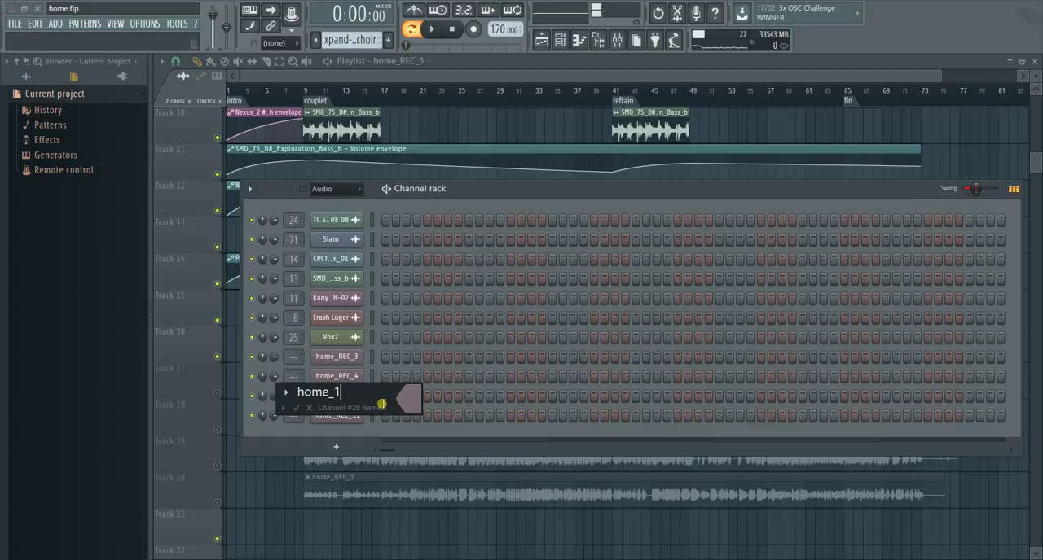
click(416, 400)
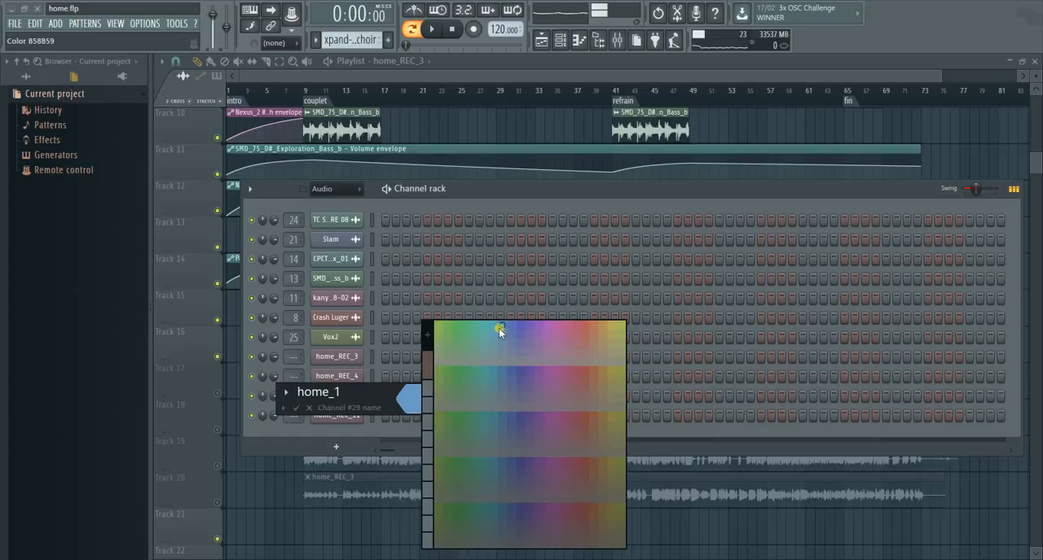
click(606, 326)
key(Return)
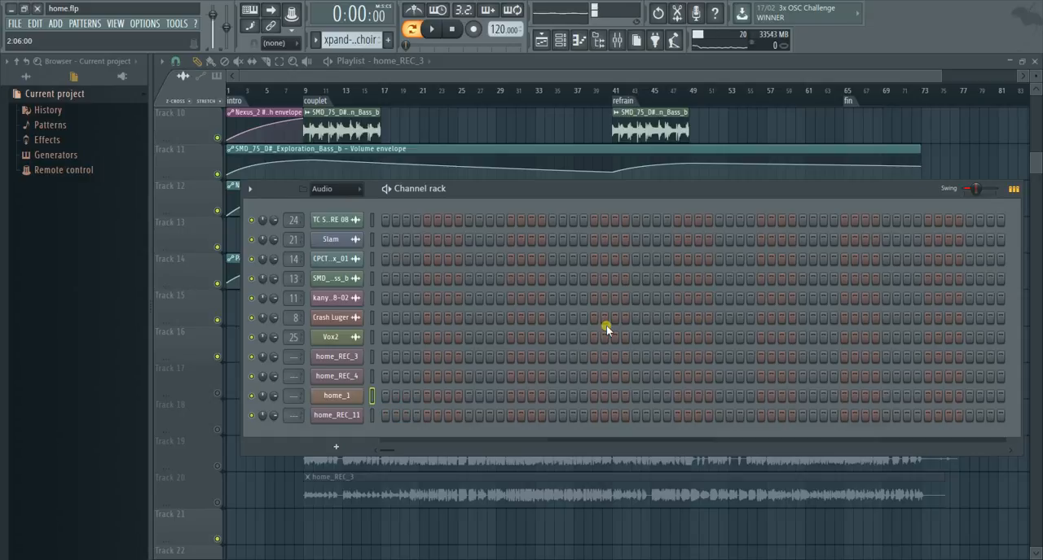
- Rename the home_REC_11 channel as home_2 and colour it dark reddish brown
right_click(350, 417)
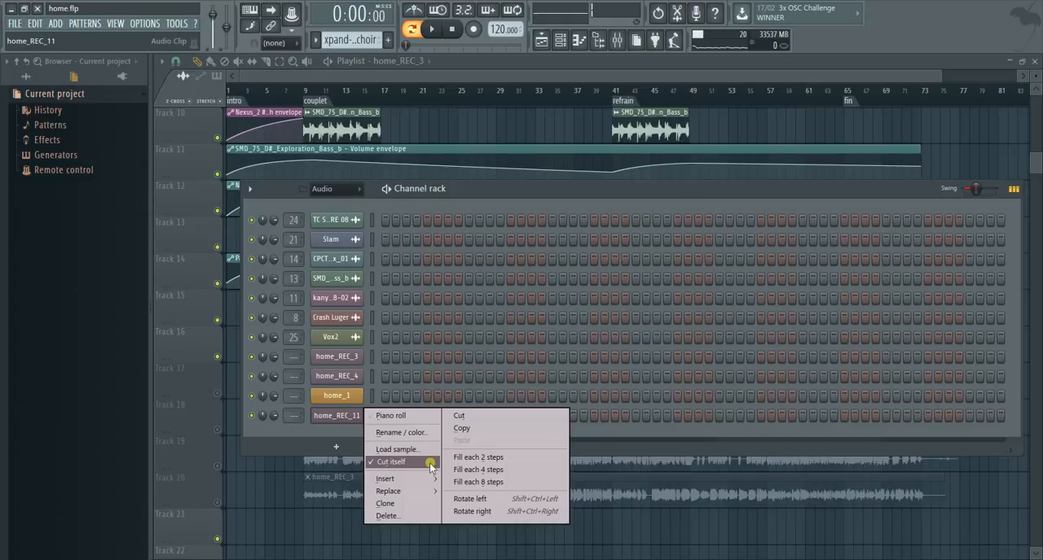
click(419, 433)
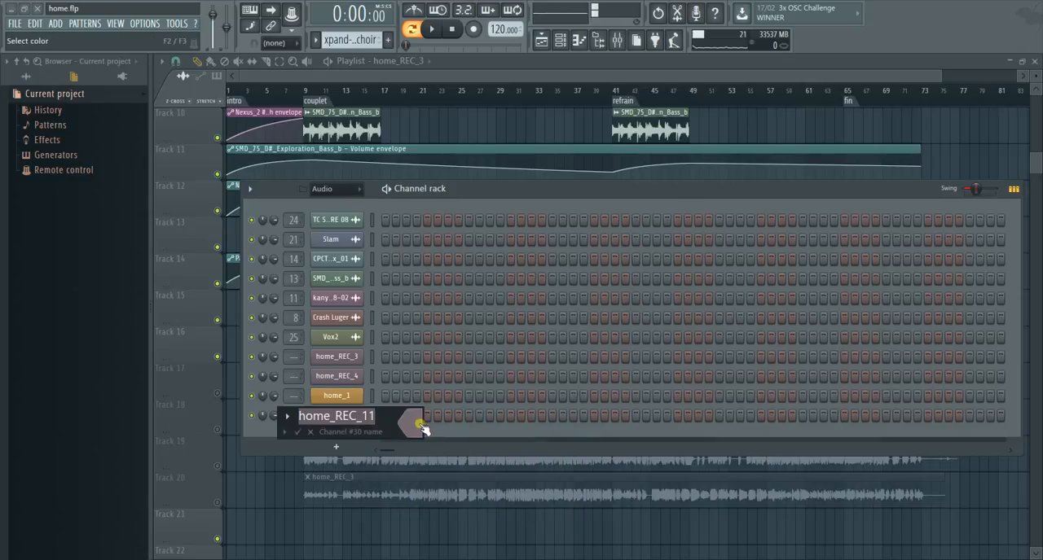
click(399, 418)
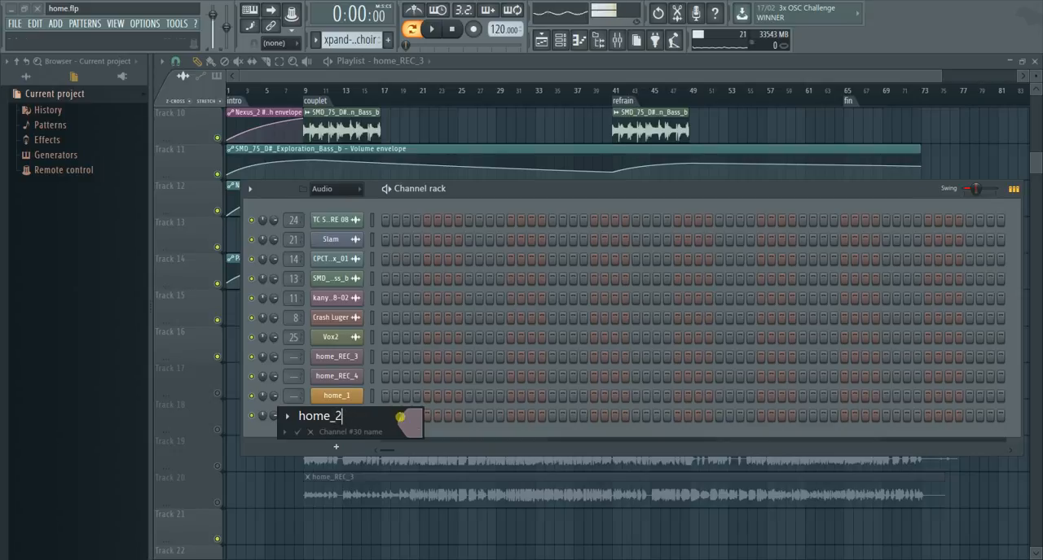
click(409, 427)
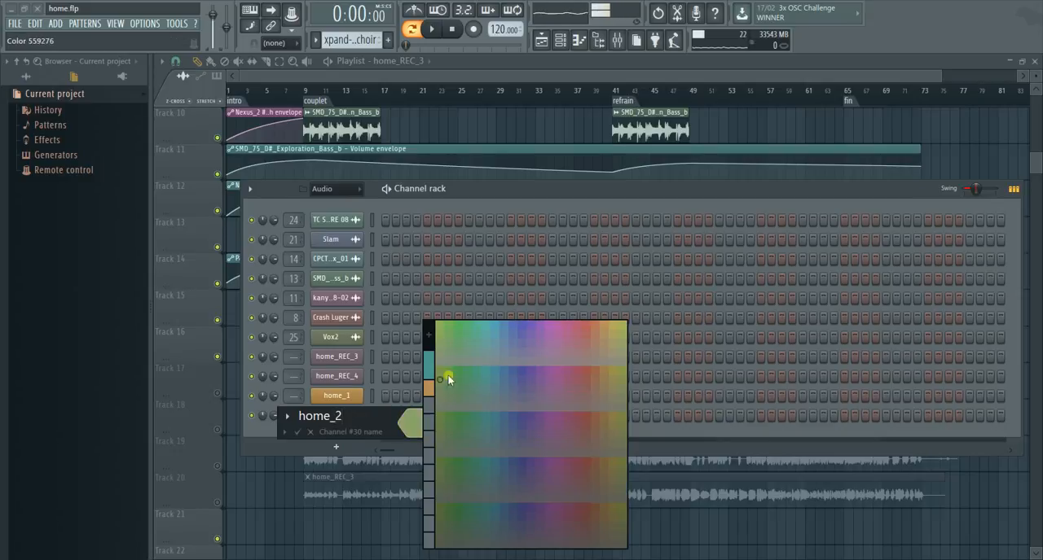
click(597, 331)
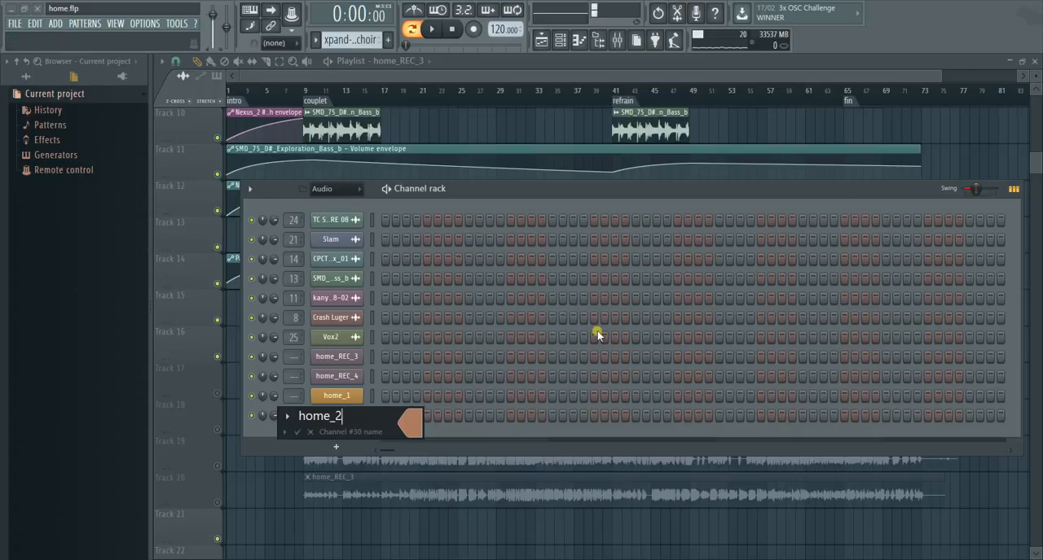
click(421, 422)
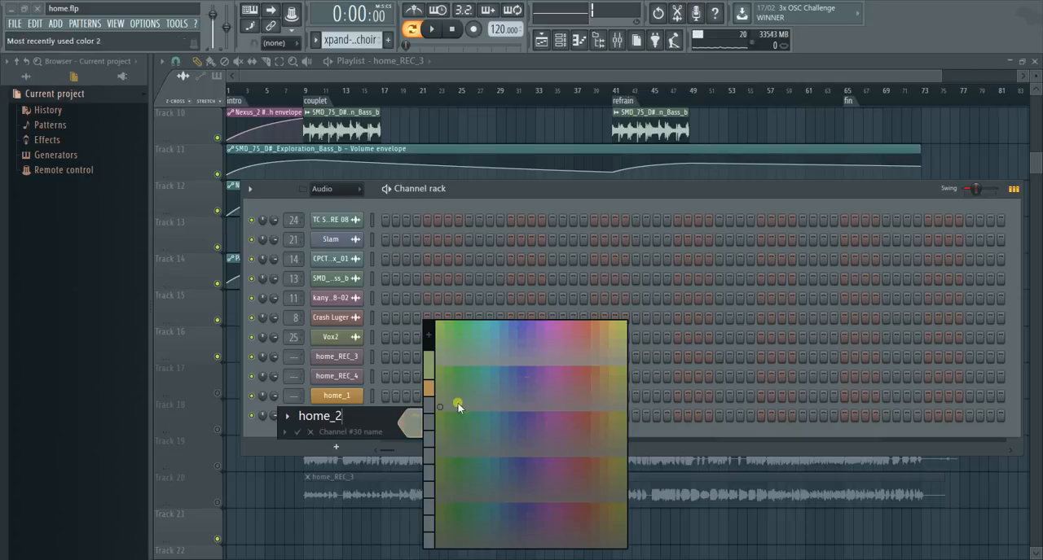
click(597, 507)
key(Return)
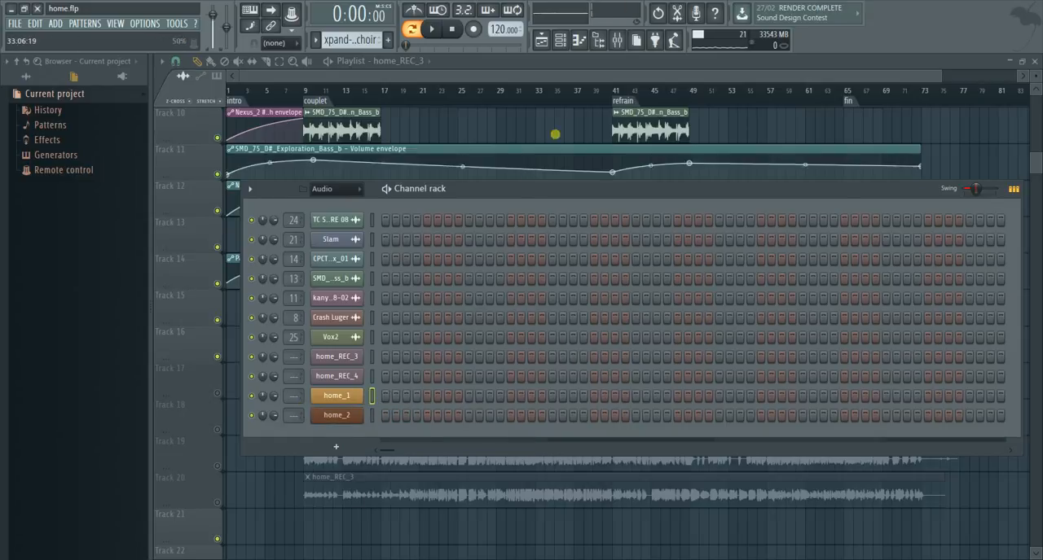
- Open the mixer and select the empty insert track 27
click(617, 40)
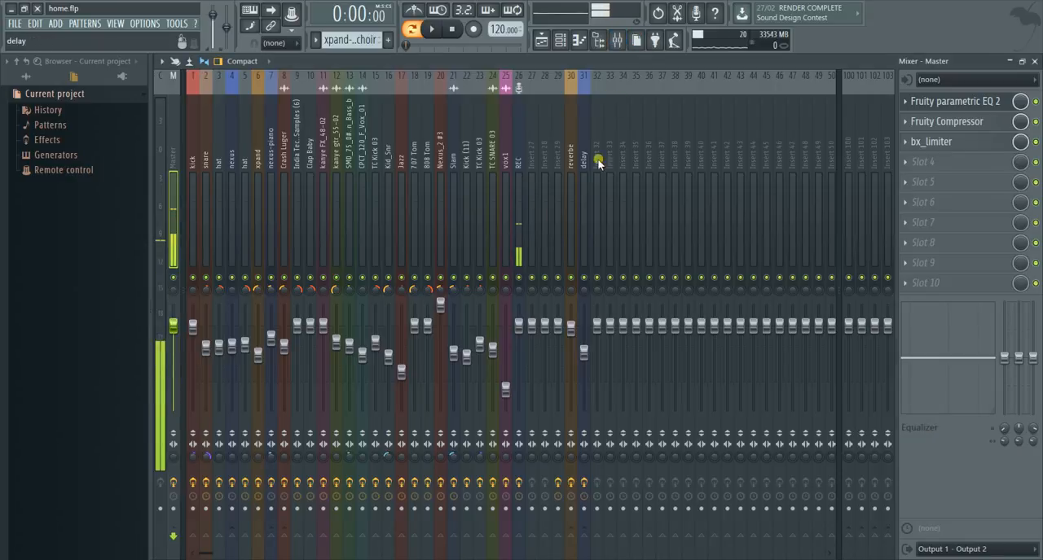
click(532, 177)
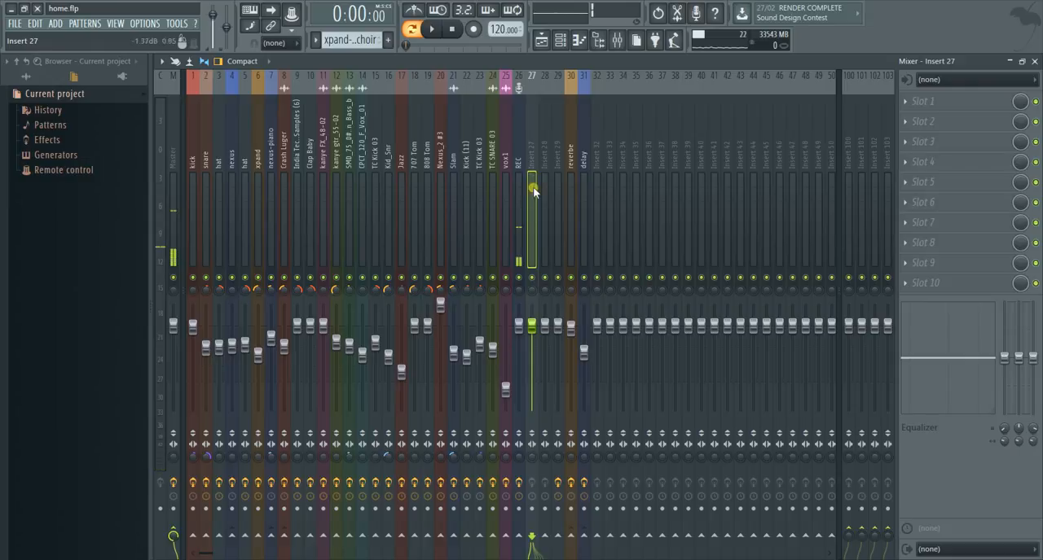
right_click(532, 175)
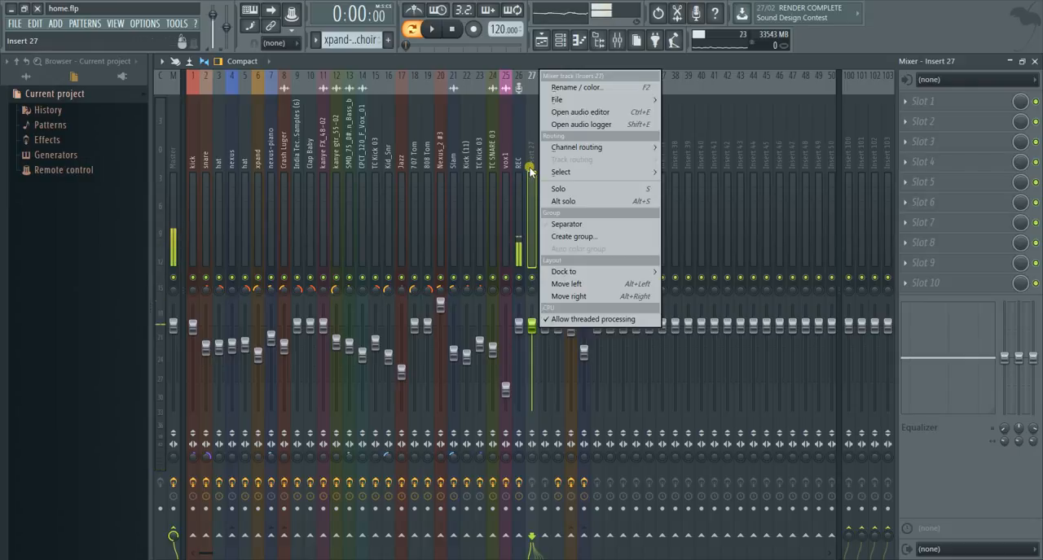
click(578, 88)
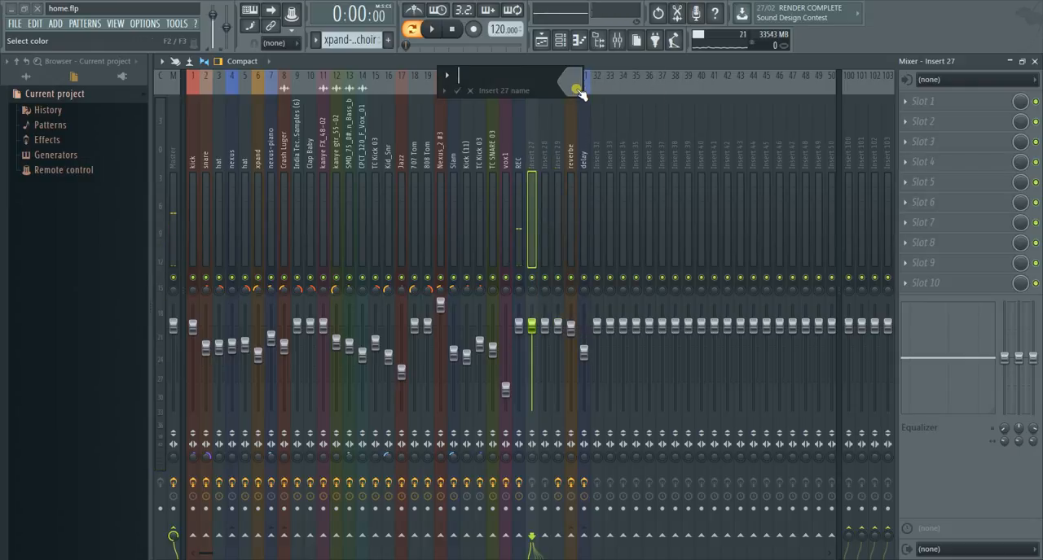
click(470, 90)
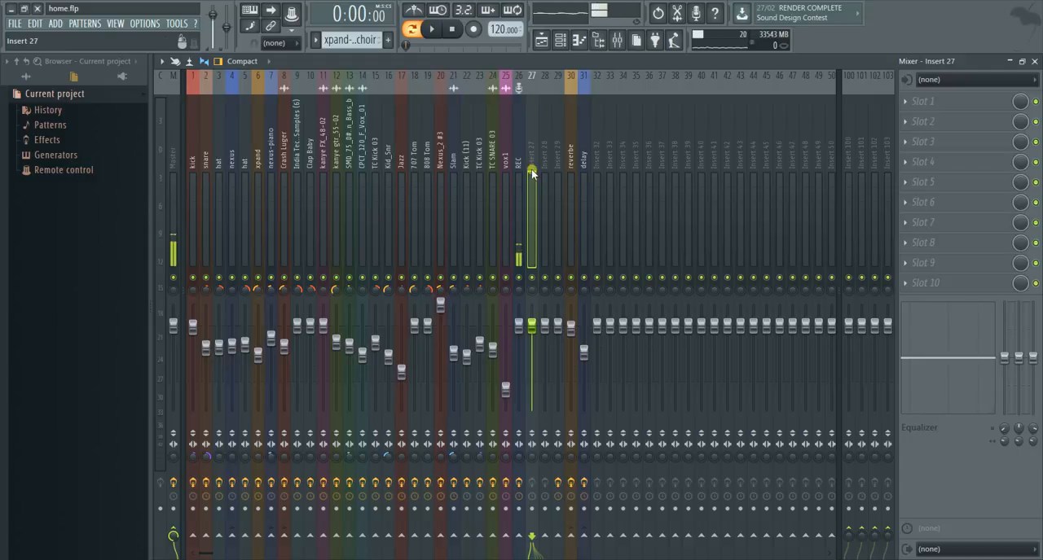
- Route the selected home_1 channel to mixer insert track 27
right_click(531, 169)
mouse_move(569, 149)
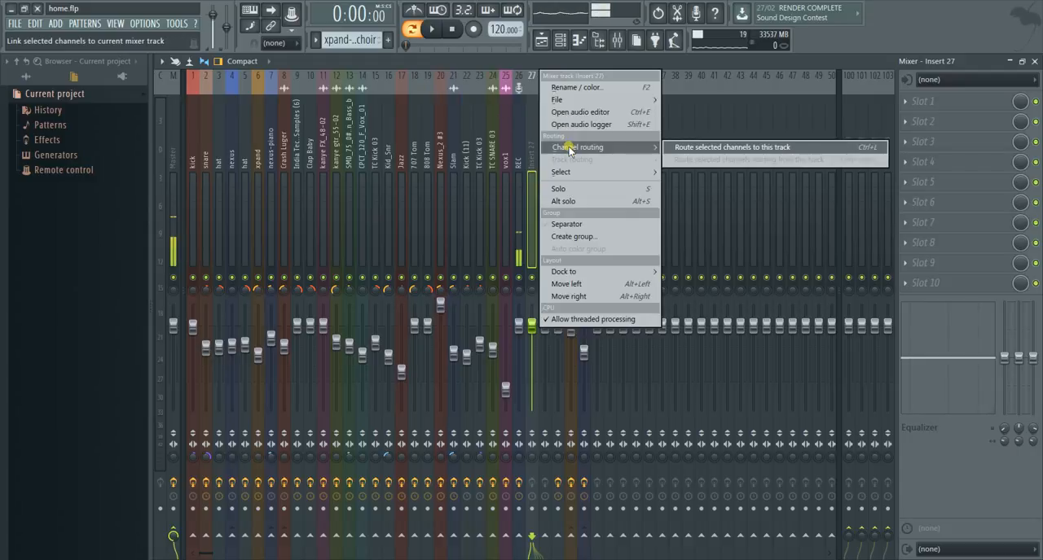
click(688, 147)
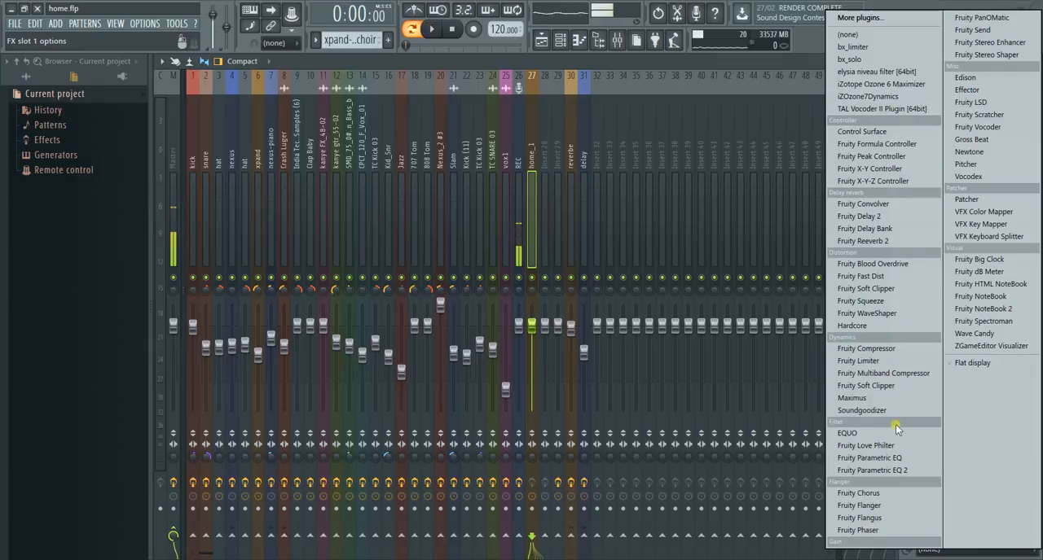
- Insert Fruity Parametric EQ 2 on the home_1 track, cutting the lows with band 1 and the extreme highs with band 7
click(896, 472)
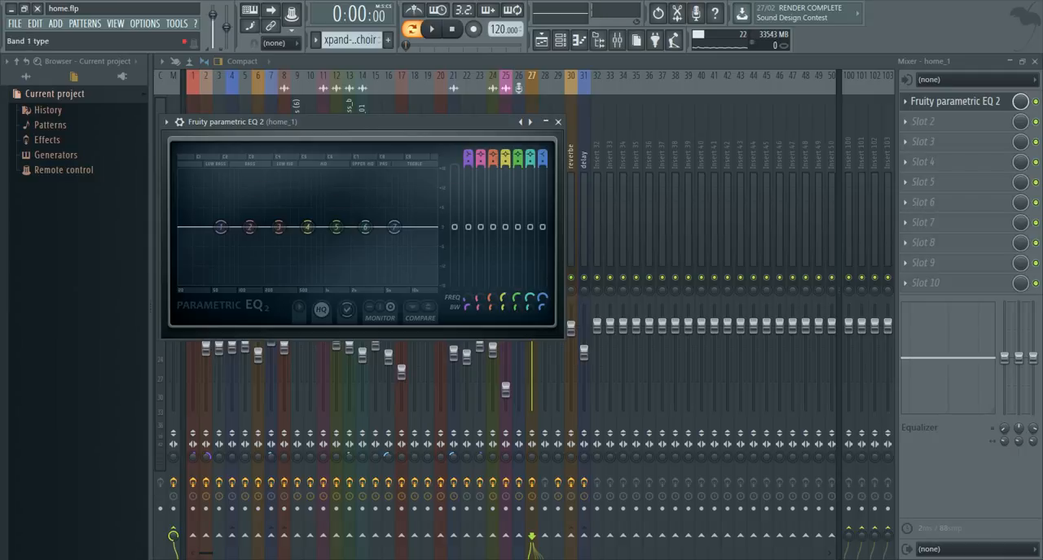
mouse_move(468, 156)
mouse_down()
mouse_move(470, 169)
mouse_move(469, 150)
mouse_up()
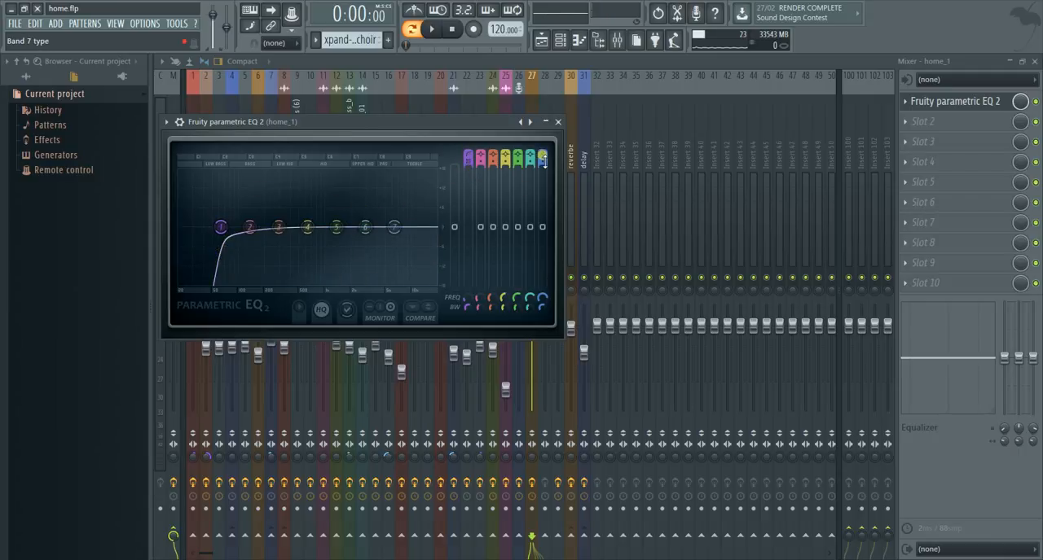
mouse_move(544, 162)
mouse_down()
mouse_move(544, 174)
mouse_move(543, 156)
mouse_up()
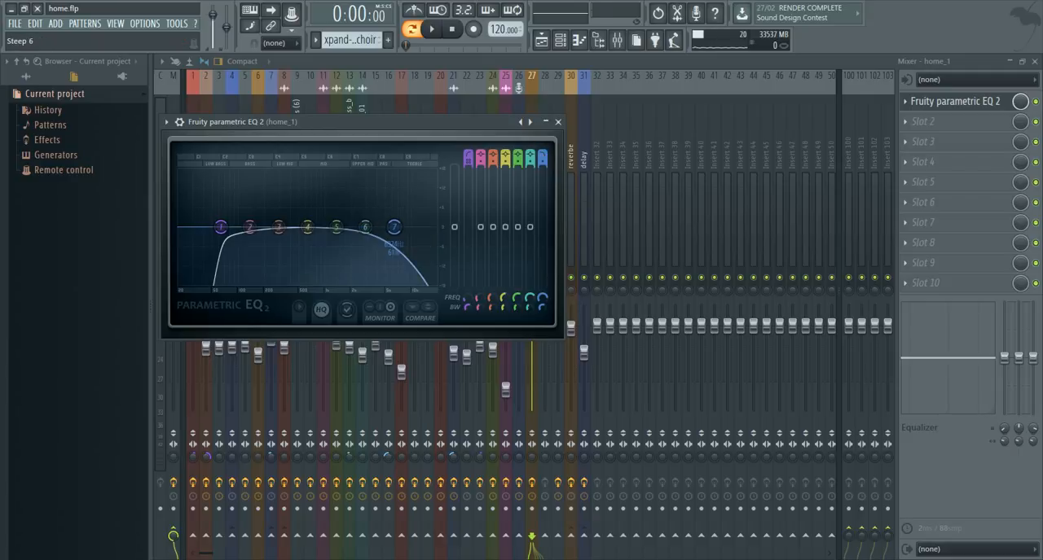
drag(393, 228, 428, 227)
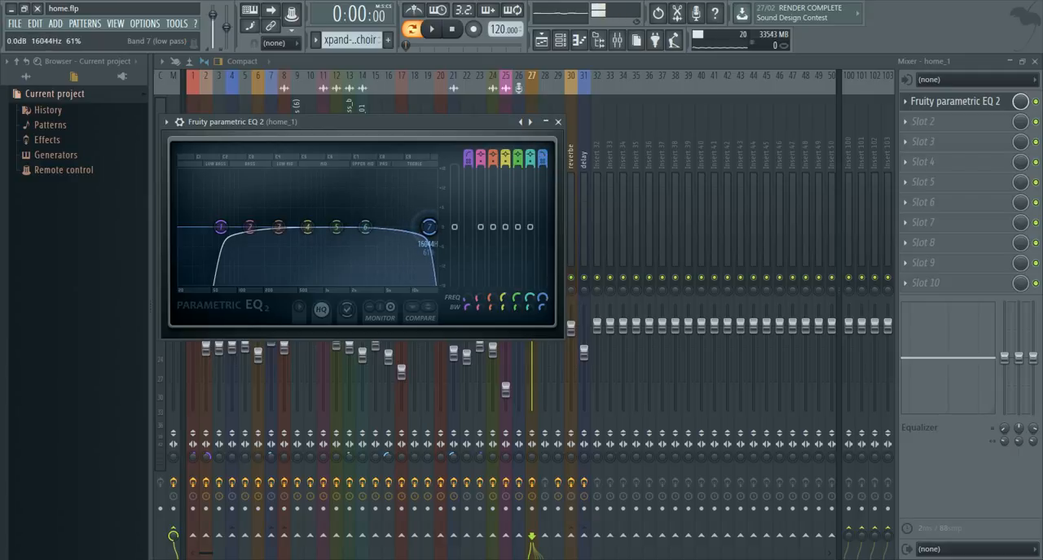
click(545, 121)
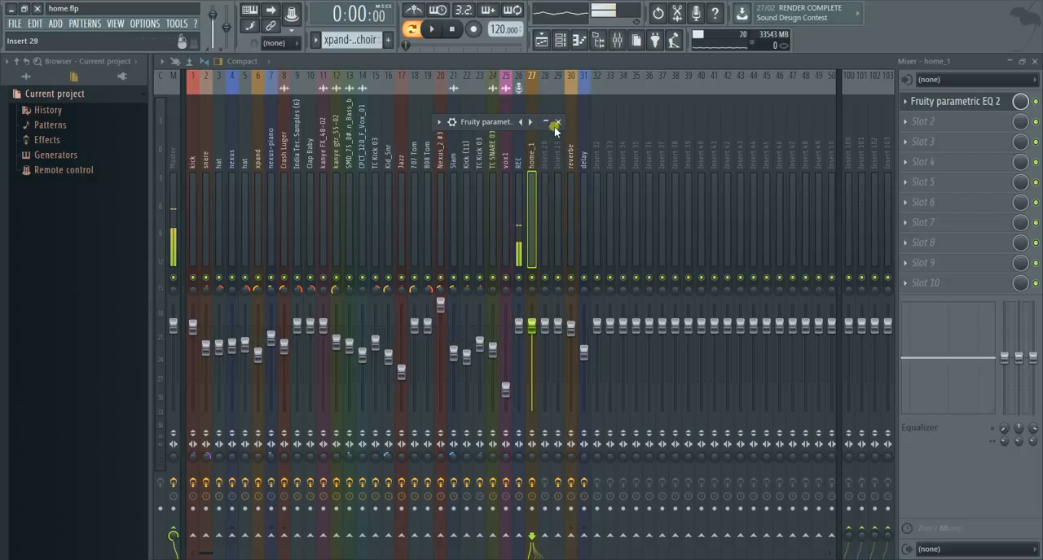
- Select the home_2 channel in the channel rack and route it to mixer insert track 28
click(561, 40)
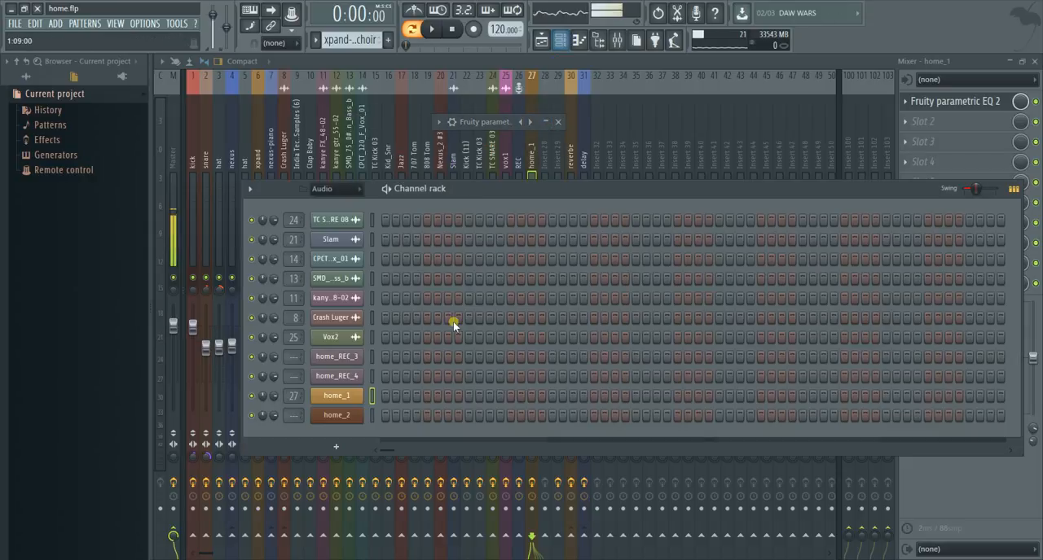
click(371, 418)
click(538, 153)
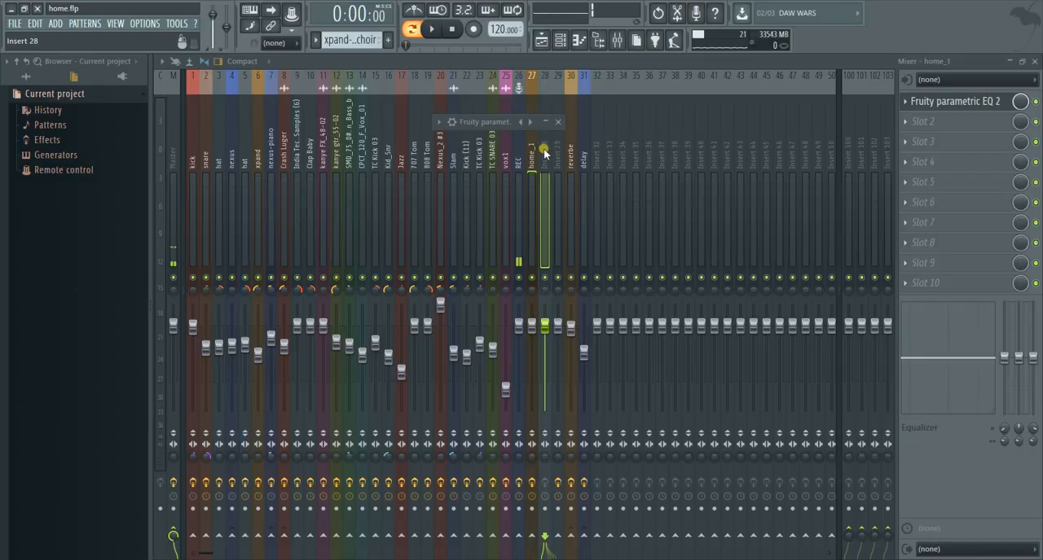
right_click(545, 197)
mouse_move(563, 148)
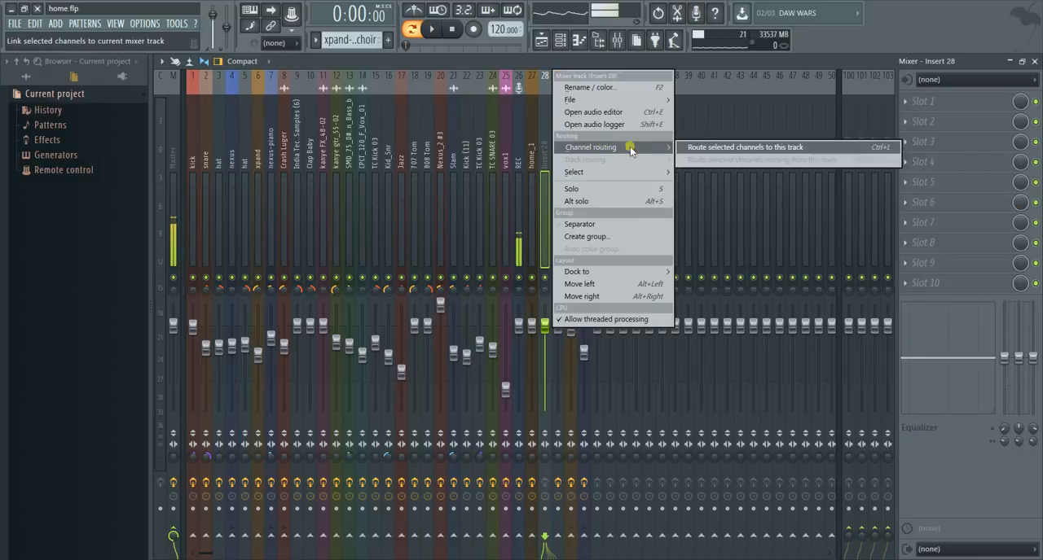
click(711, 149)
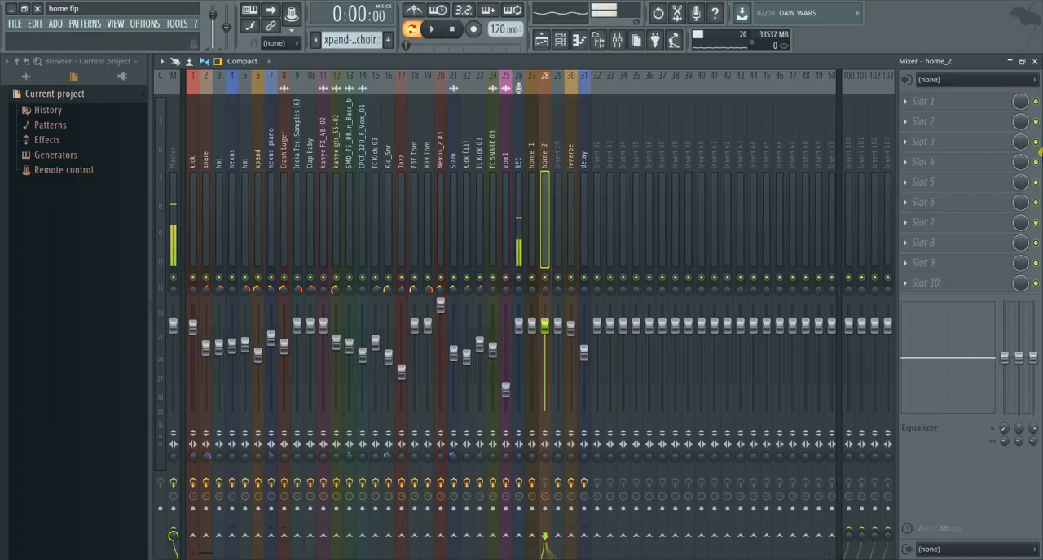
- Insert Fruity Parametric EQ 2 on the home_2 track, cutting the lows with band 1 and the highs with a band 7 low pass
click(904, 99)
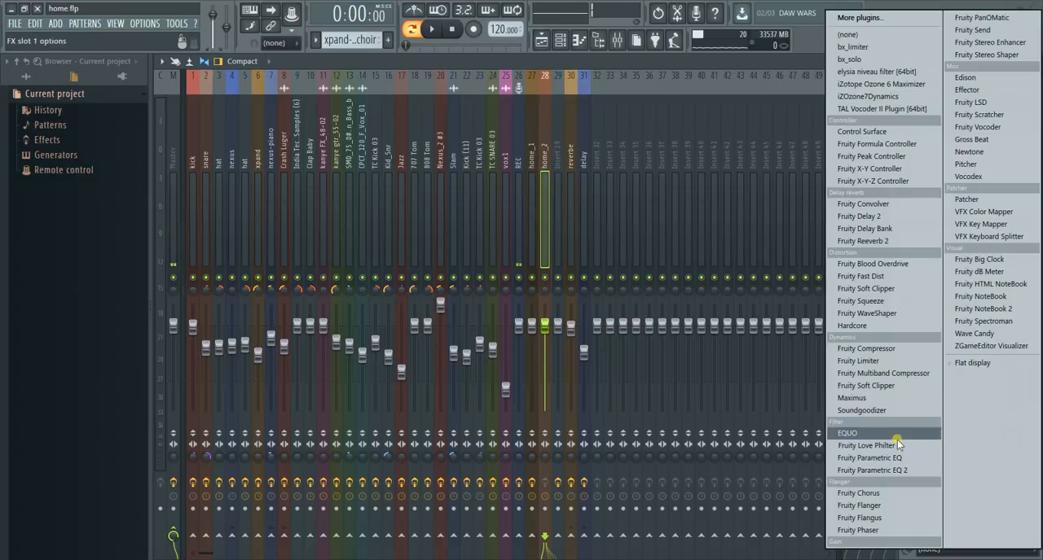
click(896, 471)
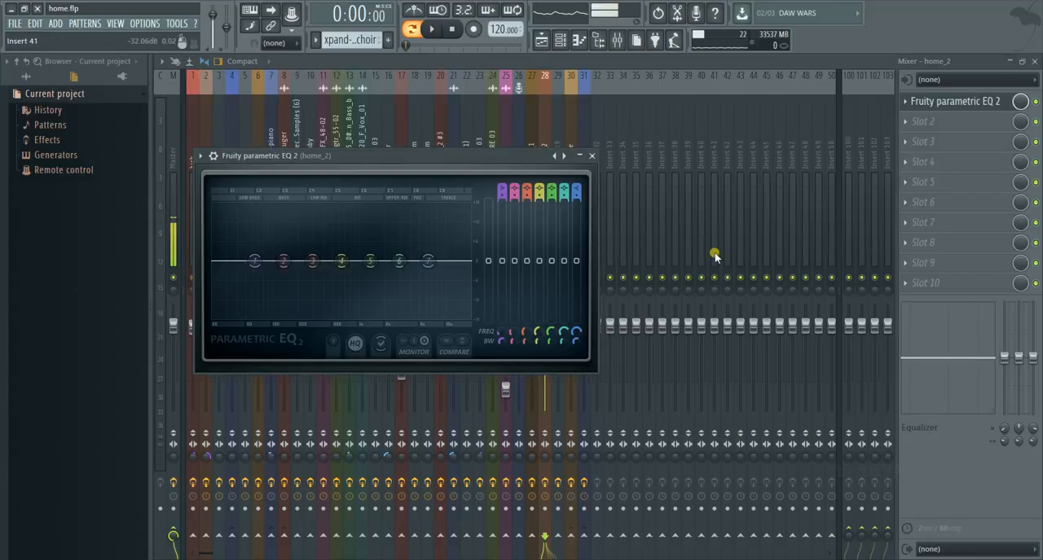
scroll(503, 192, down, 3)
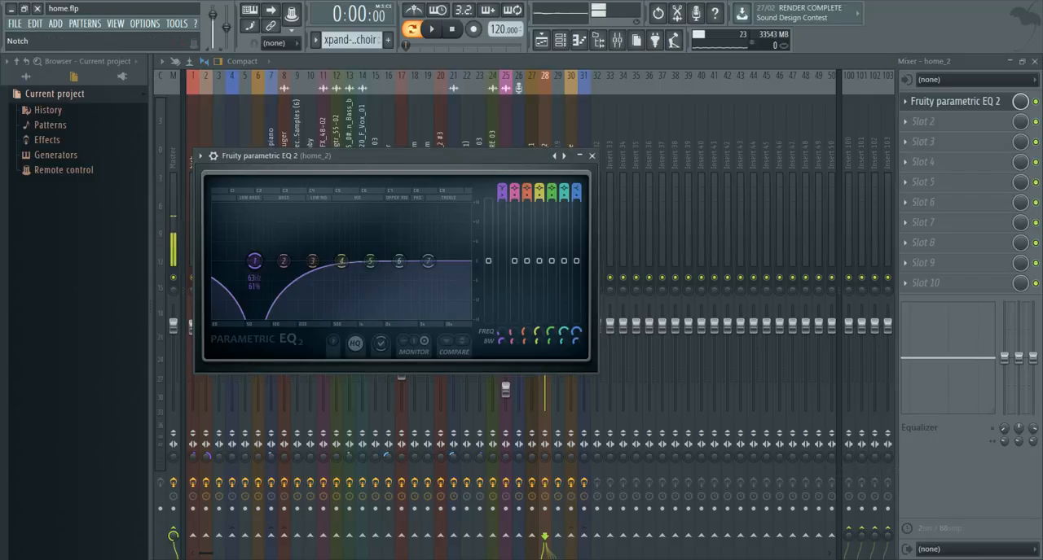
scroll(505, 203, up, 2)
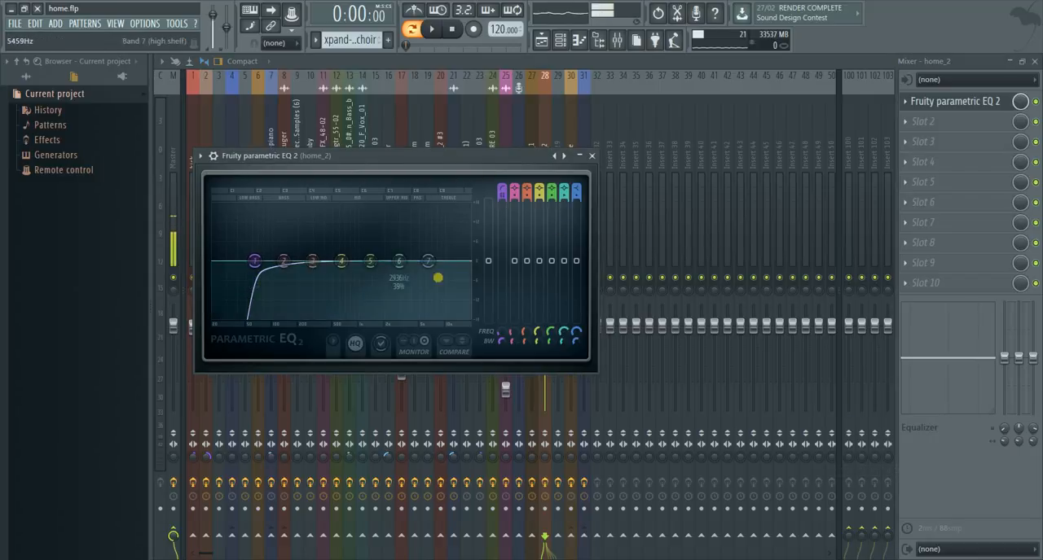
scroll(576, 193, down, 5)
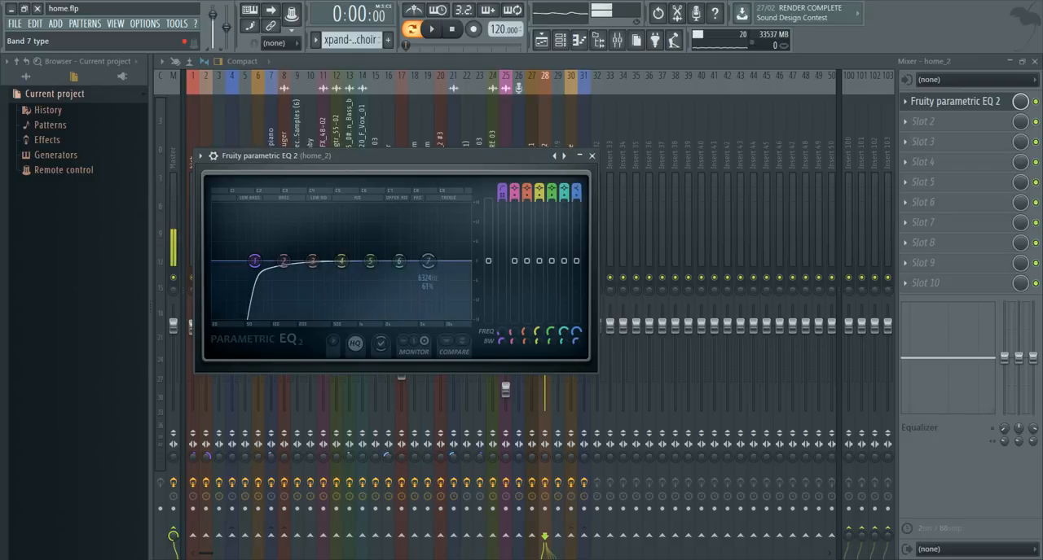
scroll(576, 193, down, 4)
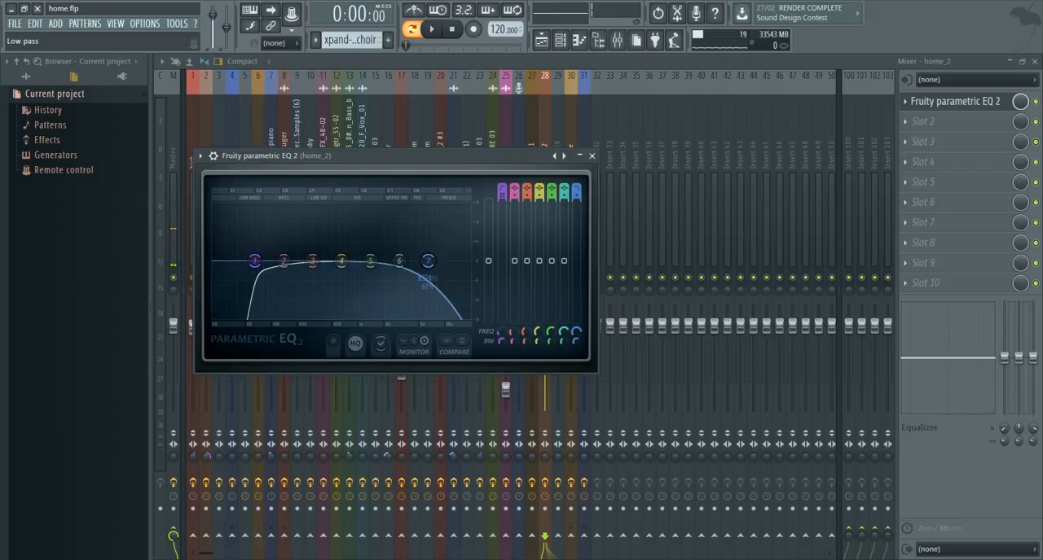
scroll(576, 193, down, 2)
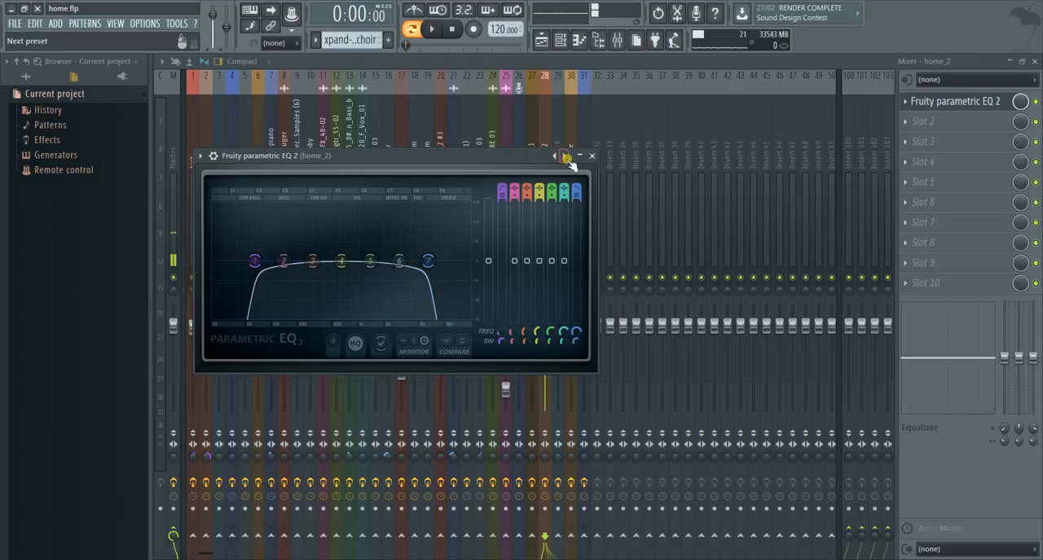
click(575, 157)
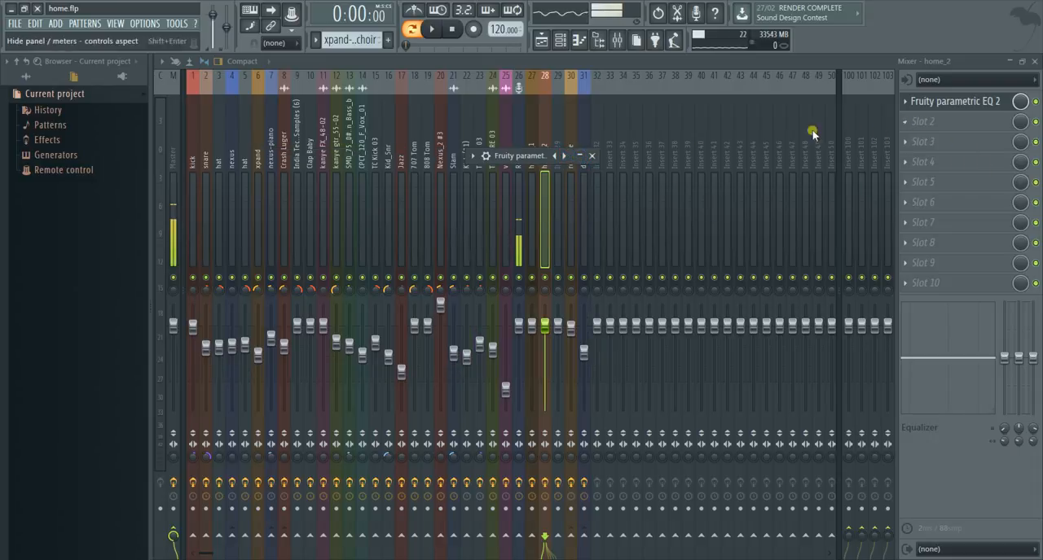
- Insert Fruity Compressor in the second effect slot of the home_1 mixer track
click(534, 143)
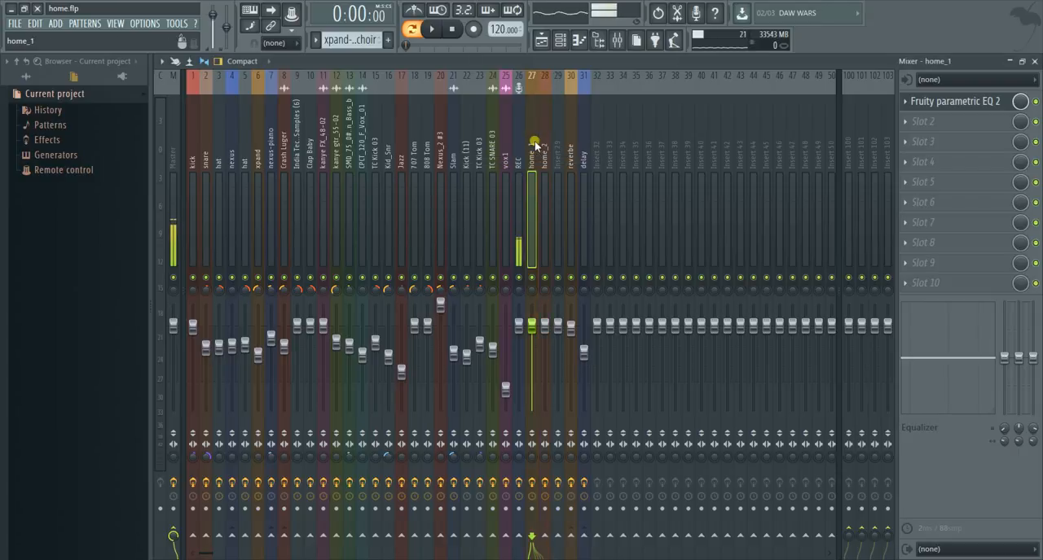
click(910, 123)
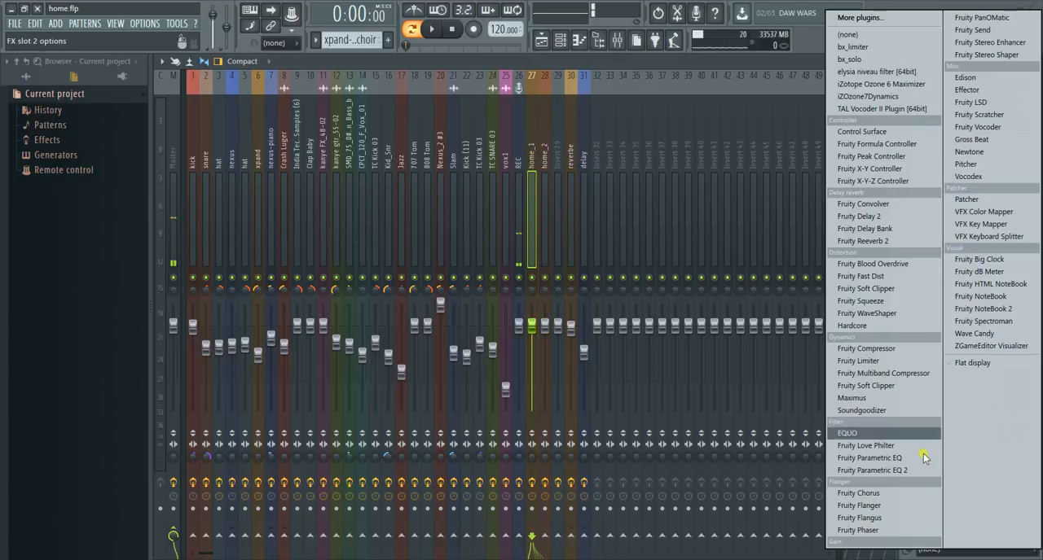
click(897, 349)
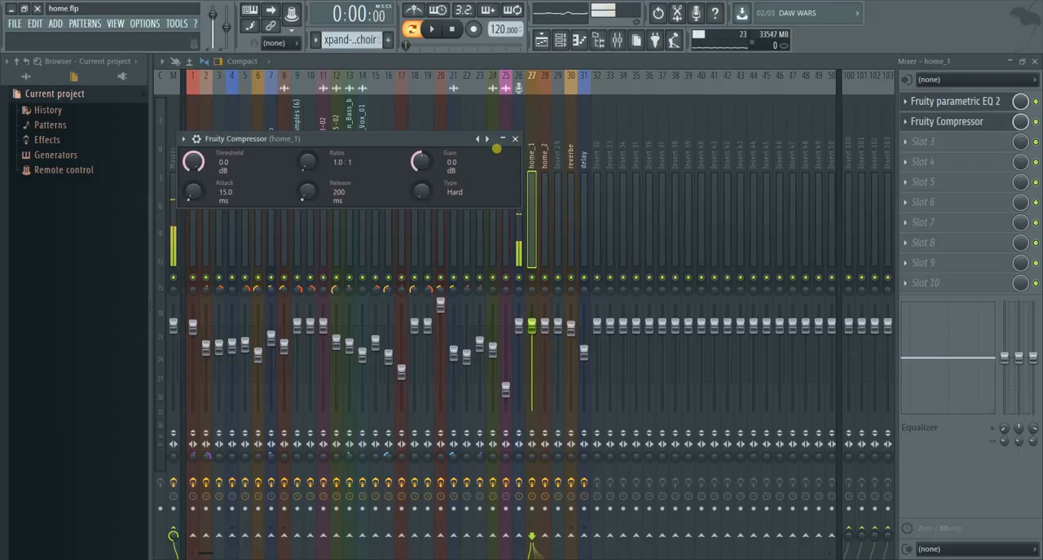
- Insert Fruity Compressor in the second effect slot of the home_2 mixer track and dismiss its window
click(546, 159)
click(899, 127)
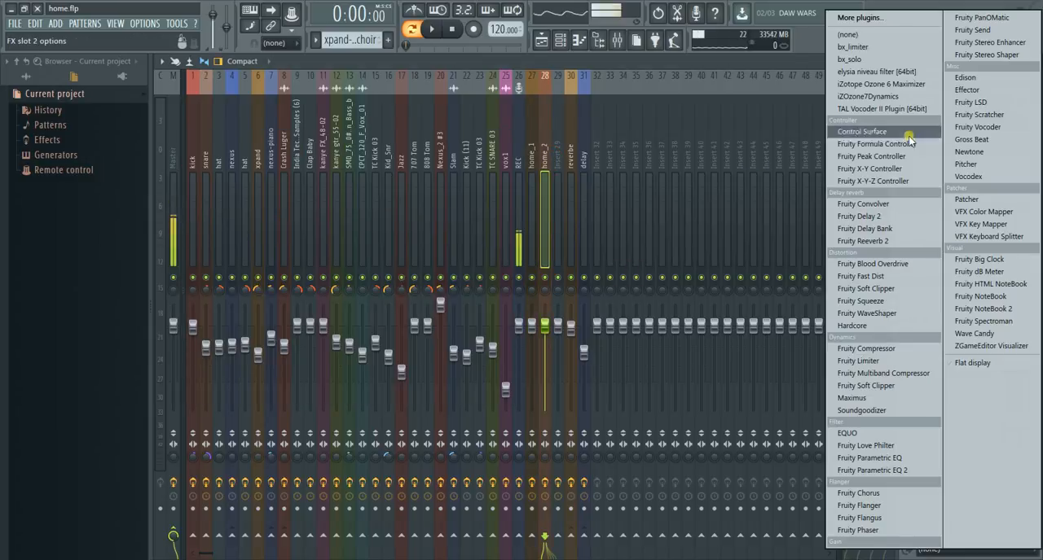
click(896, 348)
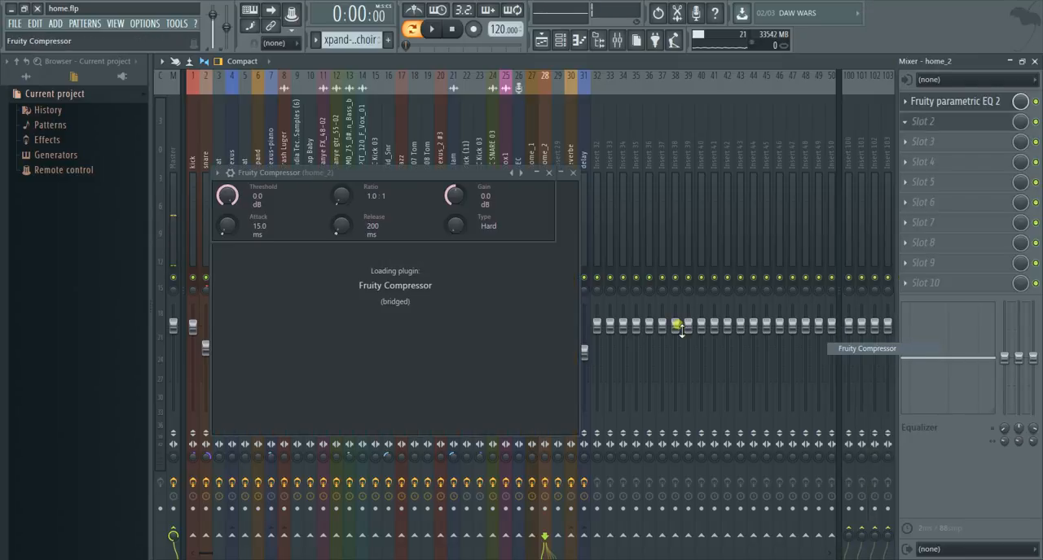
click(535, 175)
click(551, 171)
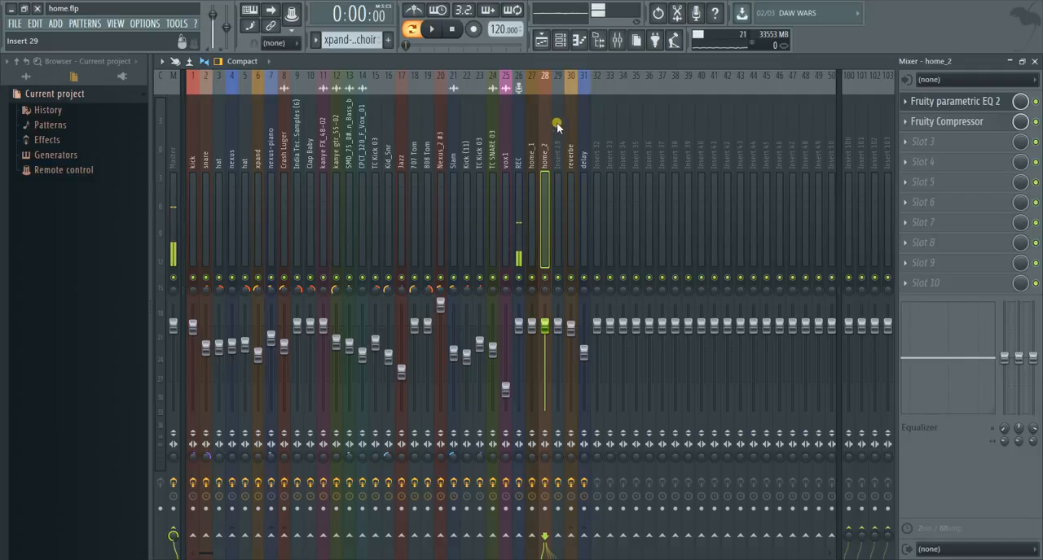
- In the playlist, unmute and re-mute the vocal takes on tracks 17 and 19
click(546, 41)
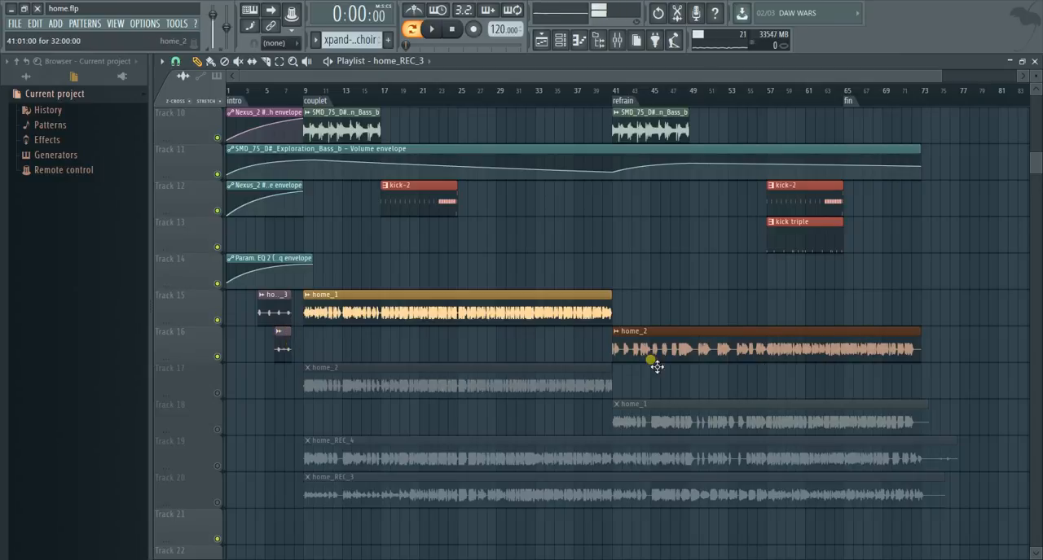
click(218, 398)
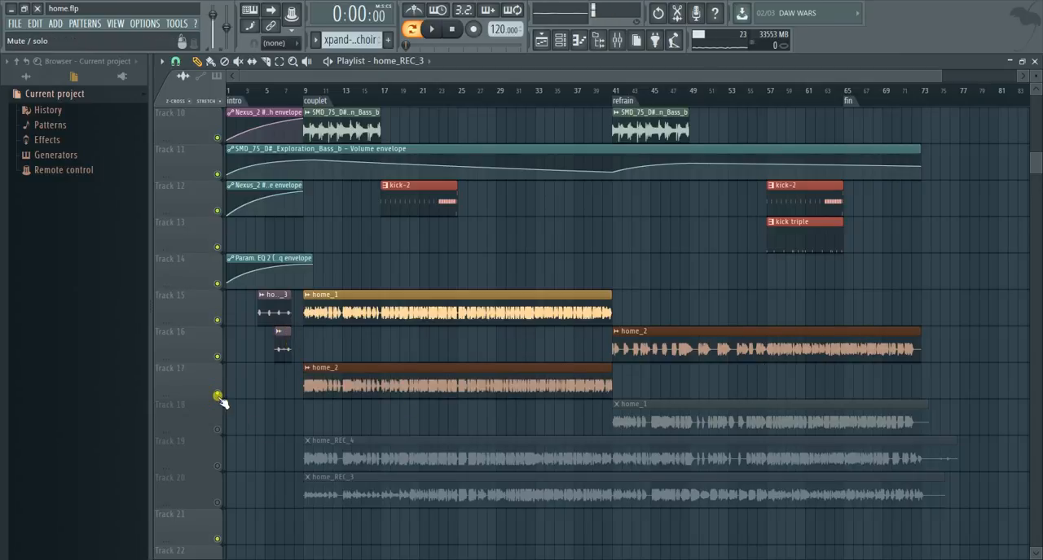
click(218, 397)
click(221, 467)
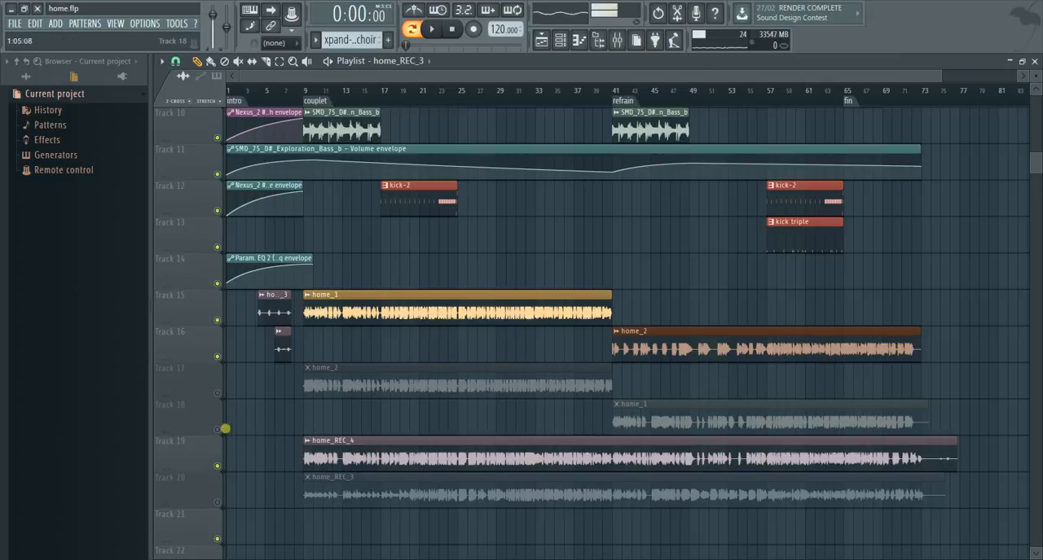
click(216, 466)
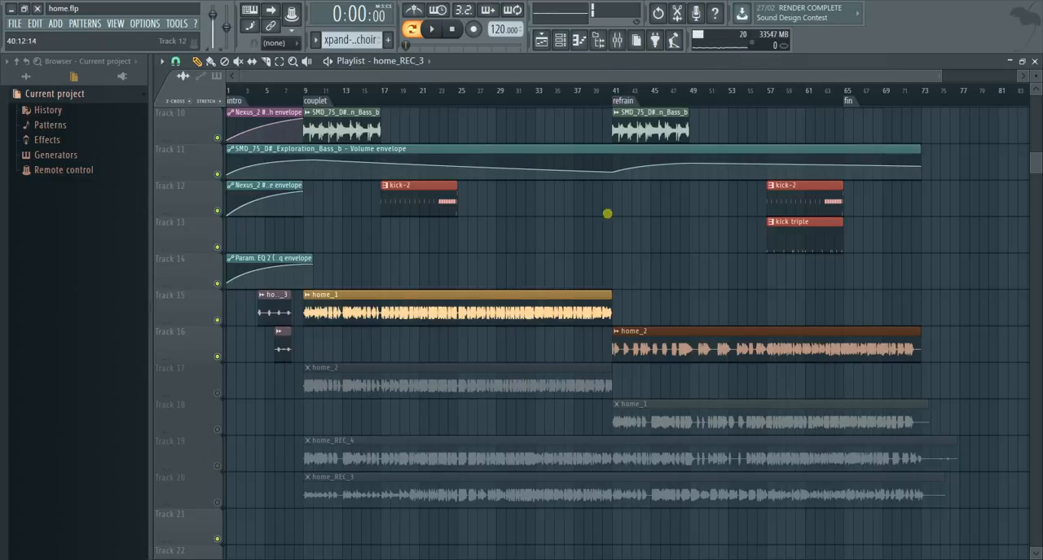
scroll(607, 214, up, 1)
scroll(612, 240, down, 2)
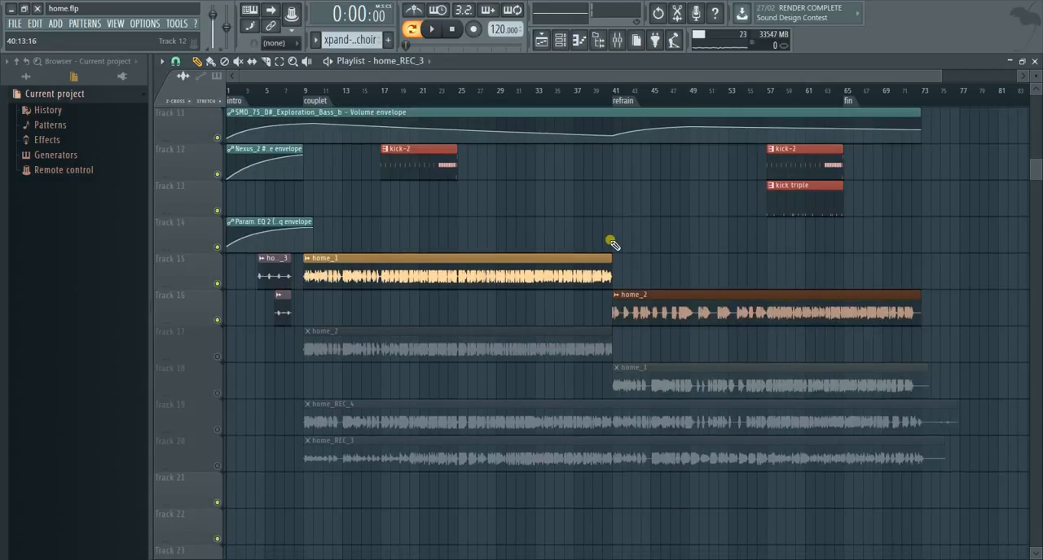
- Switch playback to song mode and play the arrangement, checking the vocal clips in the playlist and the levels in the mixer
click(617, 40)
click(411, 29)
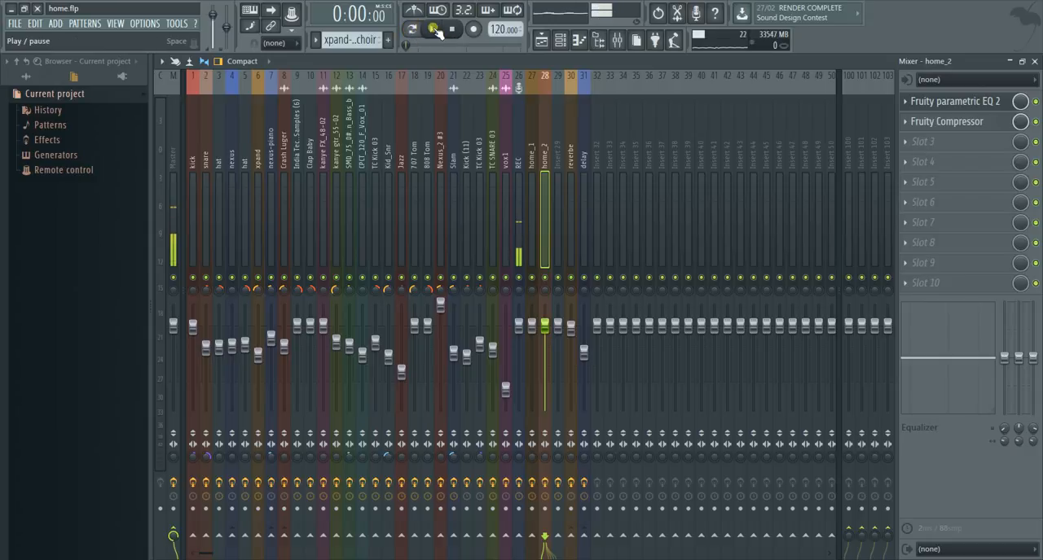
click(433, 29)
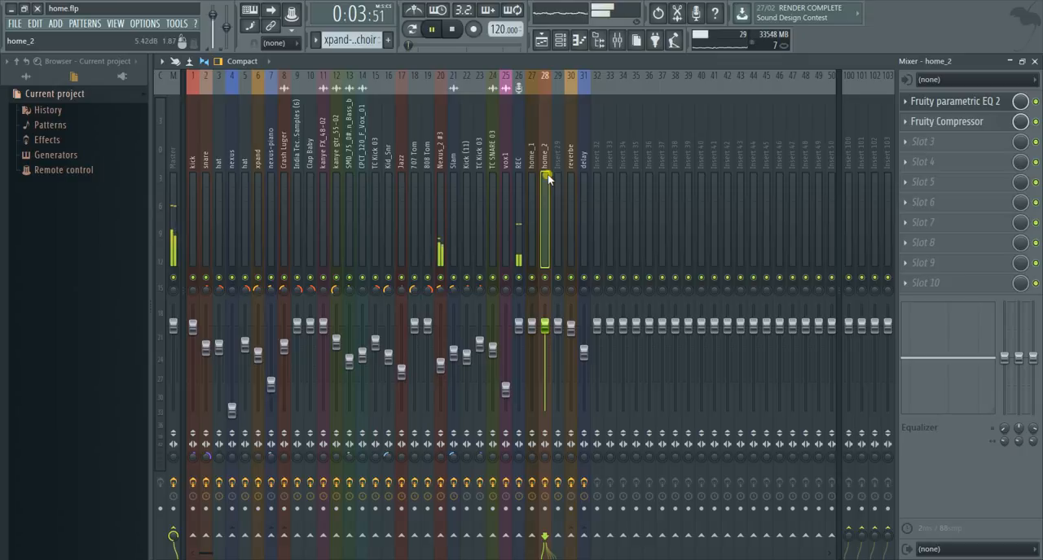
click(542, 42)
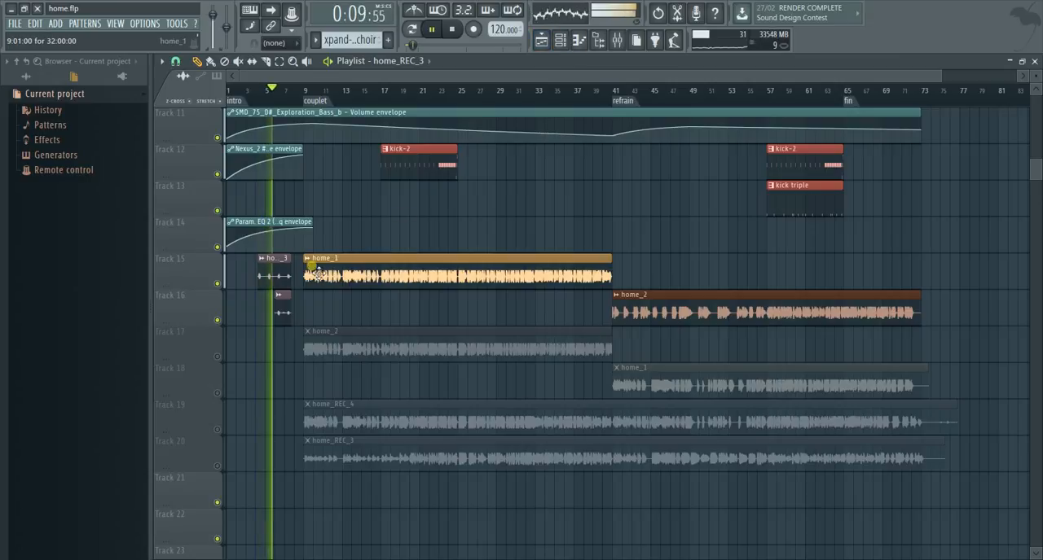
click(617, 41)
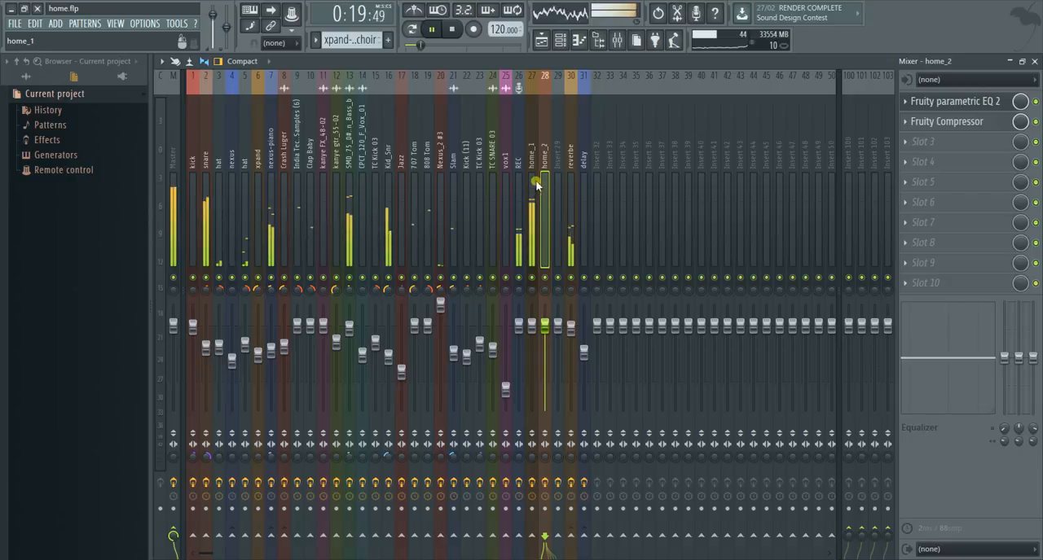
click(986, 106)
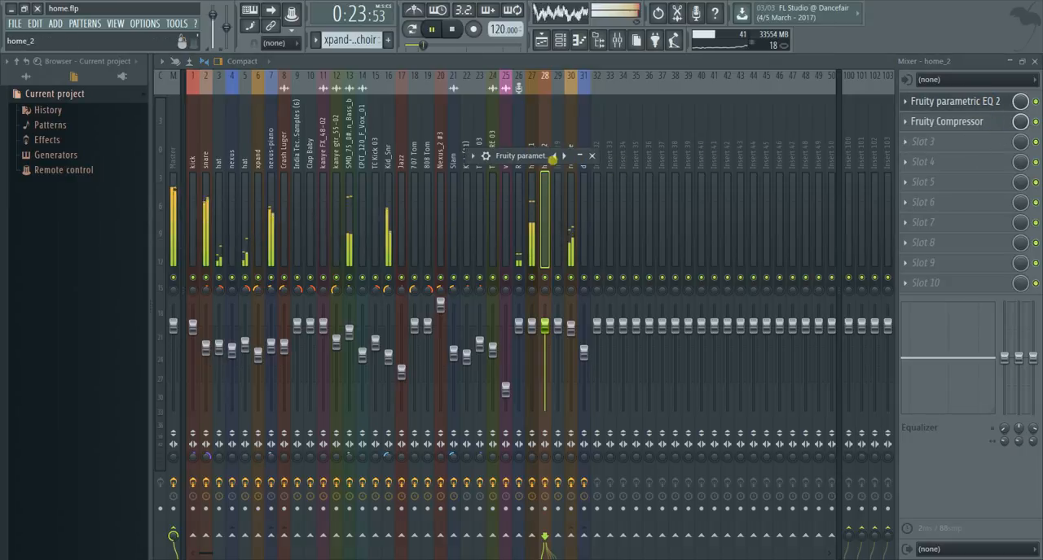
click(582, 160)
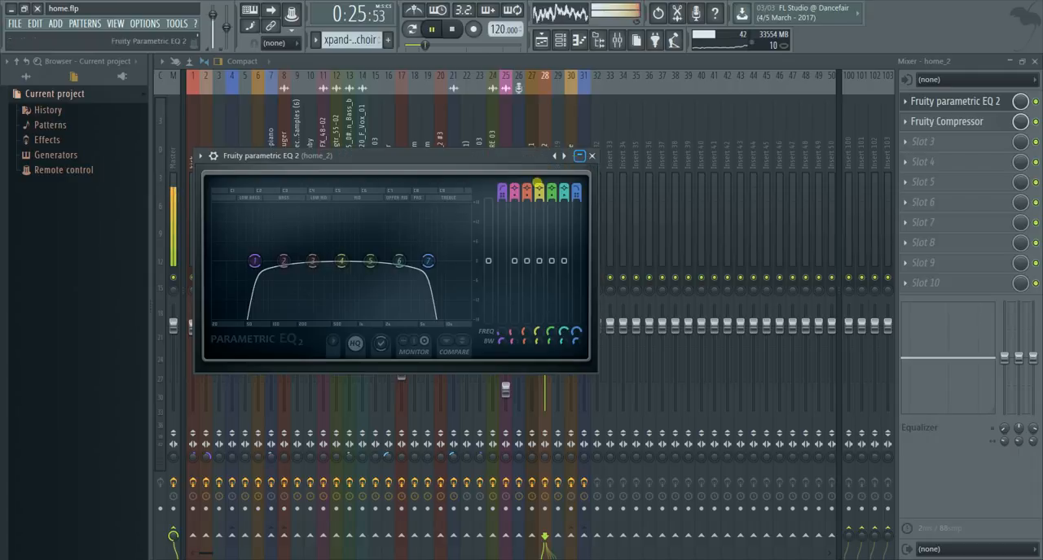
drag(464, 156, 908, 223)
click(1033, 220)
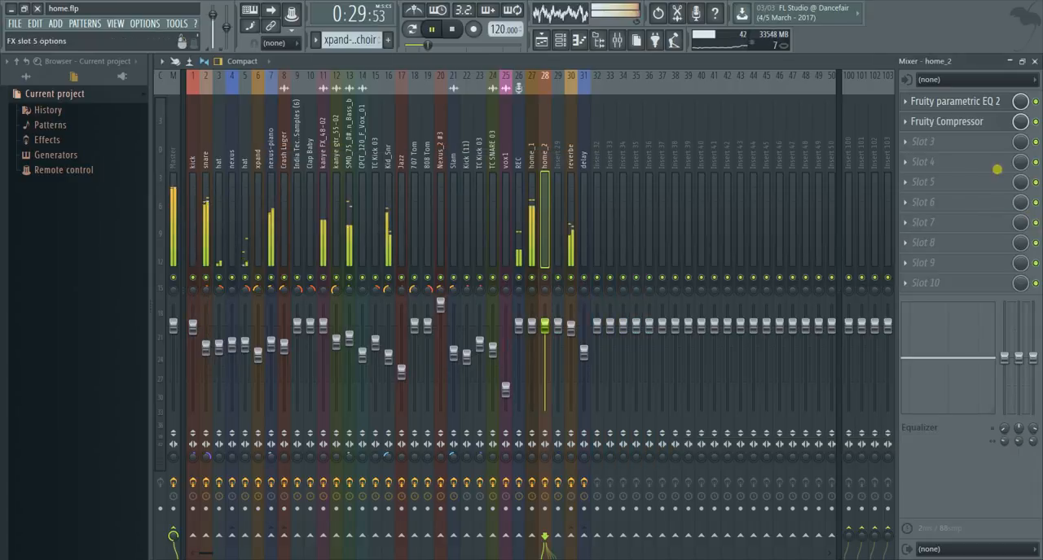
- In the home_1 track's Parametric EQ 2, boost band 6 at about 3 kHz with a narrowed bandwidth, stop playback and close the equaliser
click(535, 178)
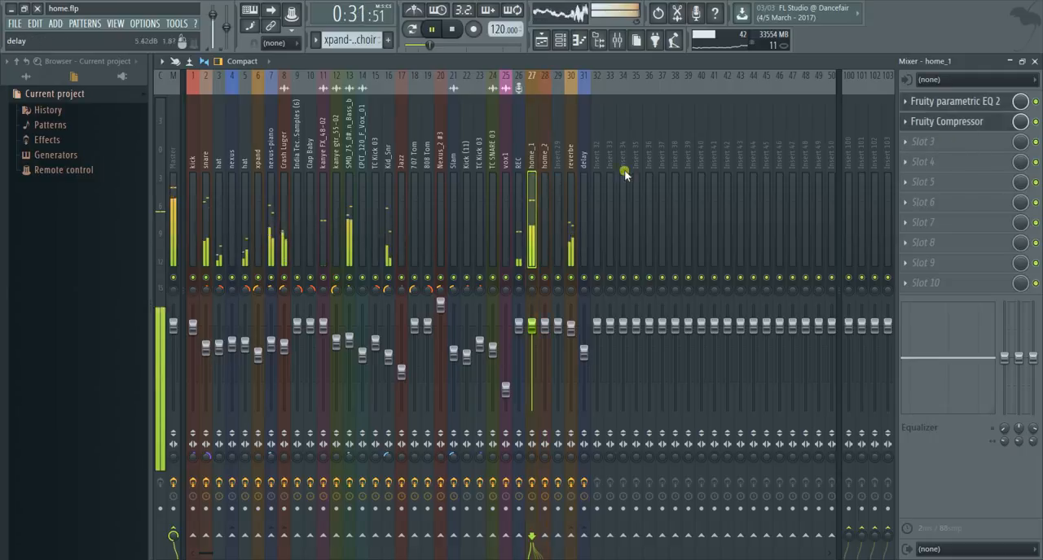
click(950, 104)
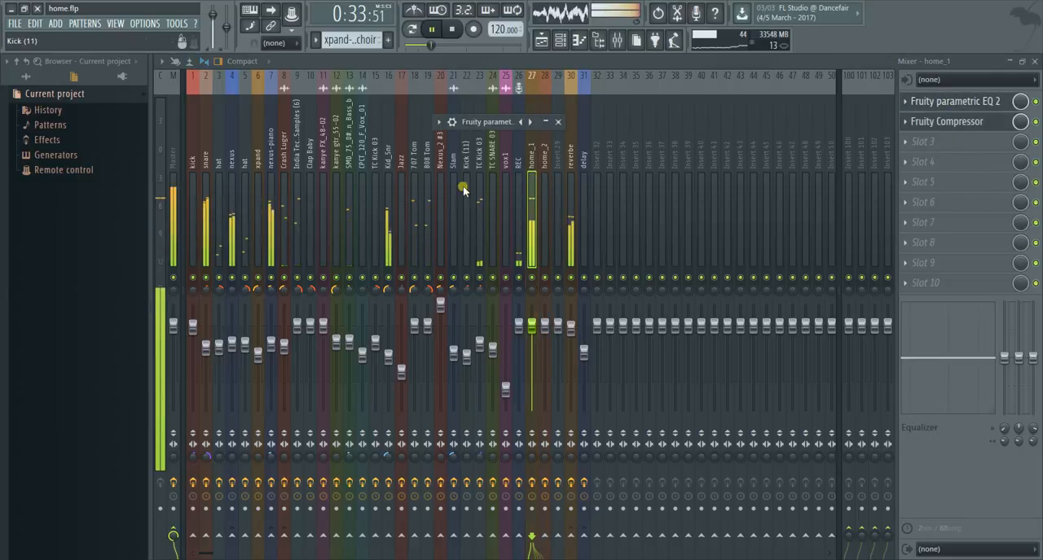
click(545, 121)
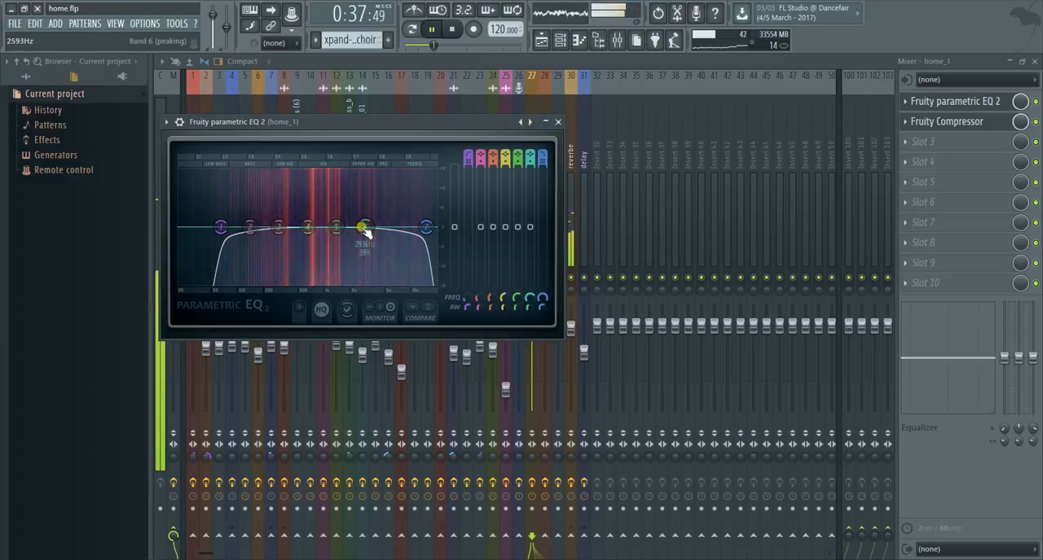
drag(366, 227, 366, 192)
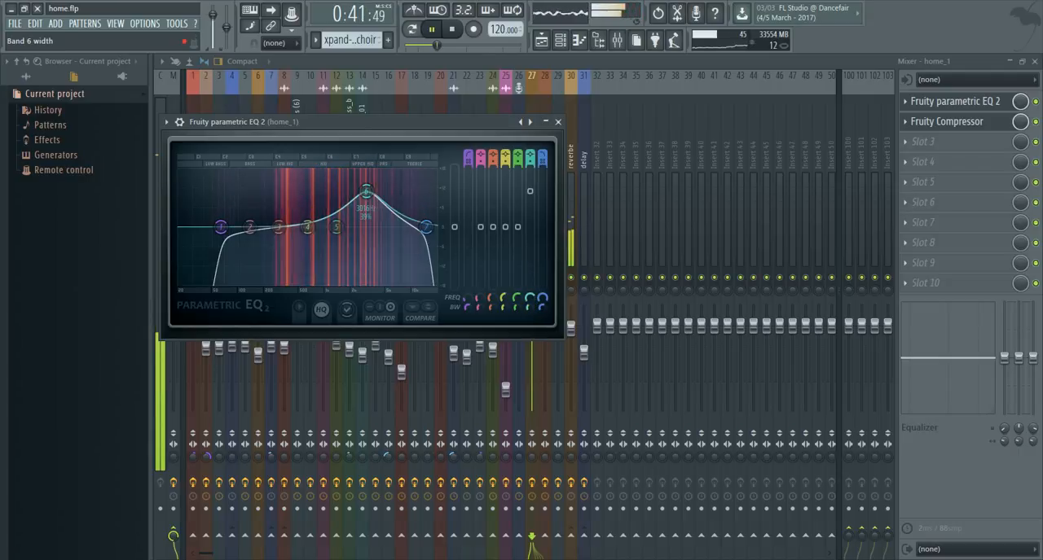
drag(531, 308, 531, 327)
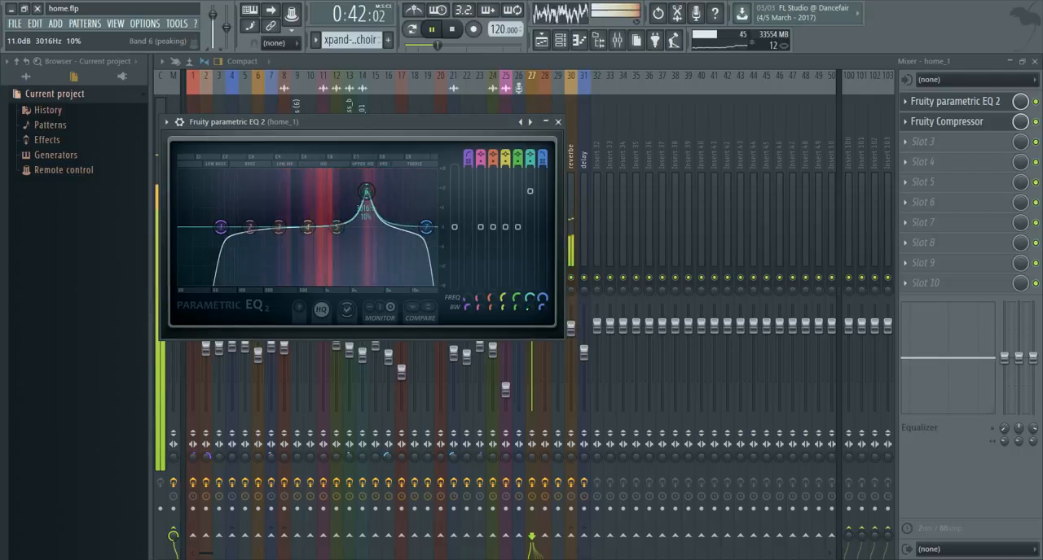
click(456, 30)
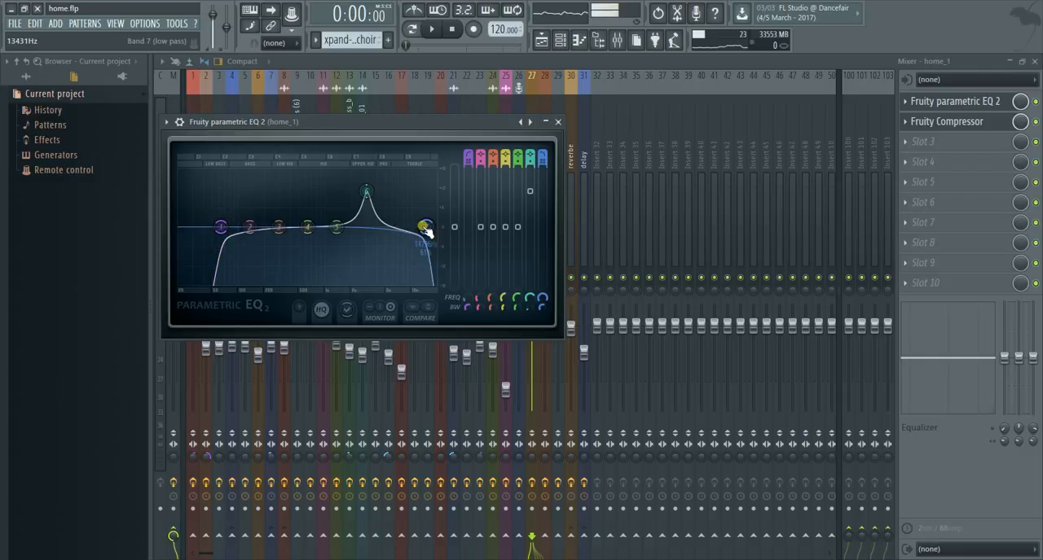
click(559, 123)
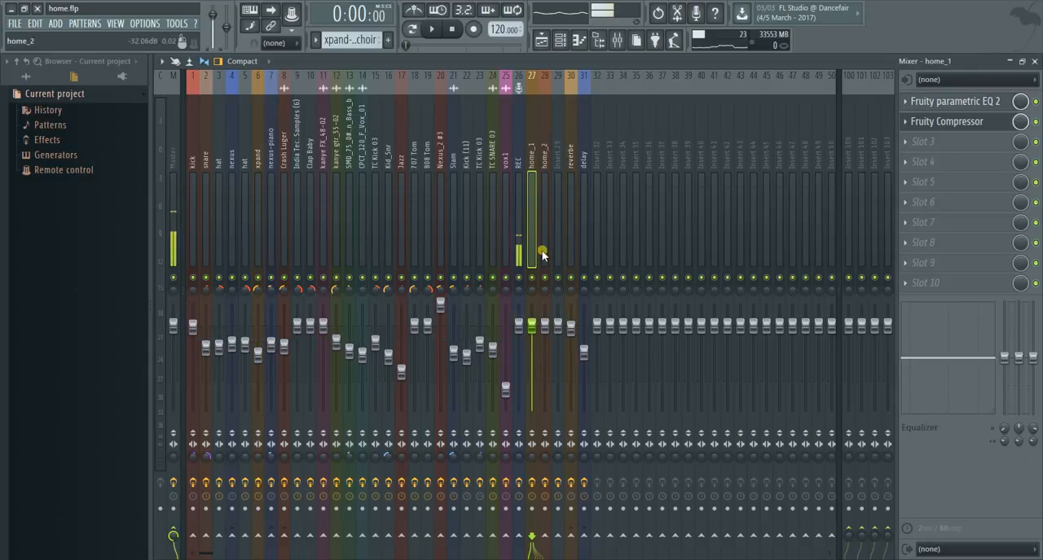
- Set the playlist's playback position to 1:18:00, just before the refrain marker, and return to the mixer
click(545, 168)
click(542, 40)
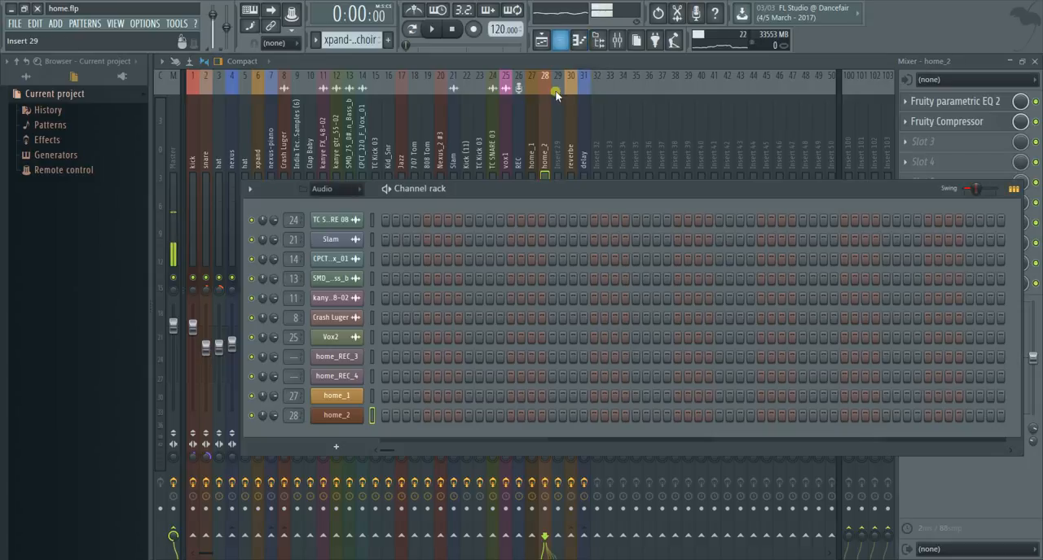
click(541, 42)
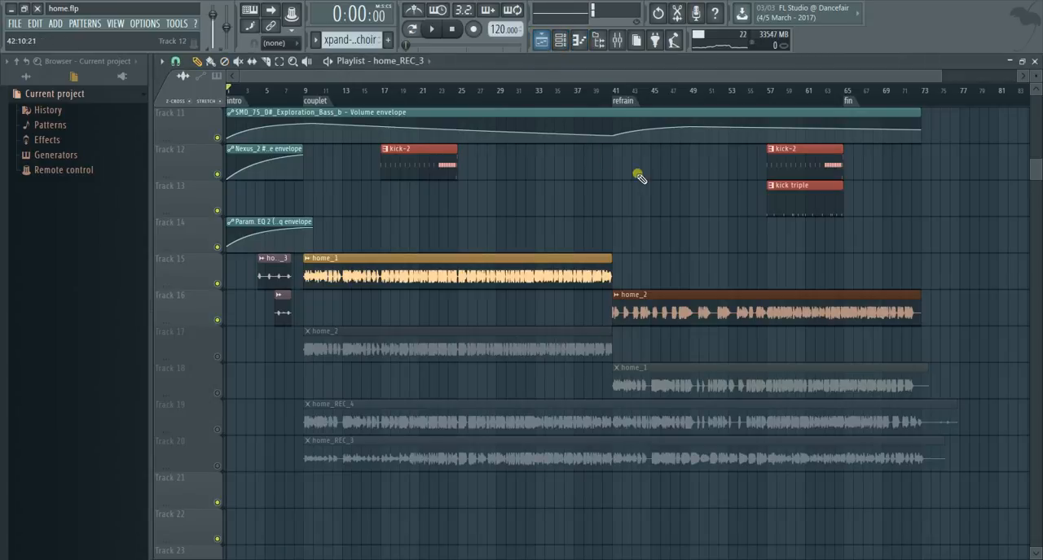
click(602, 97)
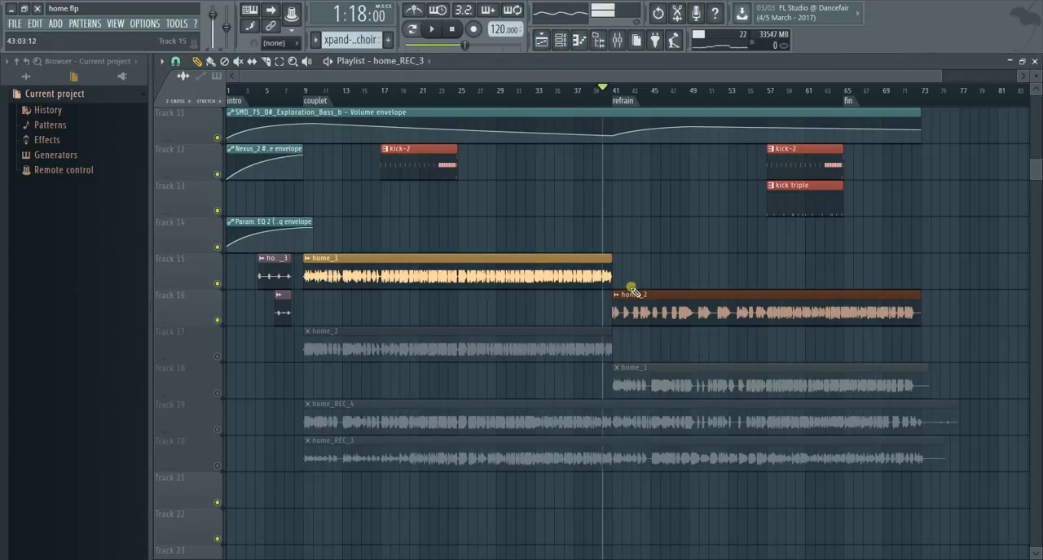
click(617, 41)
- Recolour the home_2 mixer track green through its rename and colour options, keeping its name
click(544, 157)
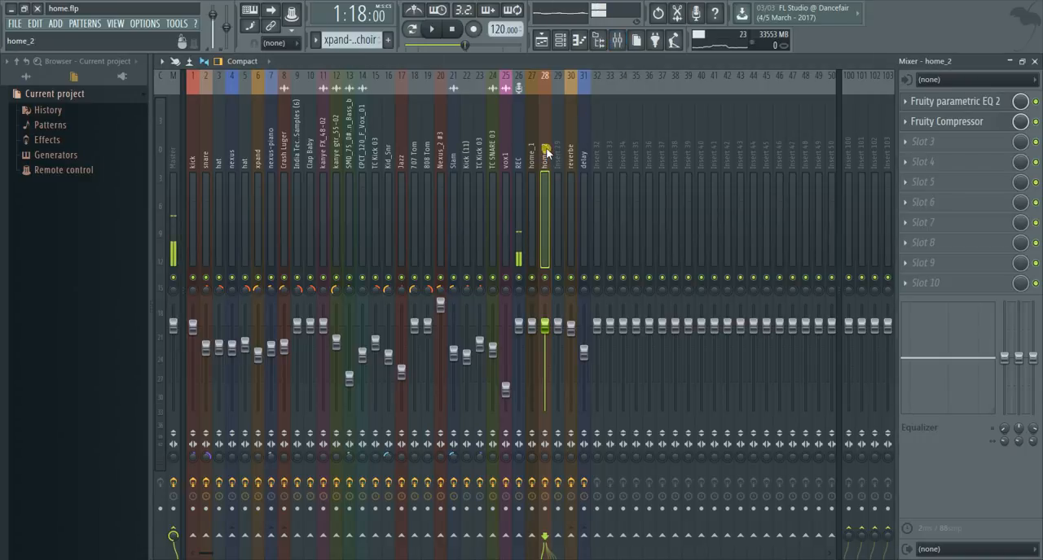
right_click(544, 154)
click(573, 81)
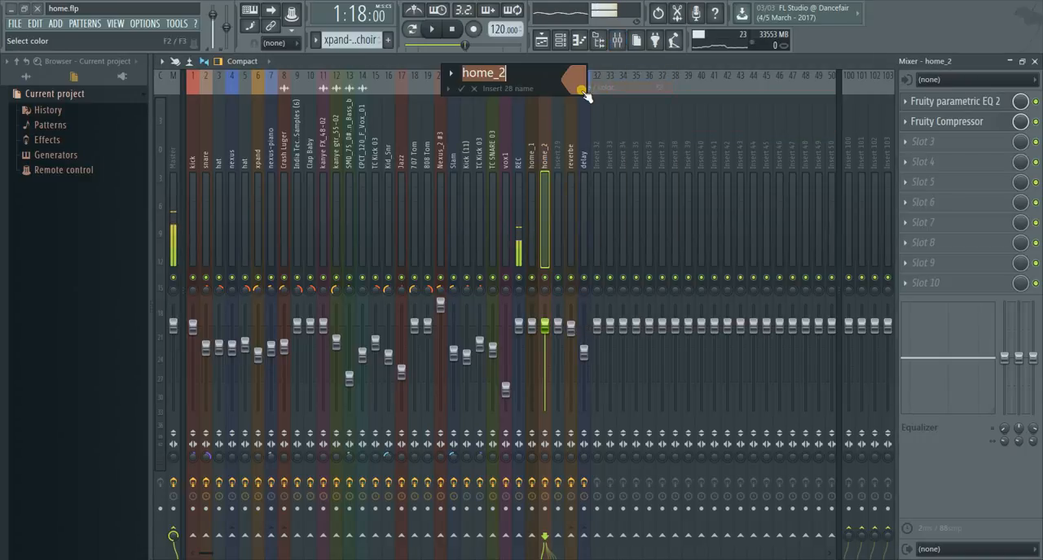
click(573, 82)
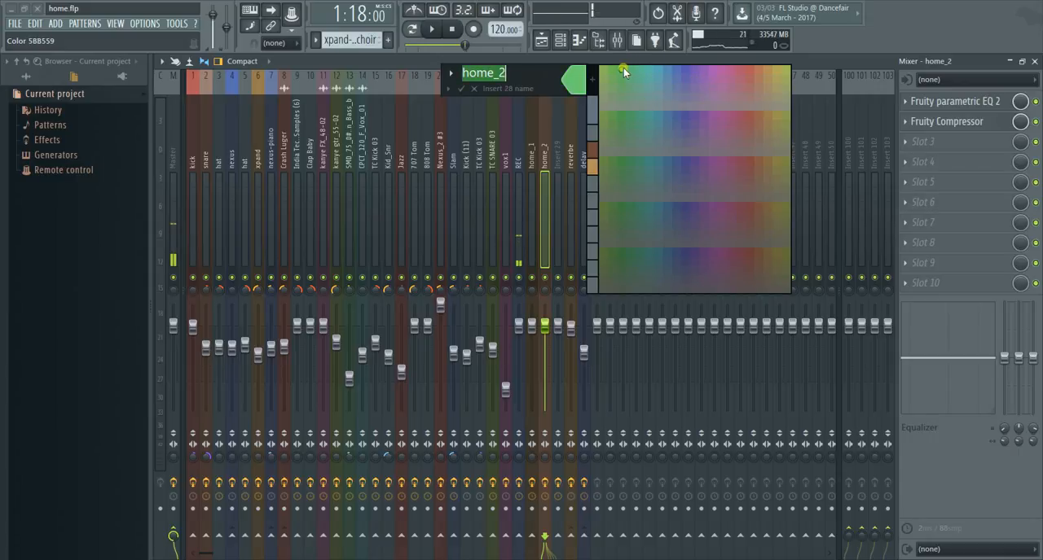
click(624, 68)
key(Return)
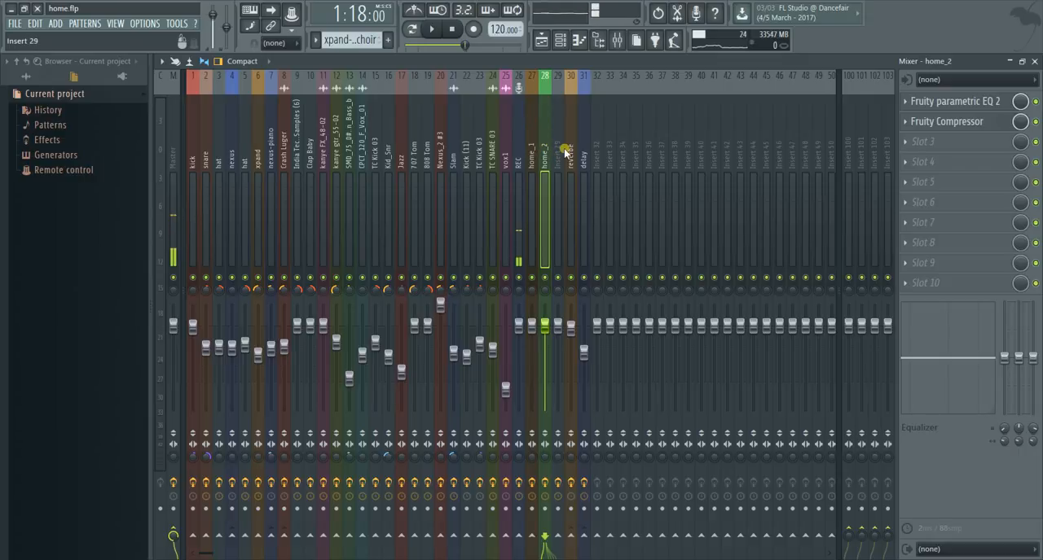
- During playback, boost band 6 in the home_2 track's Parametric EQ 2, narrow its bandwidth and collapse the equaliser window
click(436, 30)
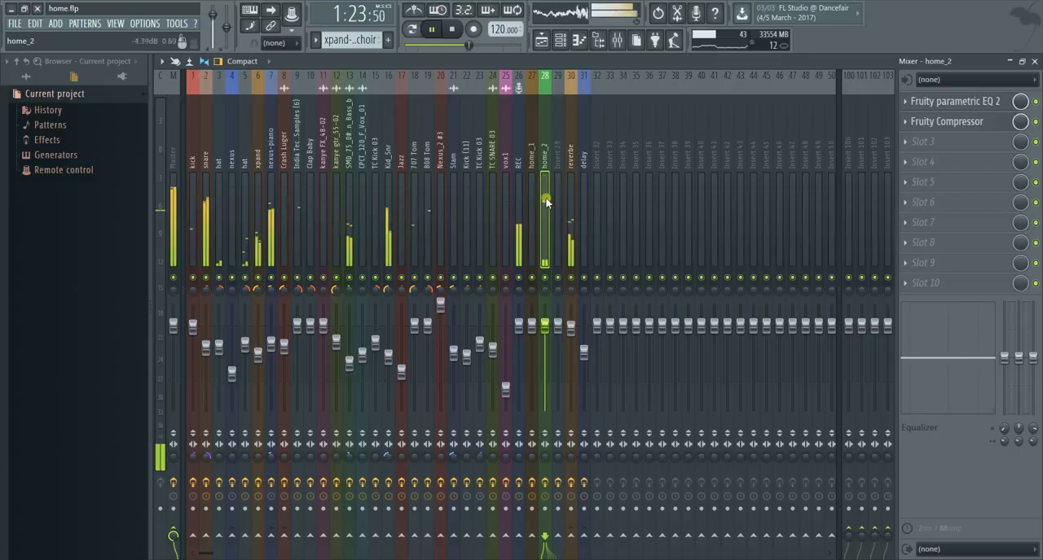
click(945, 101)
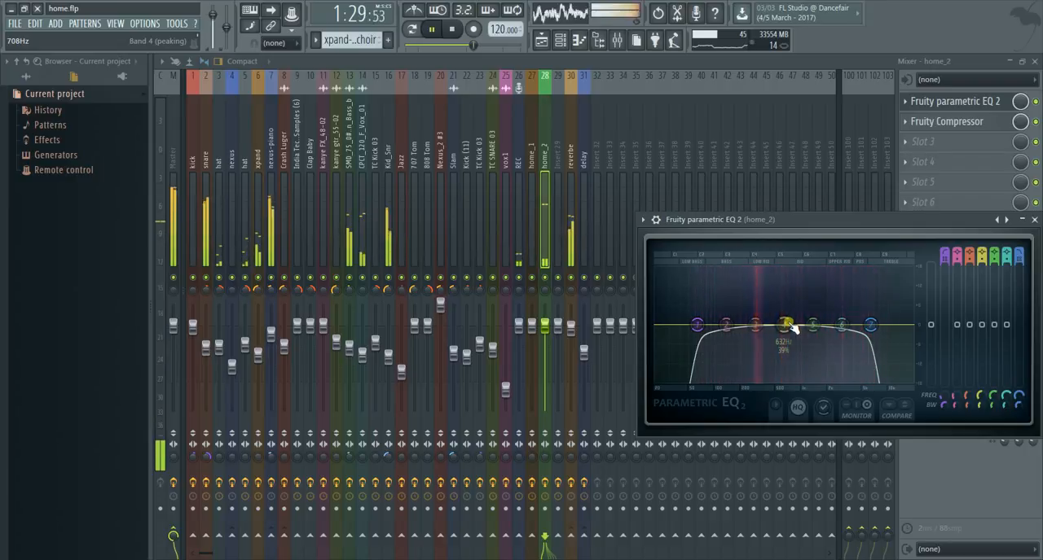
drag(786, 324, 839, 286)
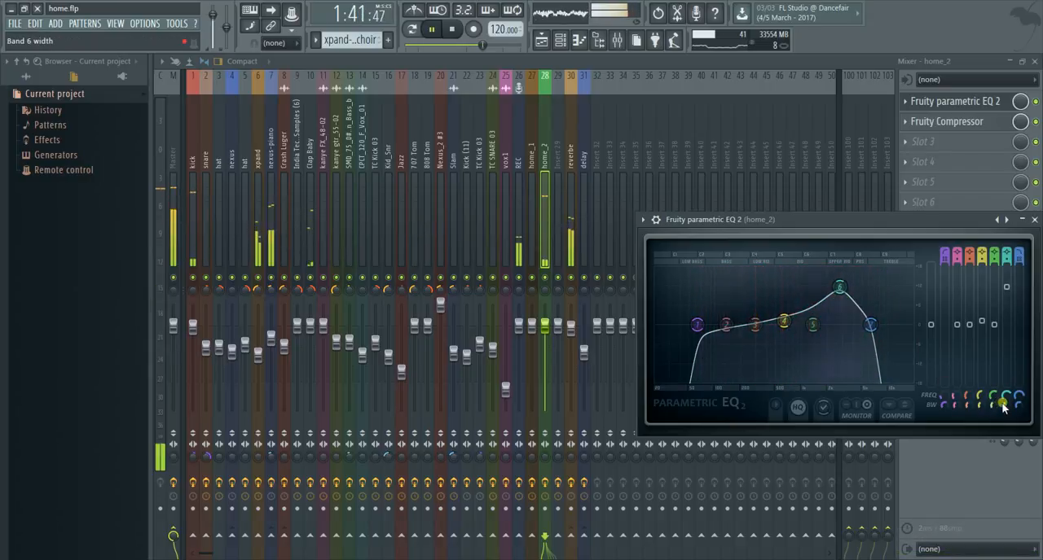
drag(1003, 408, 1003, 424)
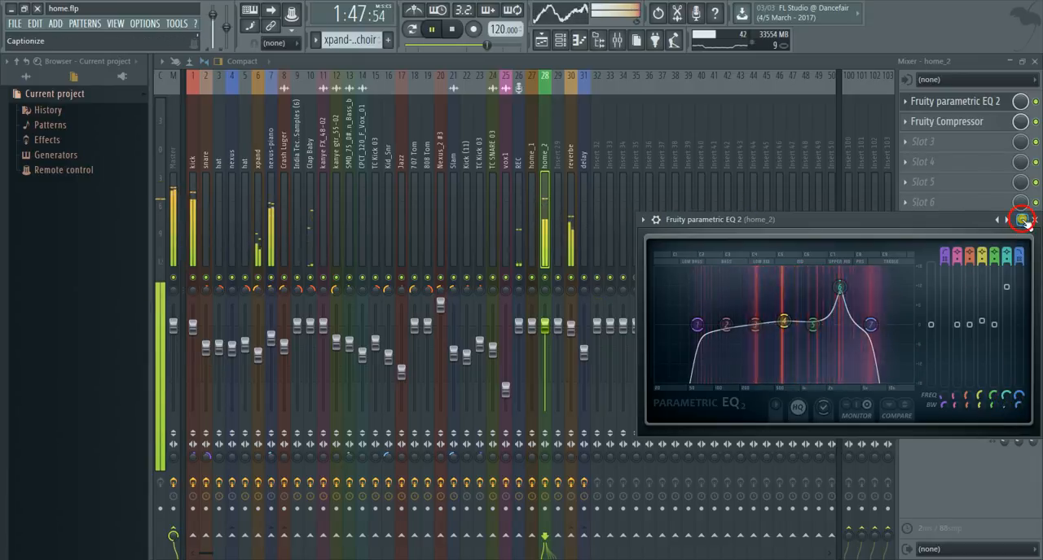
click(1022, 220)
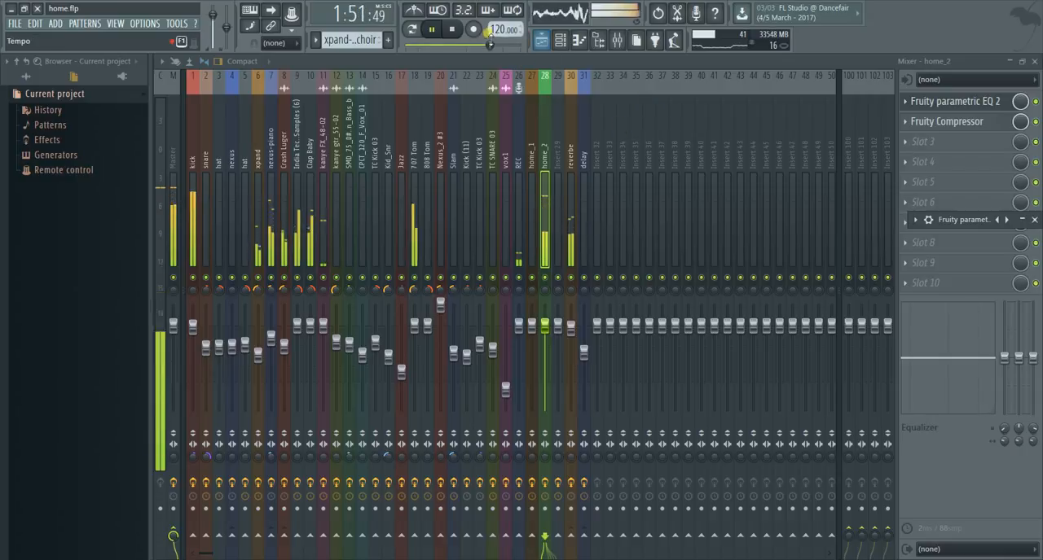
- Check the song position in the playlist, stop playback and return to the mixer
click(541, 40)
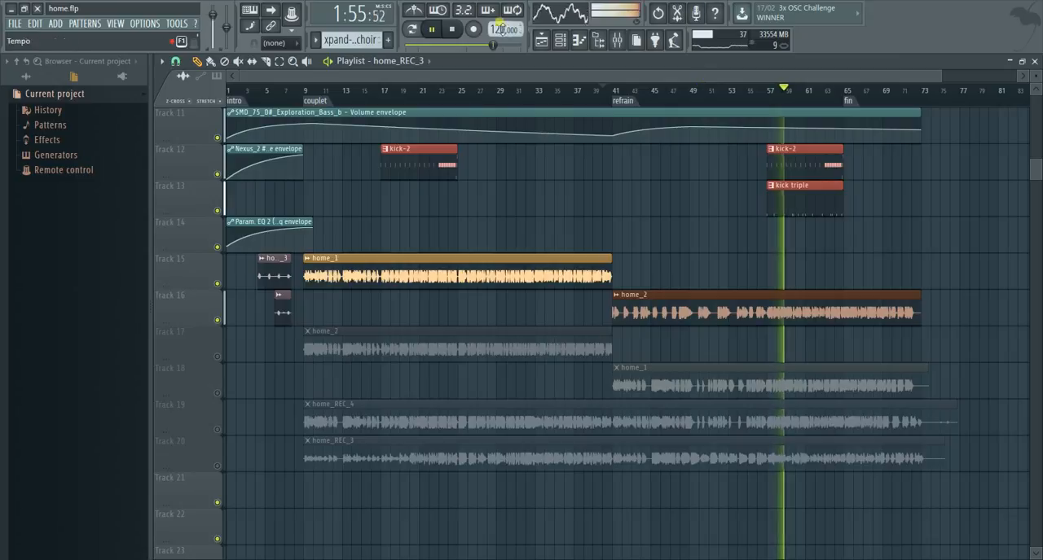
key(space)
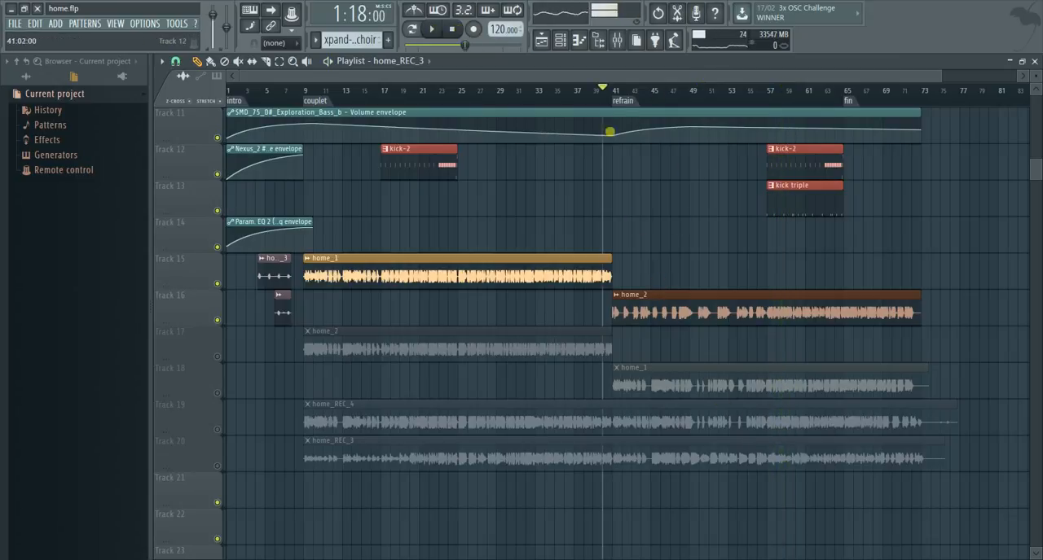
click(618, 41)
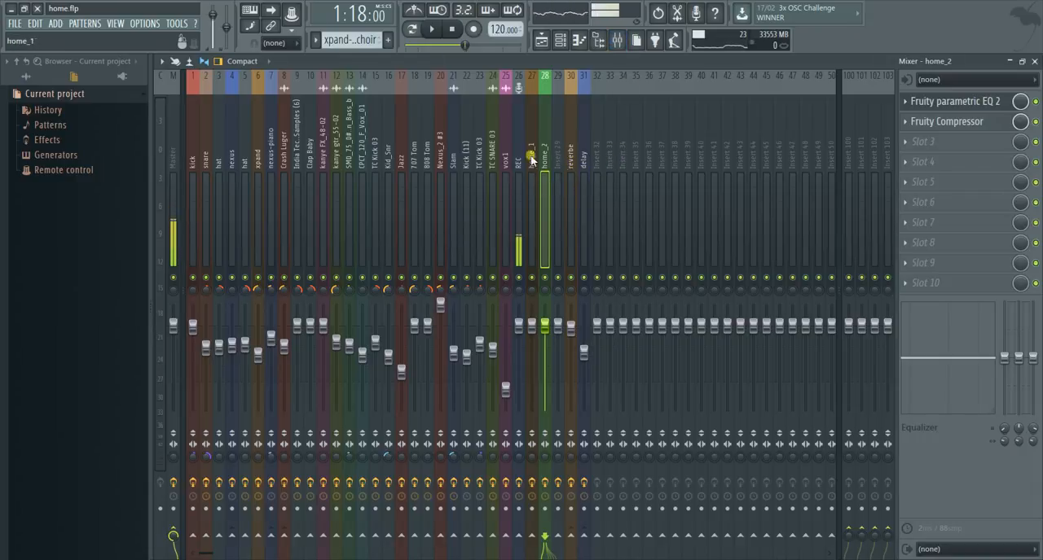
- Switch to pattern mode, show the Unsorted channels and play the nexus pulse pattern, moving the channel rack aside to see the mixer
scroll(573, 209, down, 3)
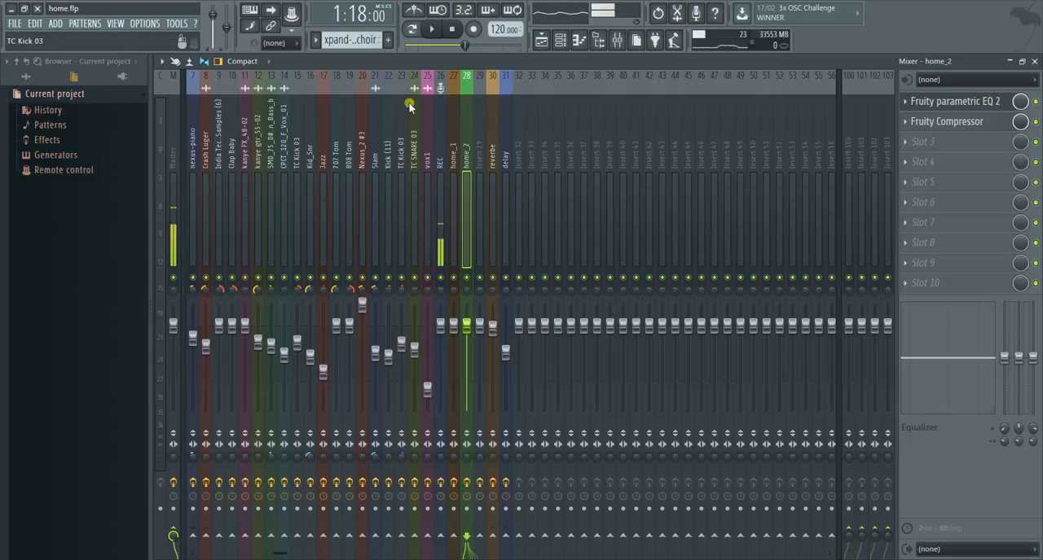
click(435, 31)
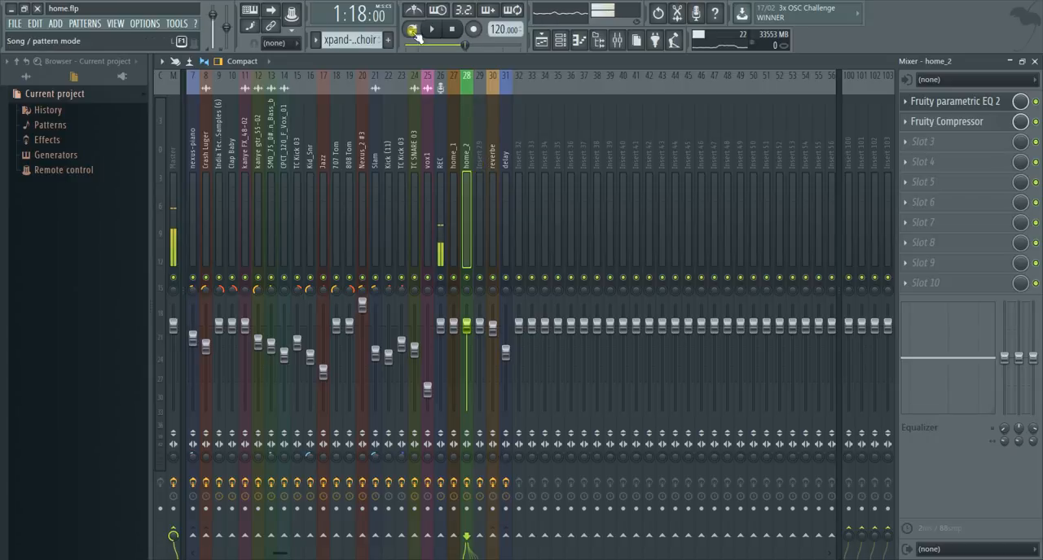
click(561, 39)
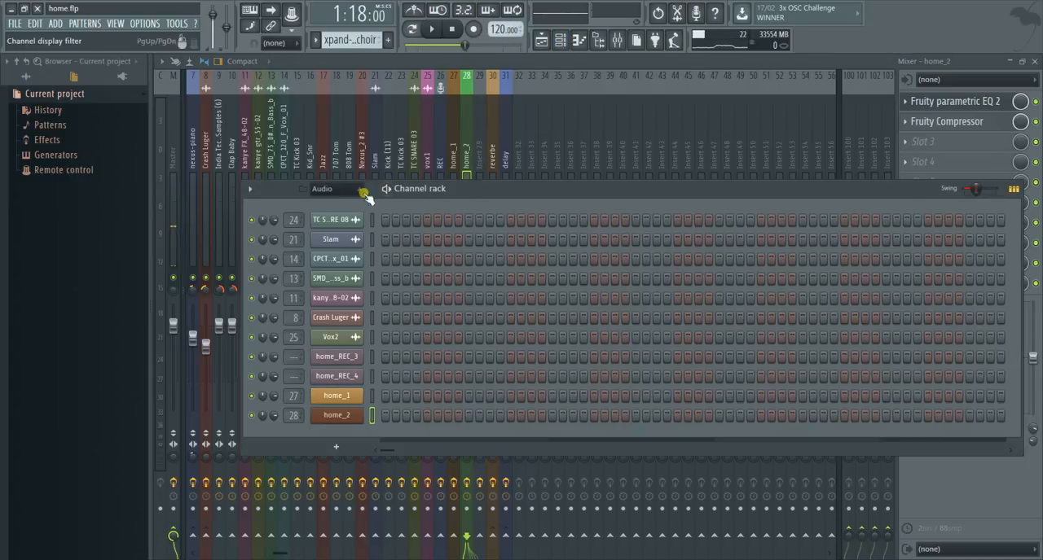
scroll(343, 45, up, 4)
scroll(345, 50, down, 2)
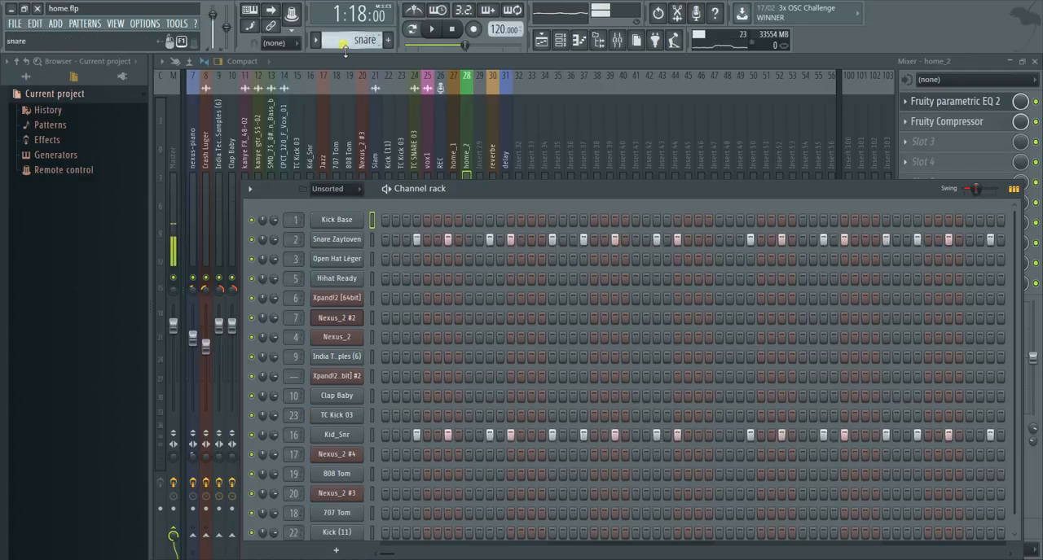
scroll(346, 51, down, 1)
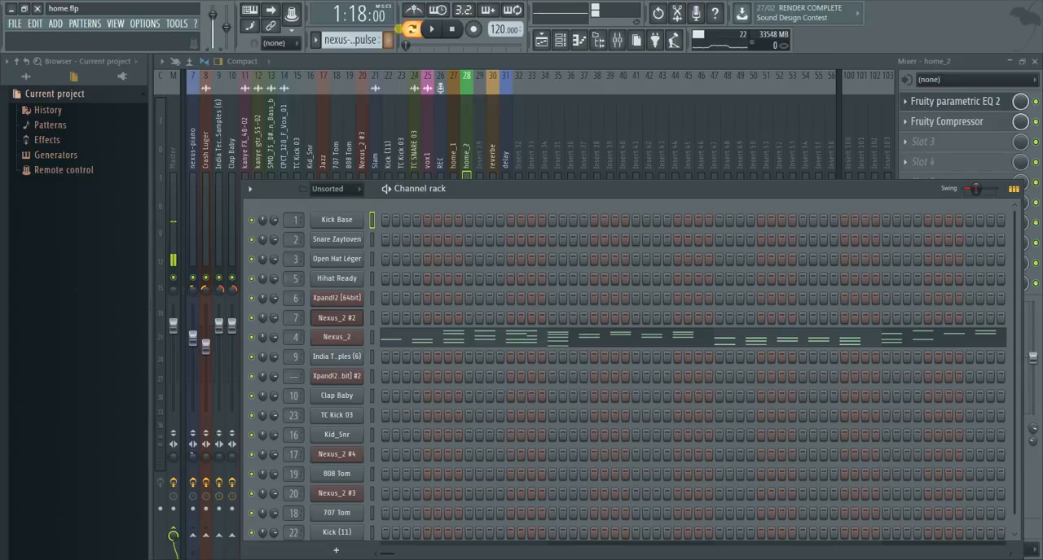
click(436, 30)
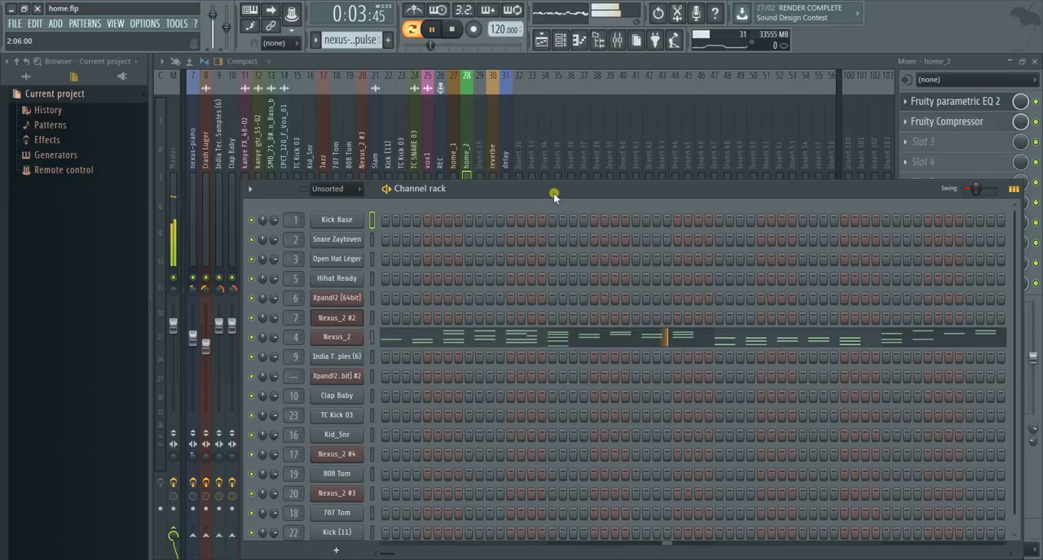
drag(554, 193, 1027, 224)
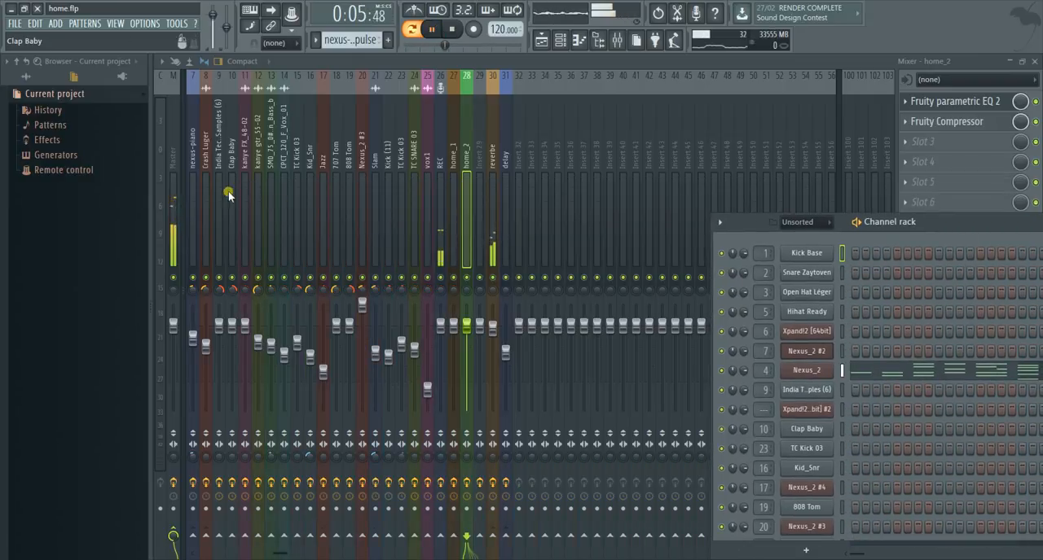
- Select the snare mixer track, audition the xpand choir pattern while watching the mixer levels, and stop playback in song mode
drag(205, 79, 140, 74)
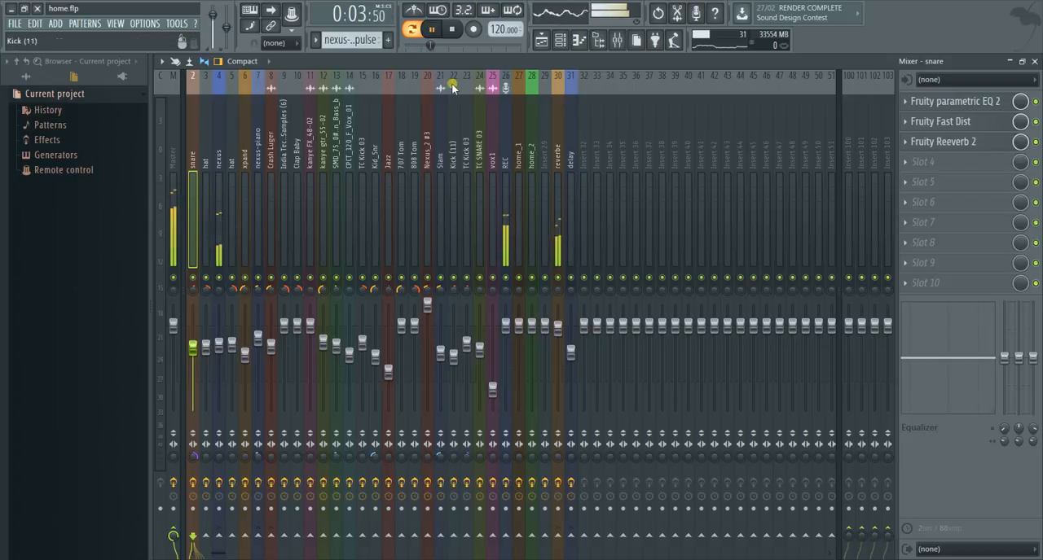
scroll(361, 43, down, 1)
scroll(362, 43, down, 1)
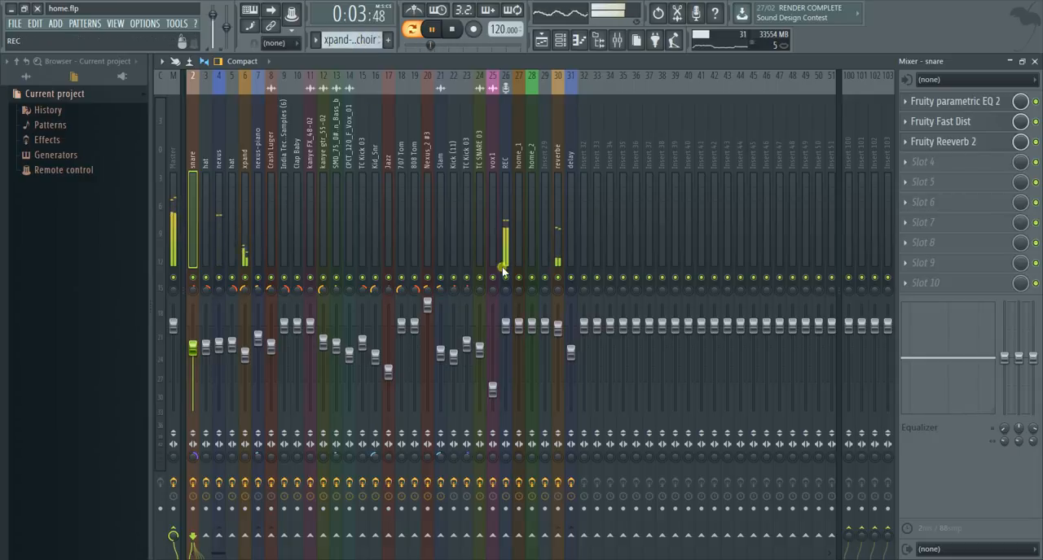
click(453, 30)
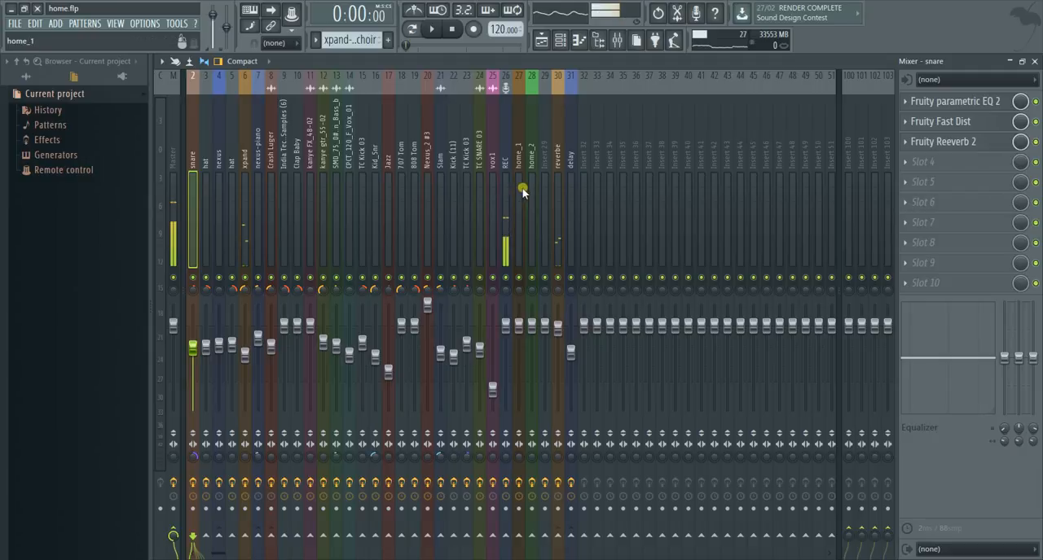
- Add a send from the home_1 mixer track to the reverbe track
click(521, 189)
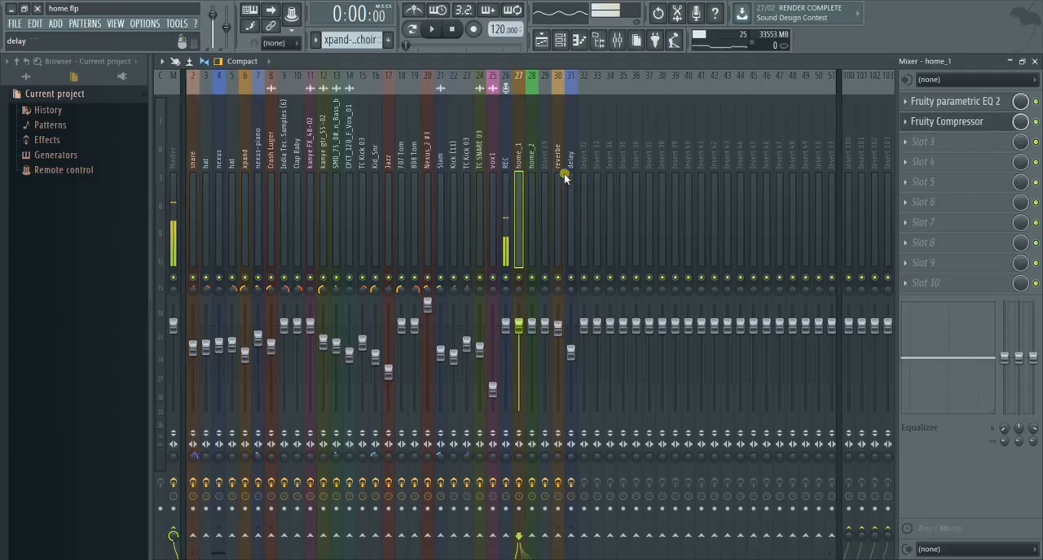
scroll(559, 200, down, 3)
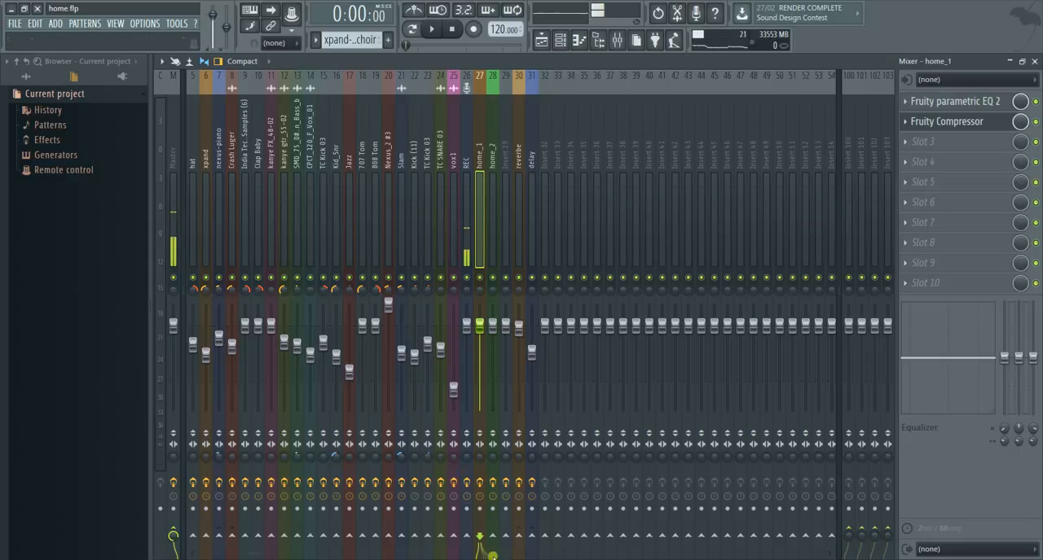
click(492, 509)
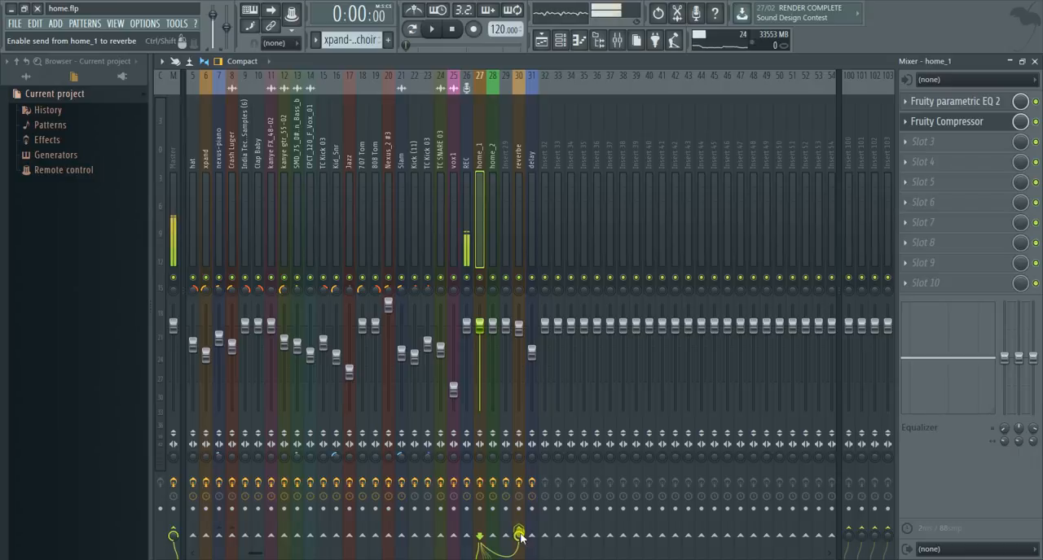
- Set the playlist's playback position to 0:12:00, shortly before the couplet marker, and play the song with the mixer open
click(541, 40)
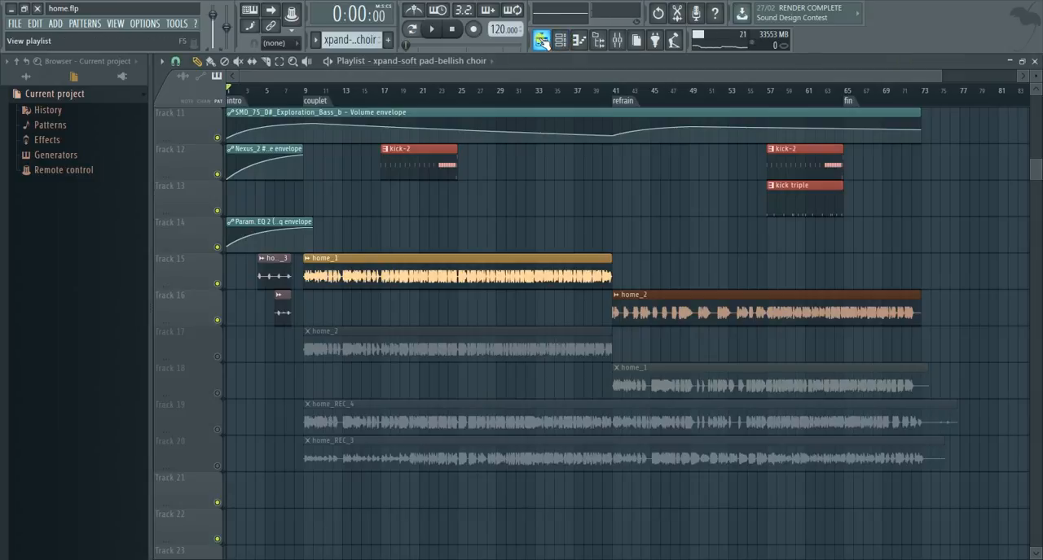
click(289, 91)
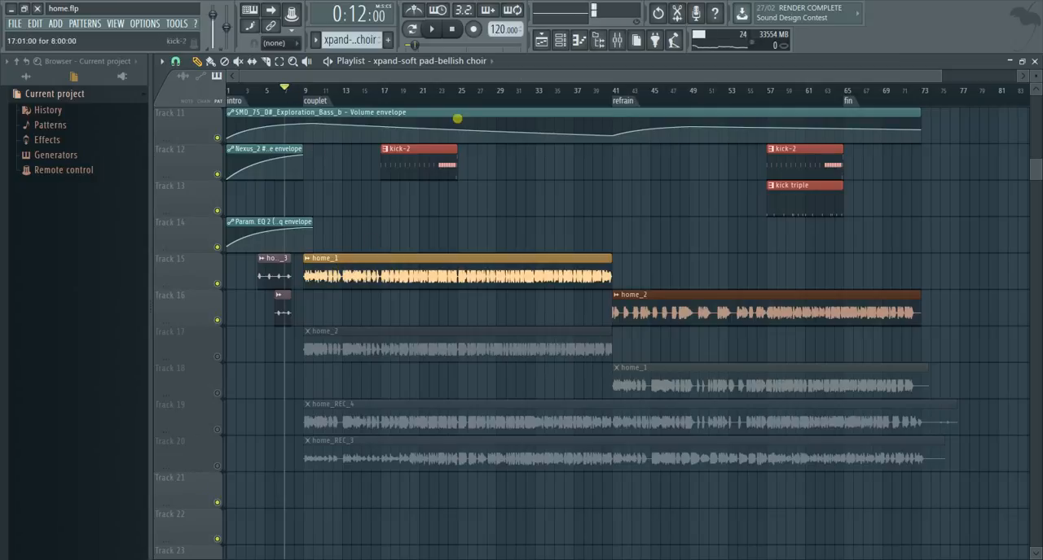
click(617, 39)
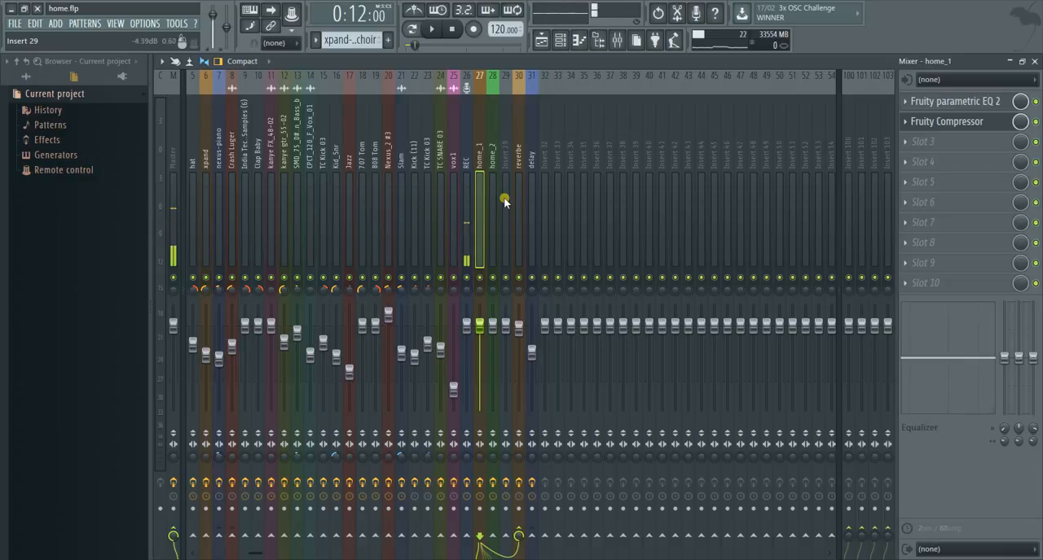
click(439, 36)
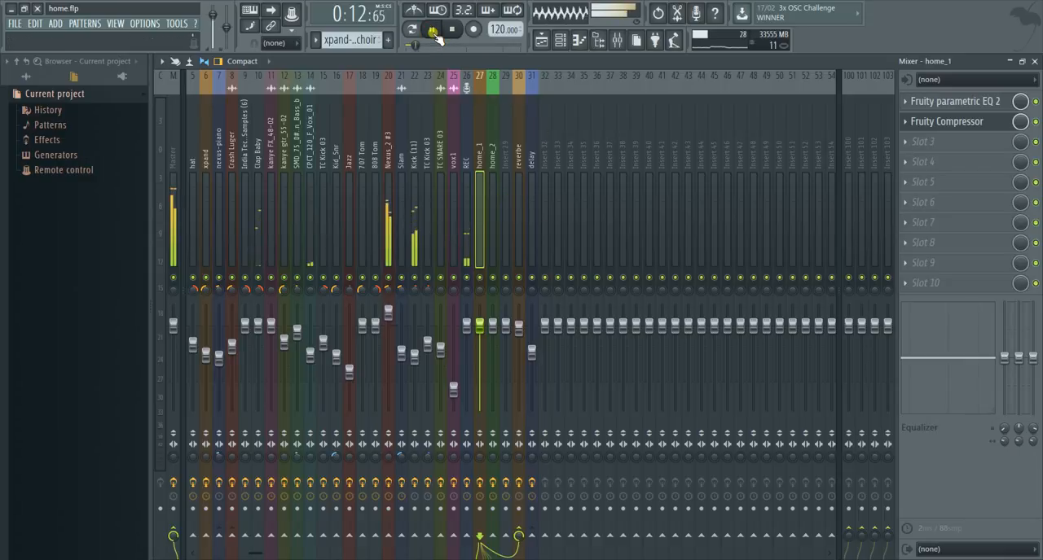
- Show the playlist during playback to check the home_1 clip's start at the couplet marker, and return to the mixer
click(541, 40)
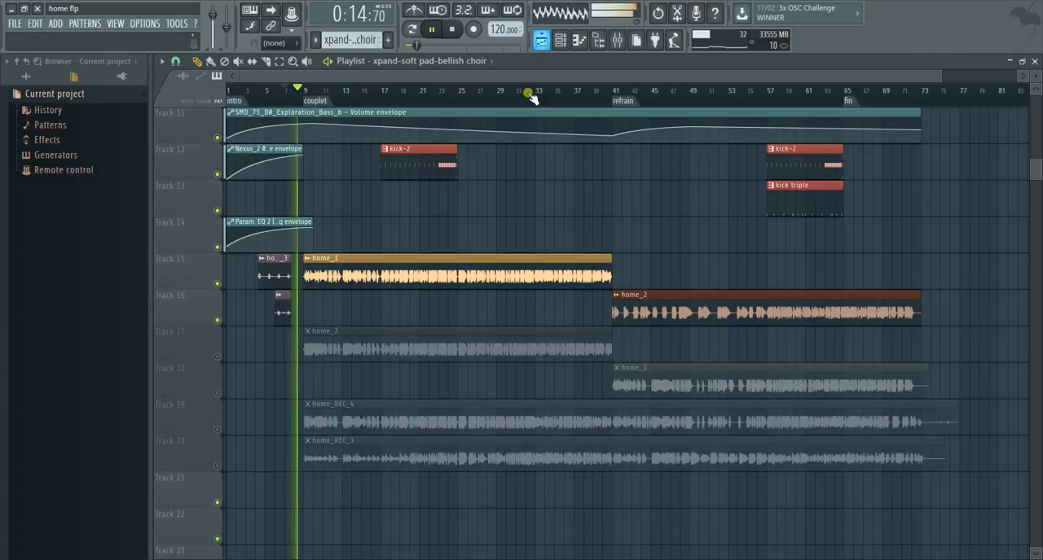
click(617, 40)
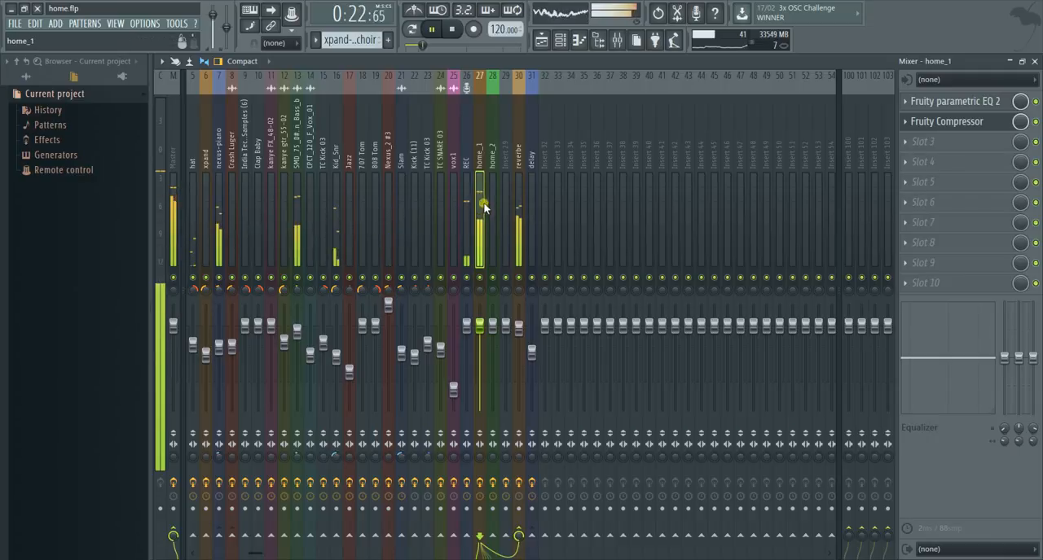
- Compare the reverbe track with Fruity Reeverb 2 disabled and enabled during playback, leave the effect disabled, and stop the song
click(521, 201)
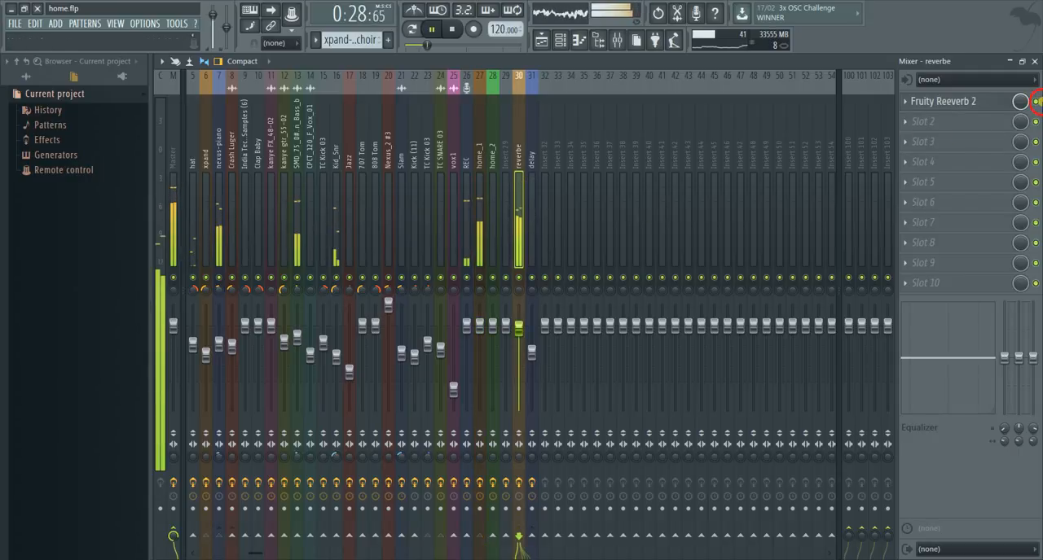
click(1036, 101)
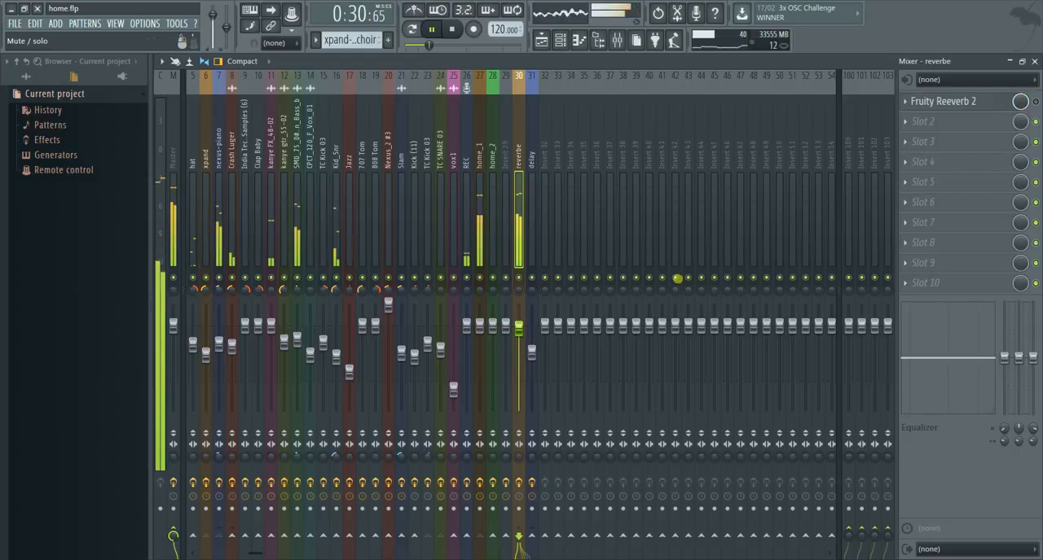
click(596, 536)
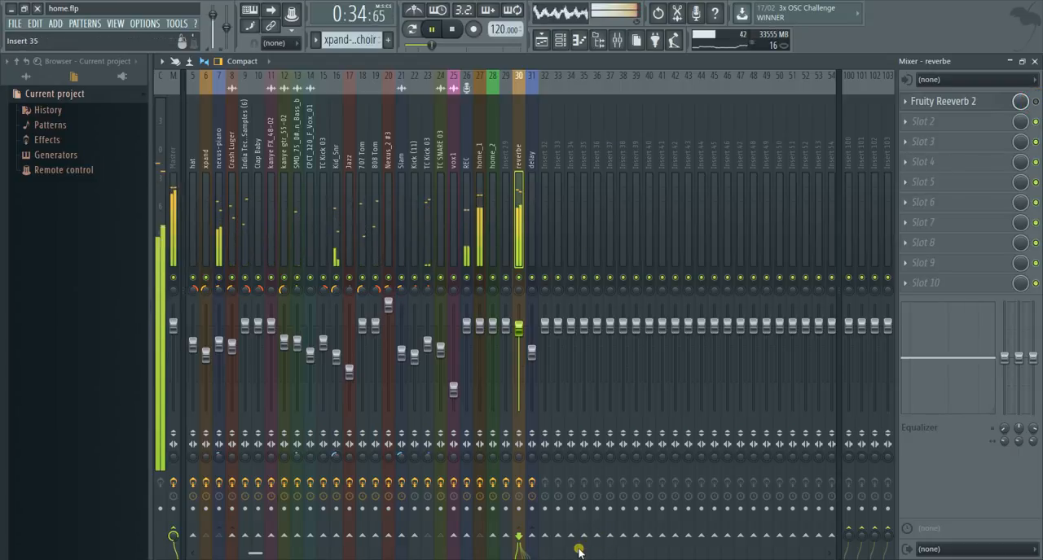
click(1035, 101)
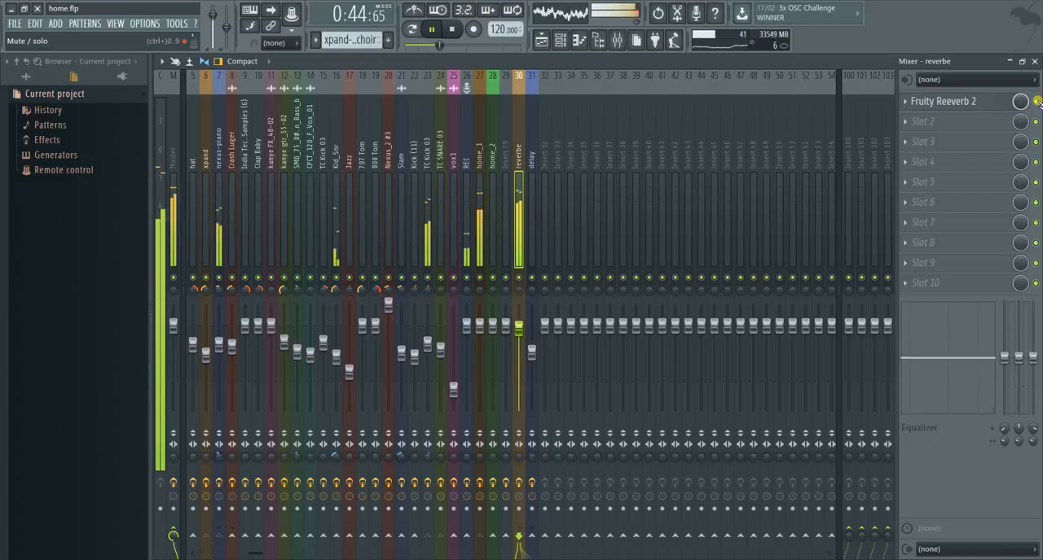
click(1036, 101)
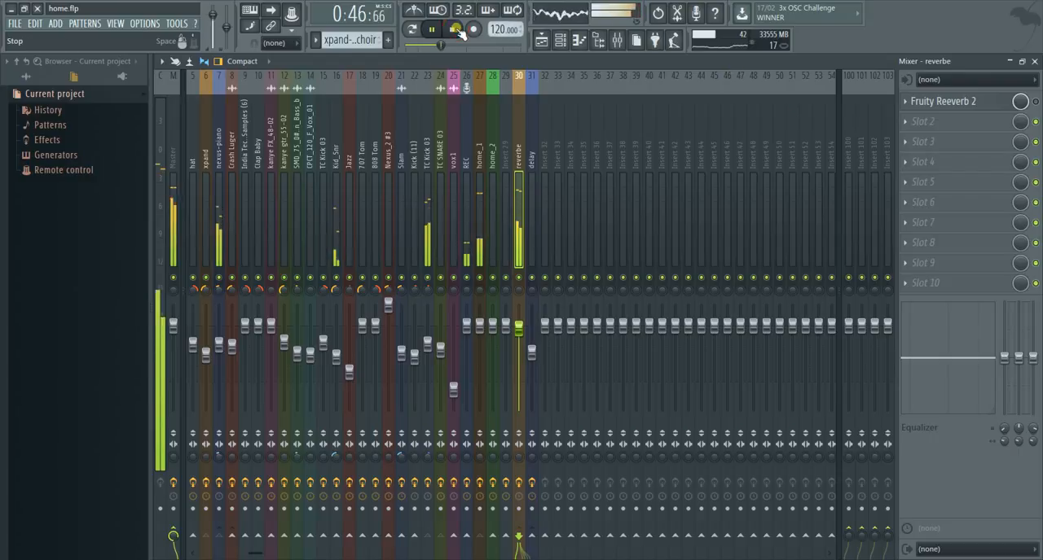
key(space)
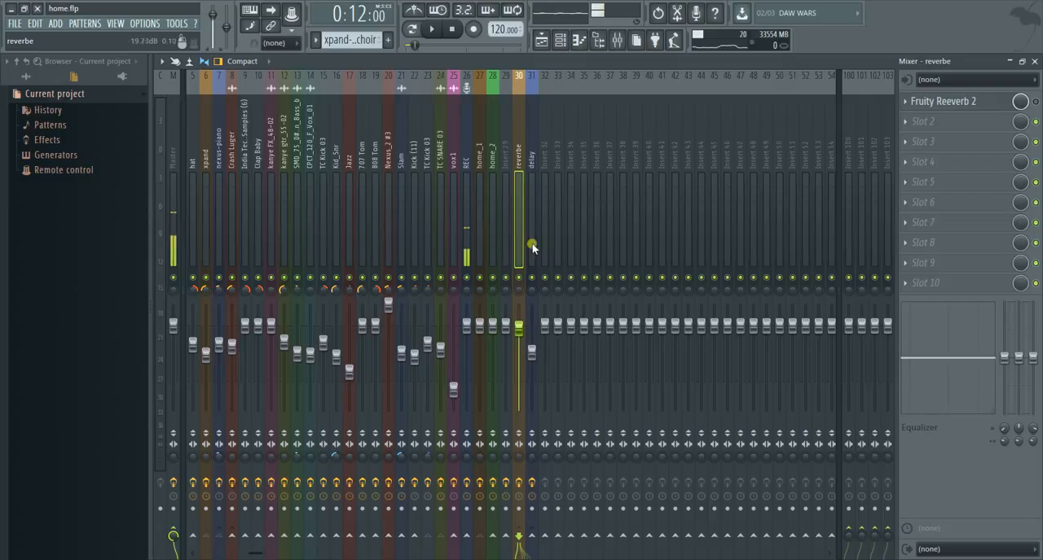
drag(739, 559, 739, 475)
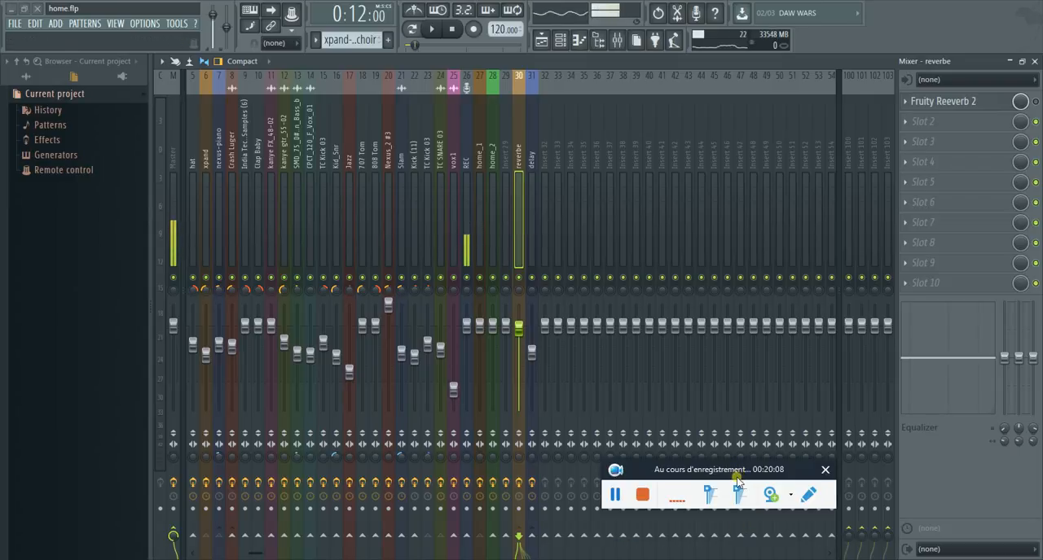